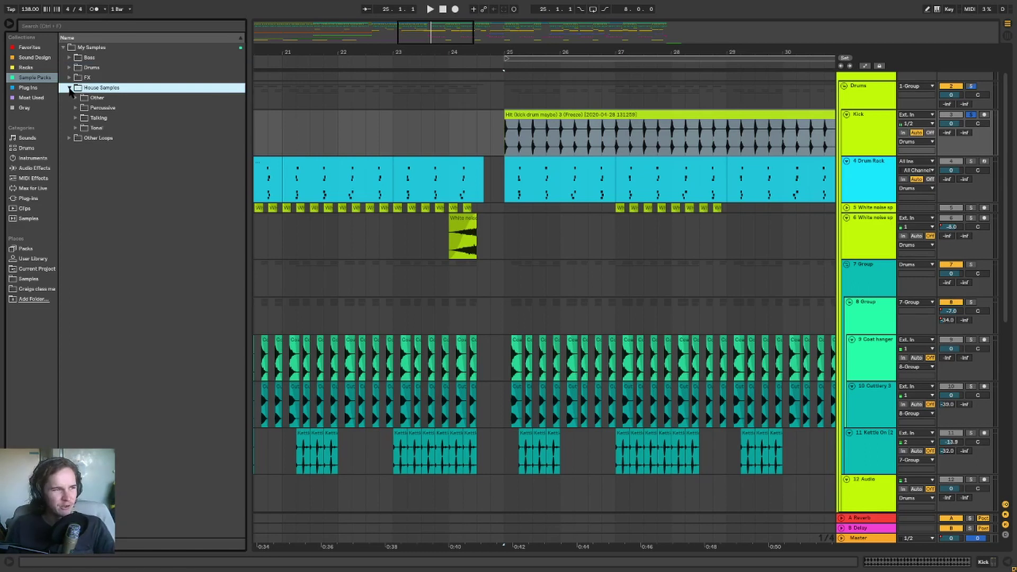
- Play the Kick clip at bar 25 and audition its source sample, Hit (kick drum maybe) 3.wav
key("shift+Tab")
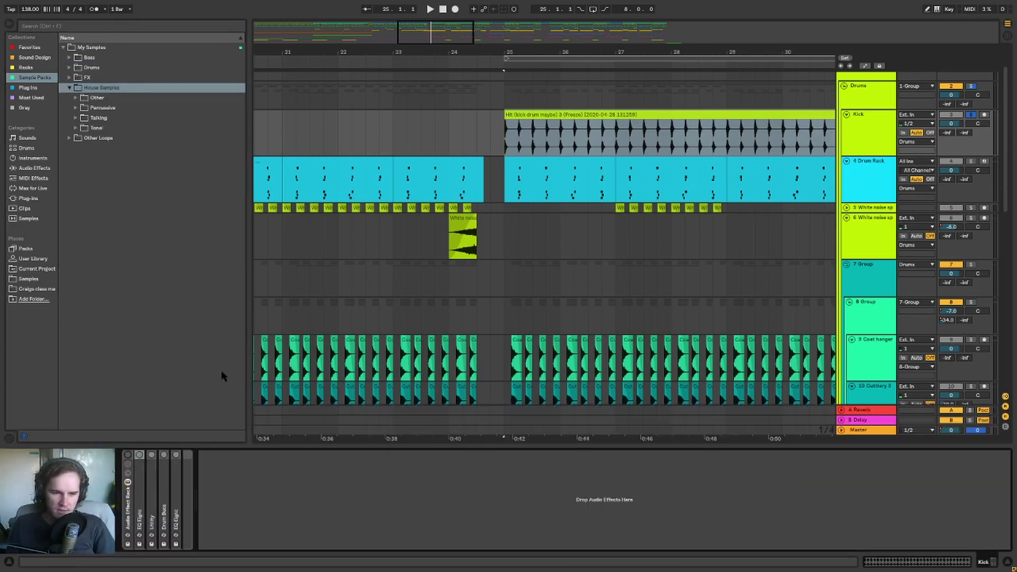
left_click(523, 116)
key("space")
left_click_drag(538, 55, 477, 24)
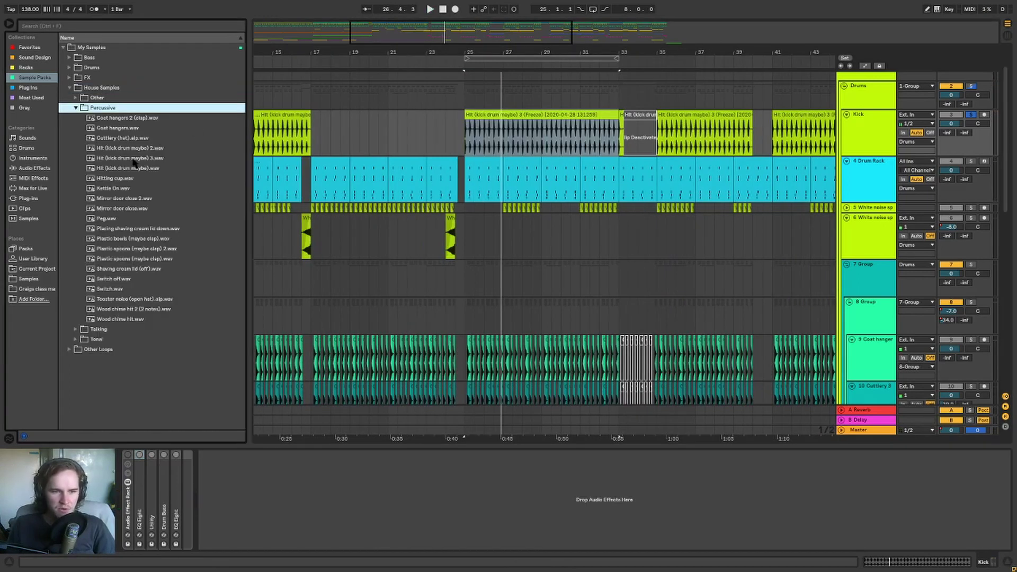
left_click(115, 159)
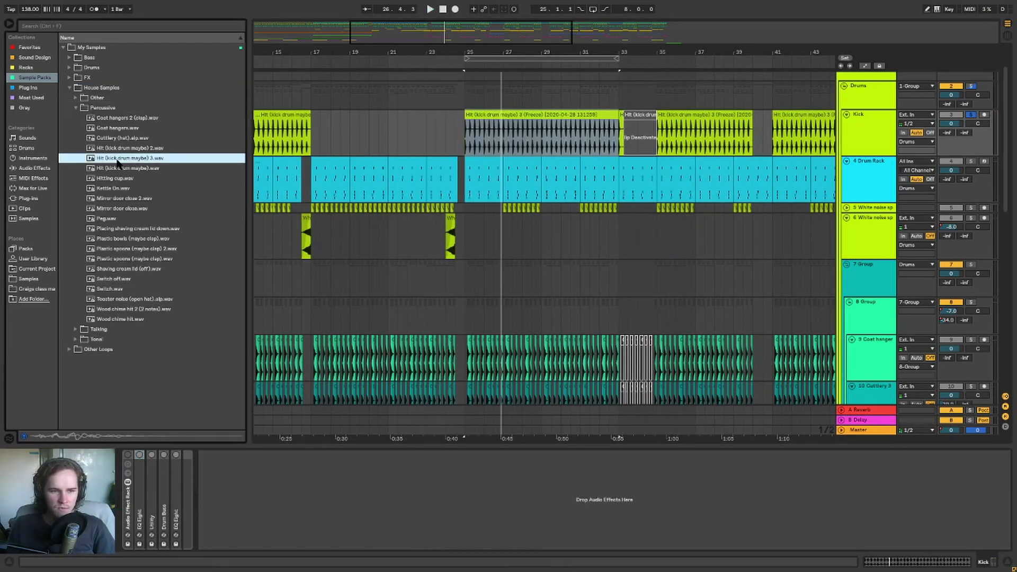
- Expand the Kick track's Audio Effect Rack and compare the kick from bar 25 with Utility's Mono off and on
key("ctrl+alt+b")
double_click(128, 503)
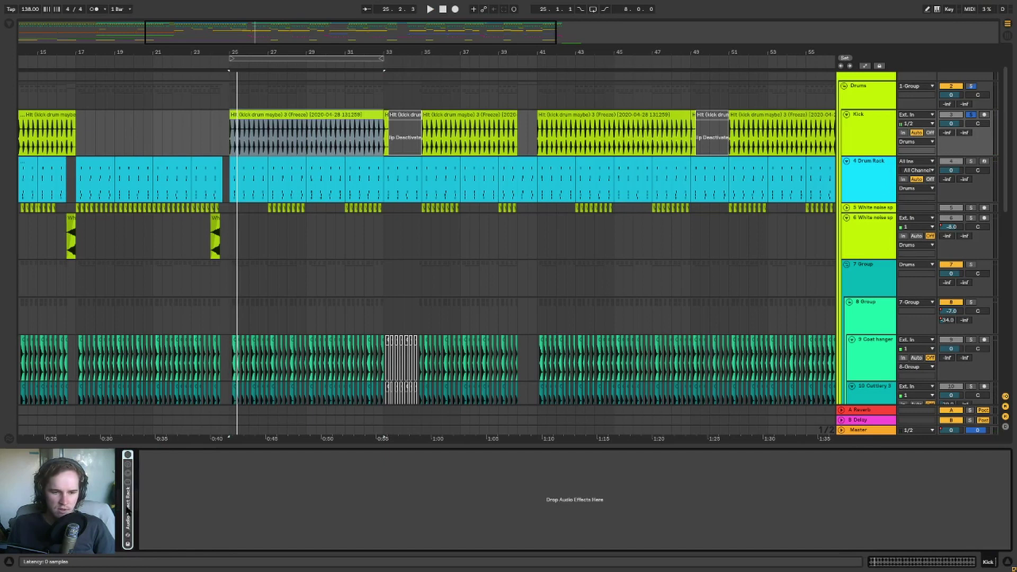
double_click(129, 509)
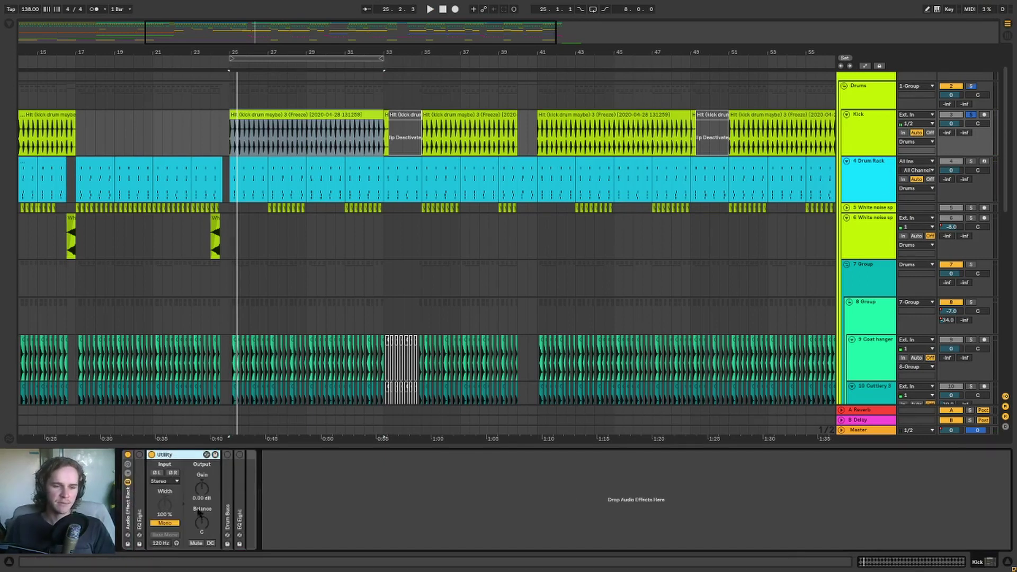
left_click(173, 524)
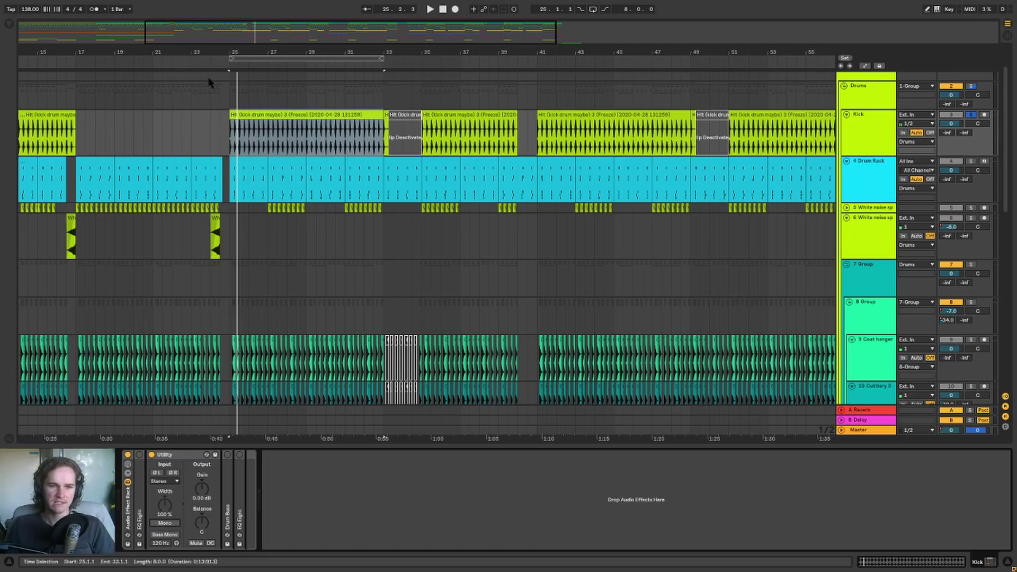
left_click(231, 137)
key("space")
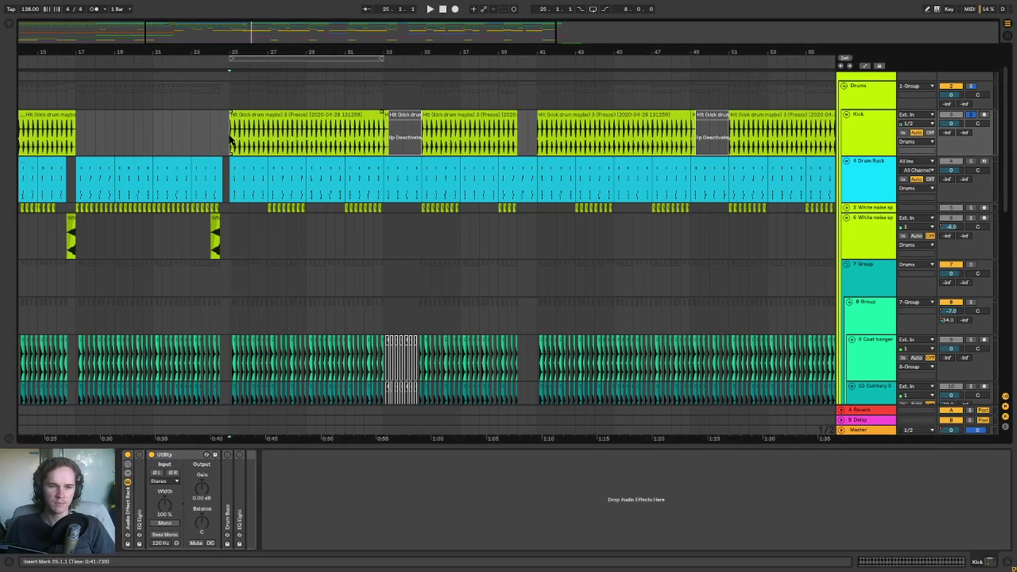
left_click(167, 524)
key("space")
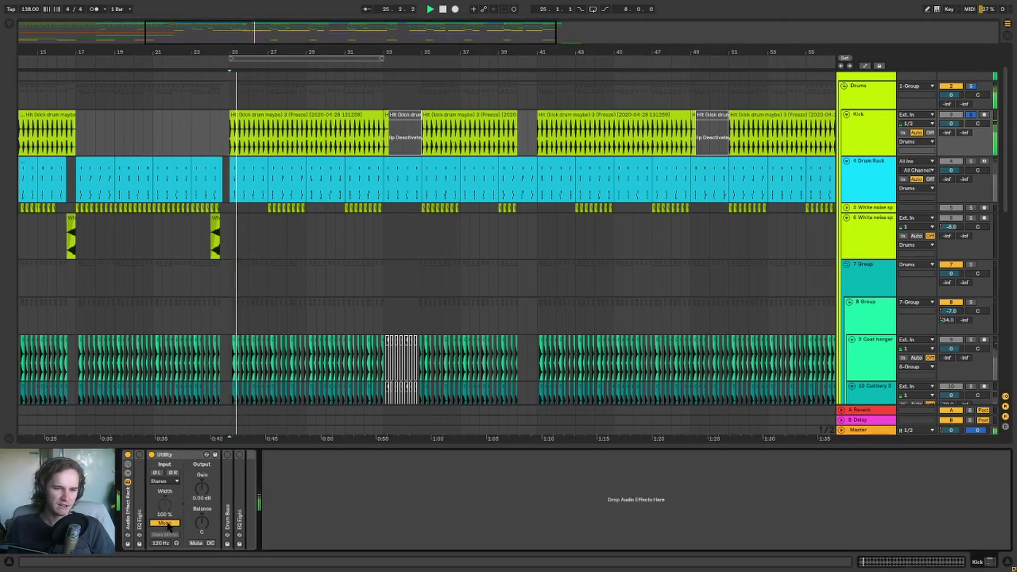
key("space")
- Expand and enable the first EQ Eight in the Kick rack and play the kick through it
double_click(139, 497)
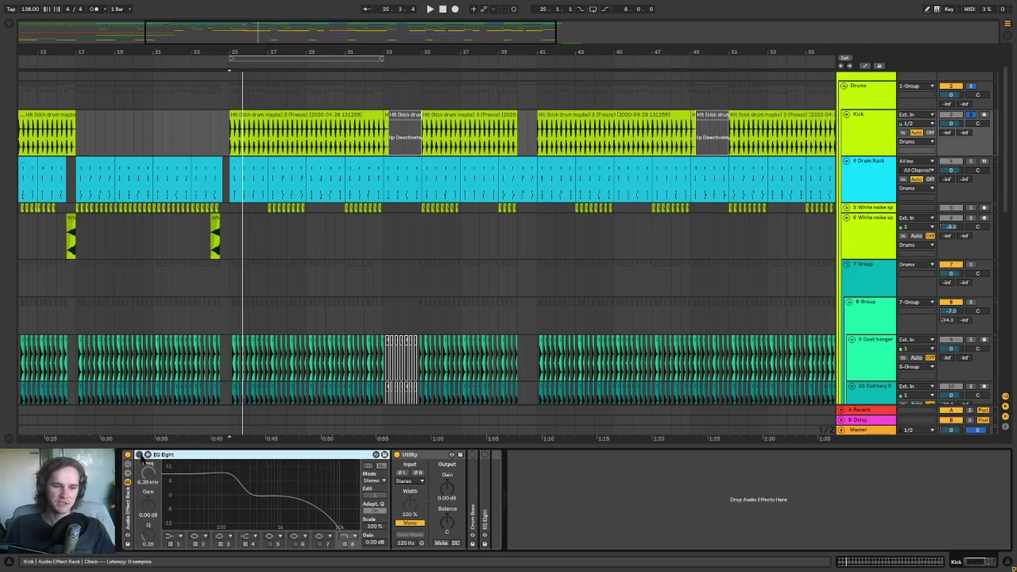
left_click(409, 459)
left_click(230, 459)
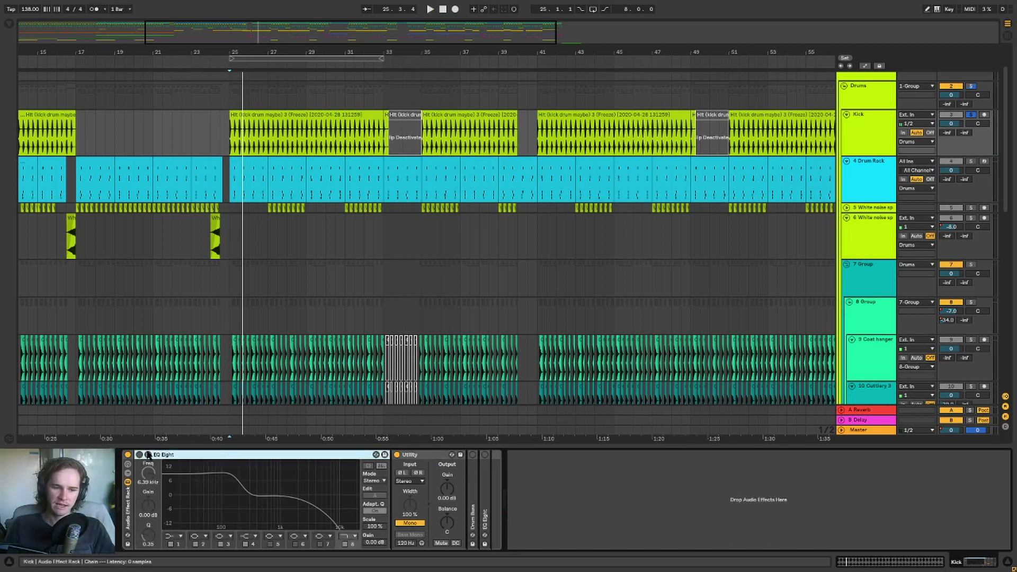
key("space")
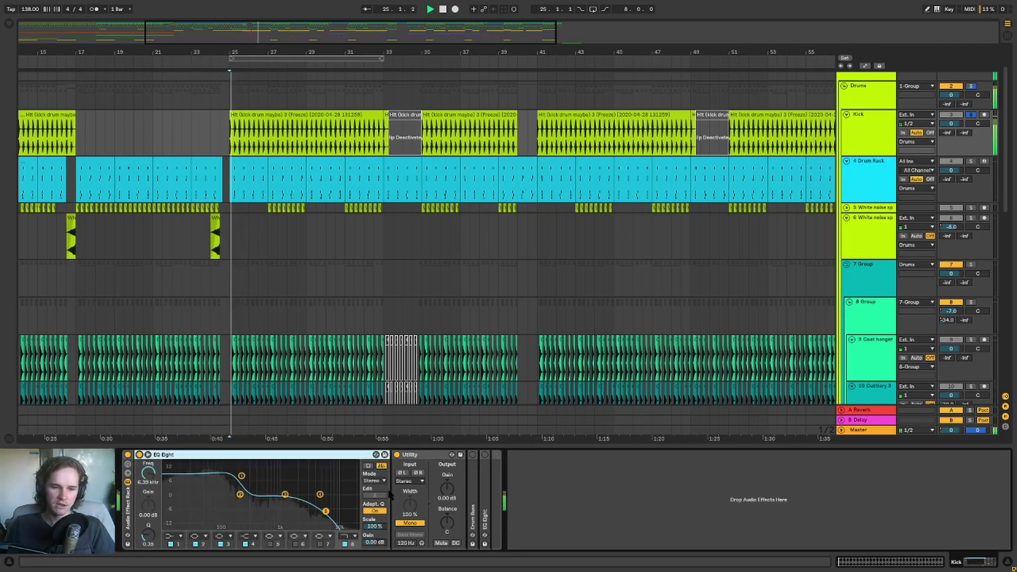
- Expand and enable Drum Buss in the Kick rack and play the kick through it
double_click(473, 487)
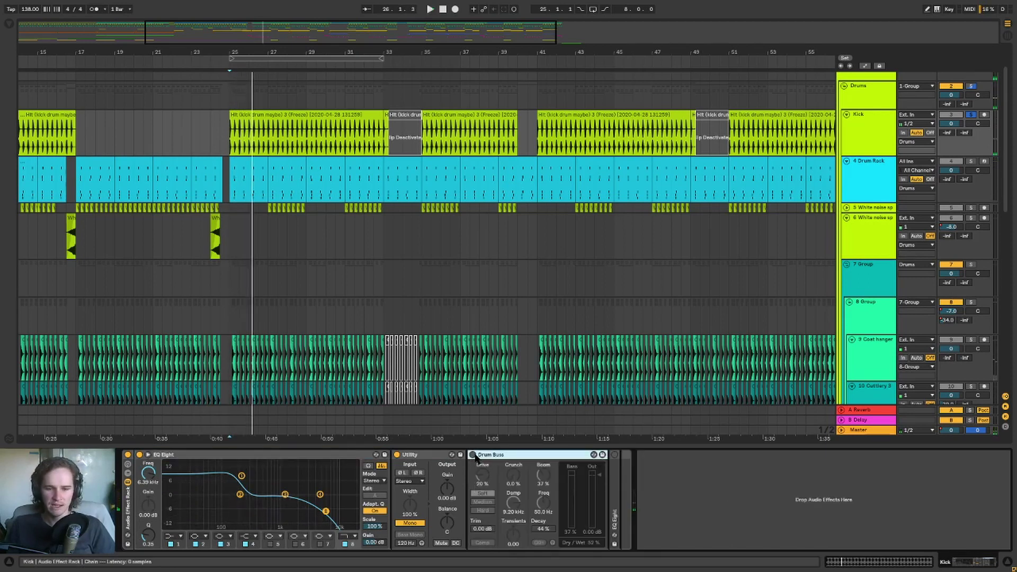
left_click(473, 455)
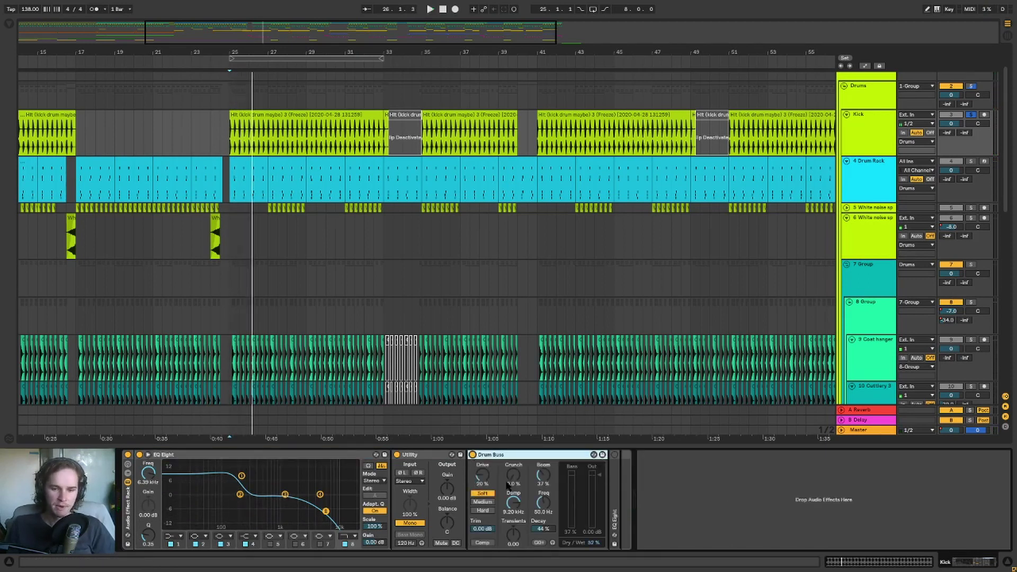
double_click(546, 455)
key("space")
- Enable the second EQ Eight, after Drum Buss in the Kick rack, and start playback
double_click(486, 487)
key("space")
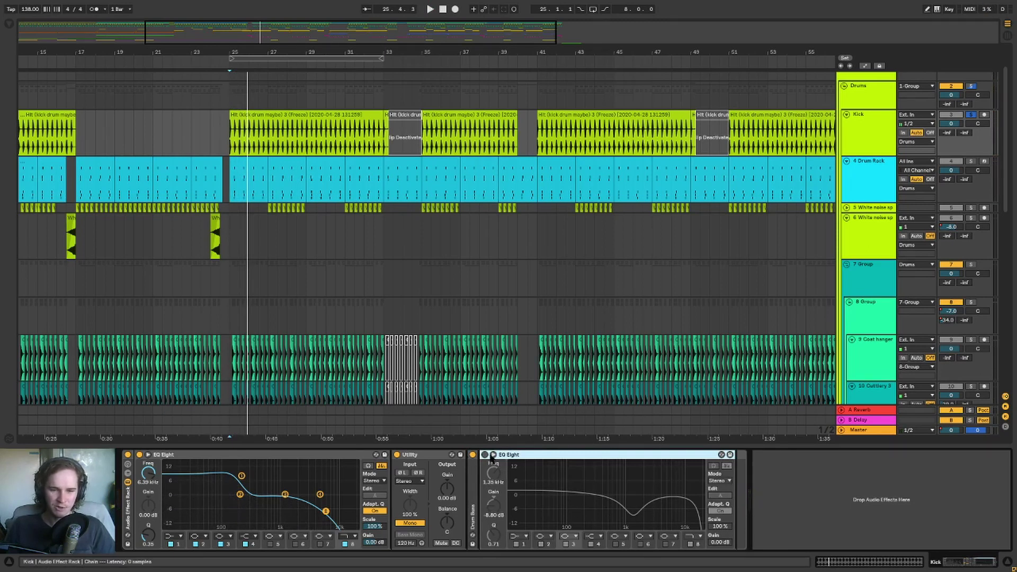
left_click(486, 454)
key("space")
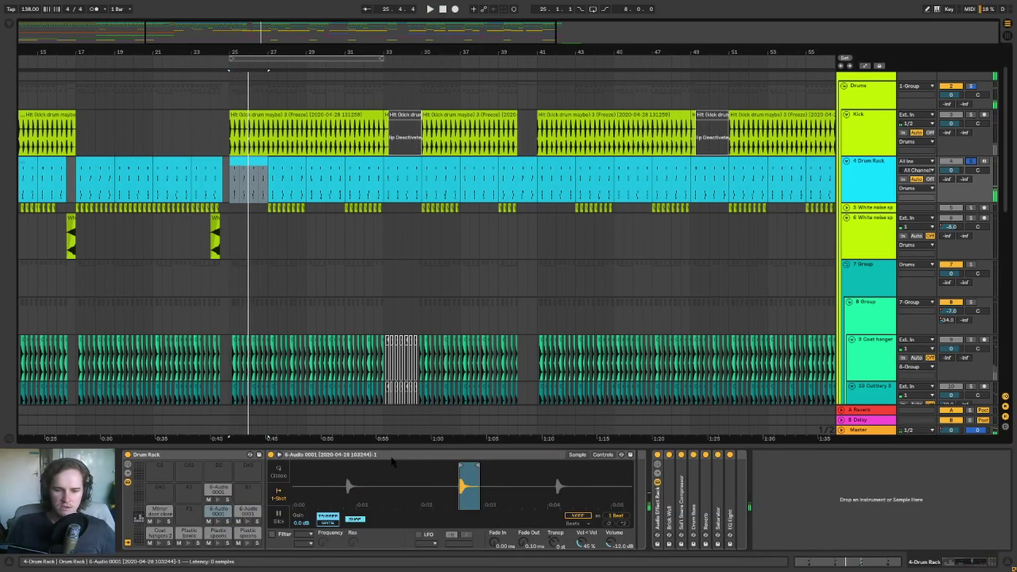
- Show the Drum Rack's Mirror door close pad and audition the Coat hangers 2, Plastic bowls and Plastic spoons clap samples
left_click(159, 492)
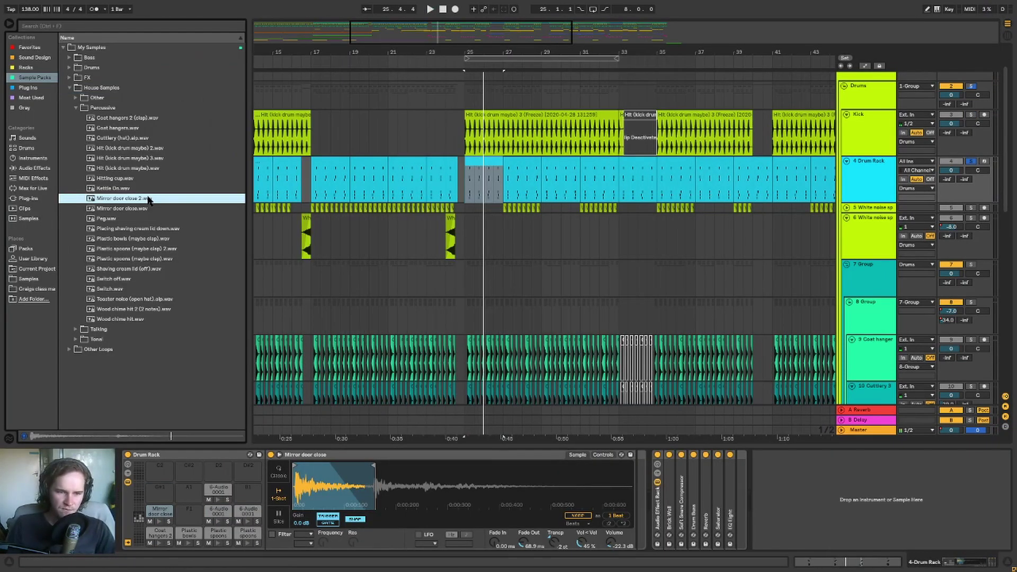
left_click(121, 119)
left_click(119, 238)
left_click(119, 248)
left_click(119, 260)
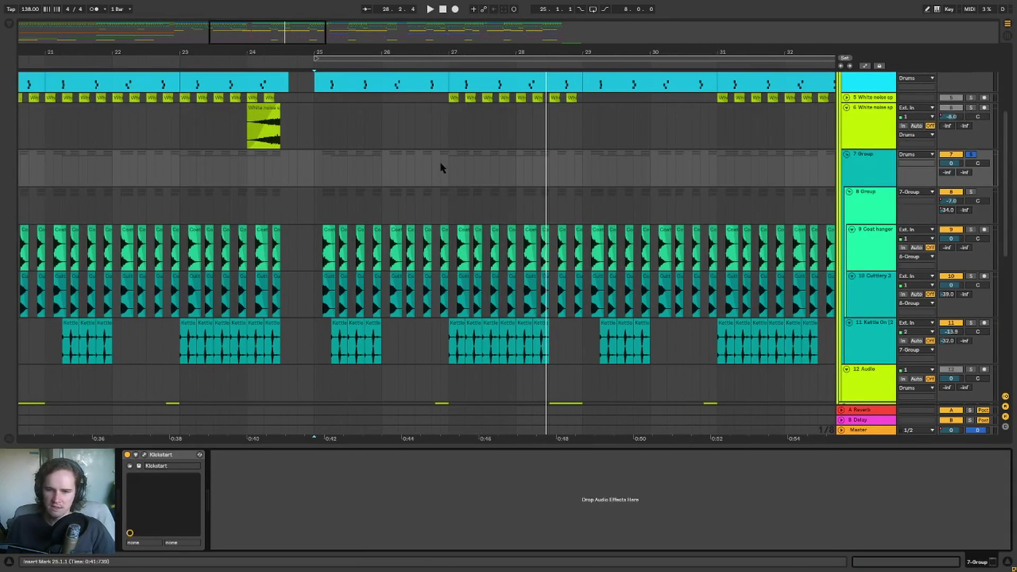
- Open the Kickstart plug-in on the 7 Group track and play the group through it
left_click(144, 455)
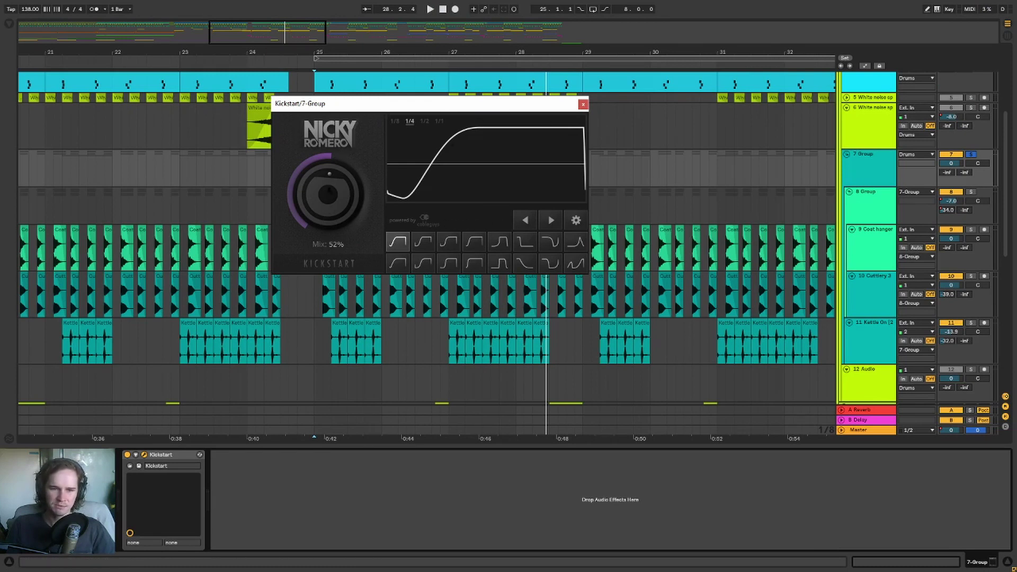
key("space")
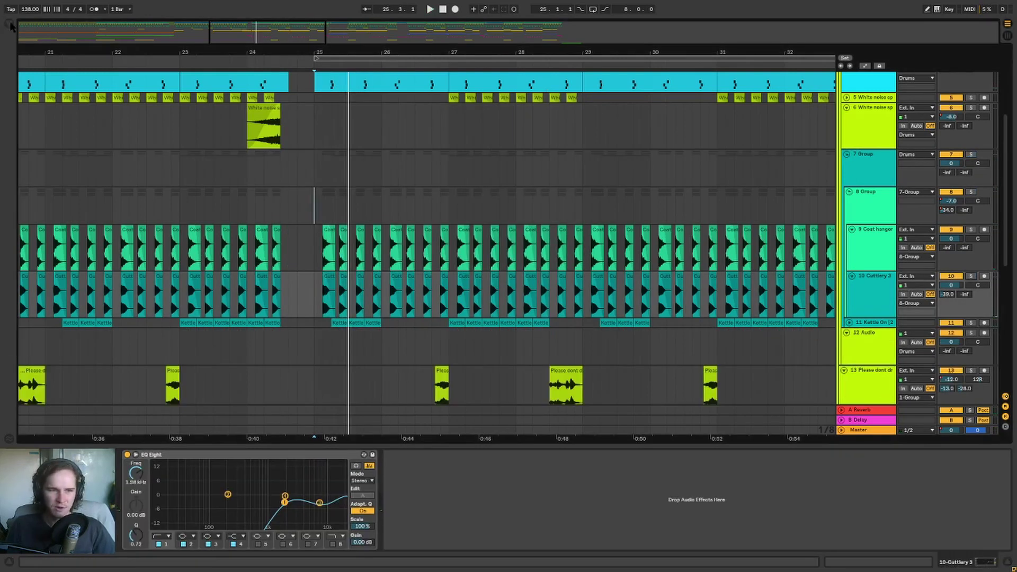
- Audition Coat hangers 2 (clap).wav and Coat hangers.wav from the House Samples Percussive folder, then collapse House Samples
left_click(10, 24)
left_click(69, 88)
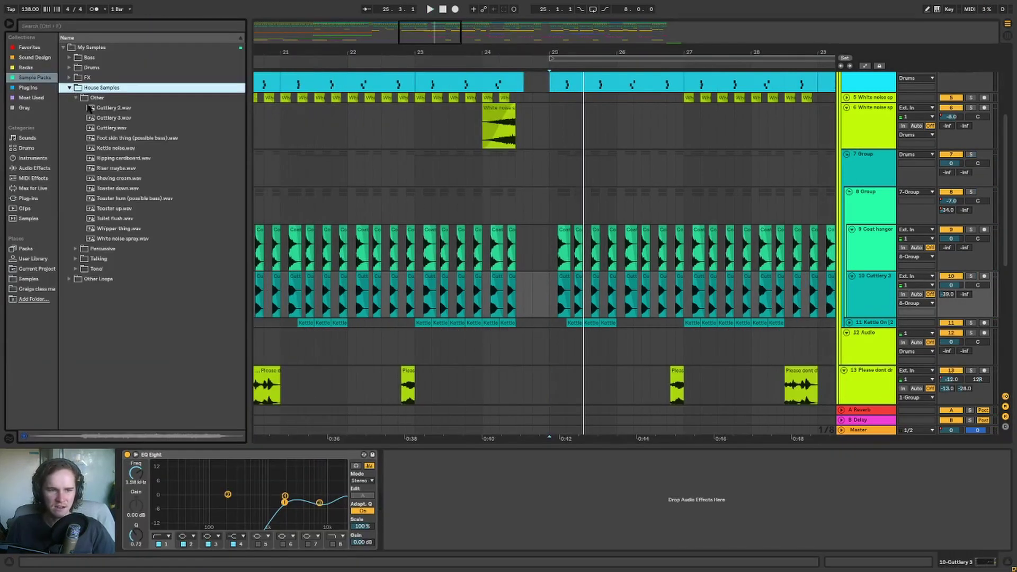
left_click(106, 119)
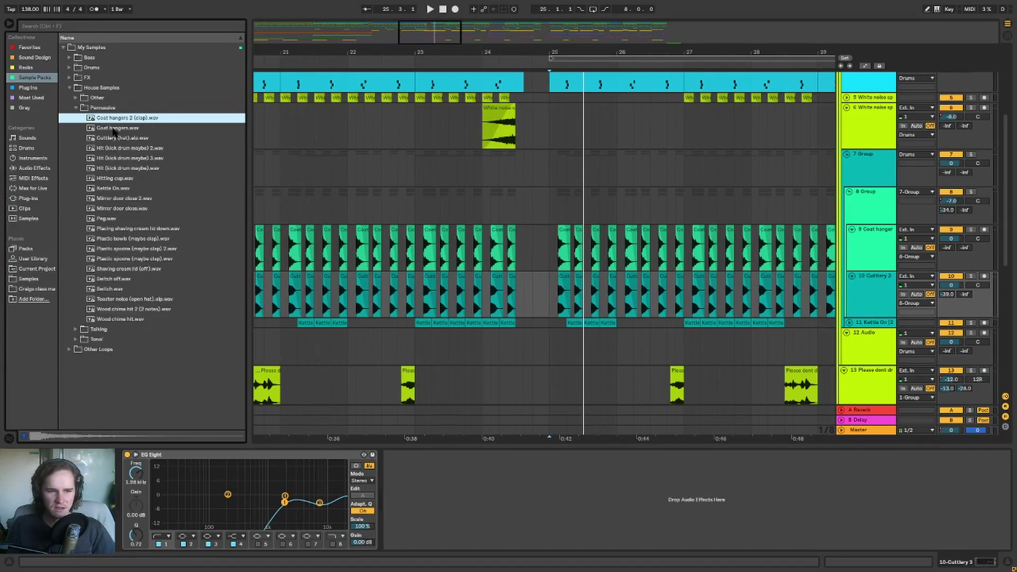
left_click(113, 129)
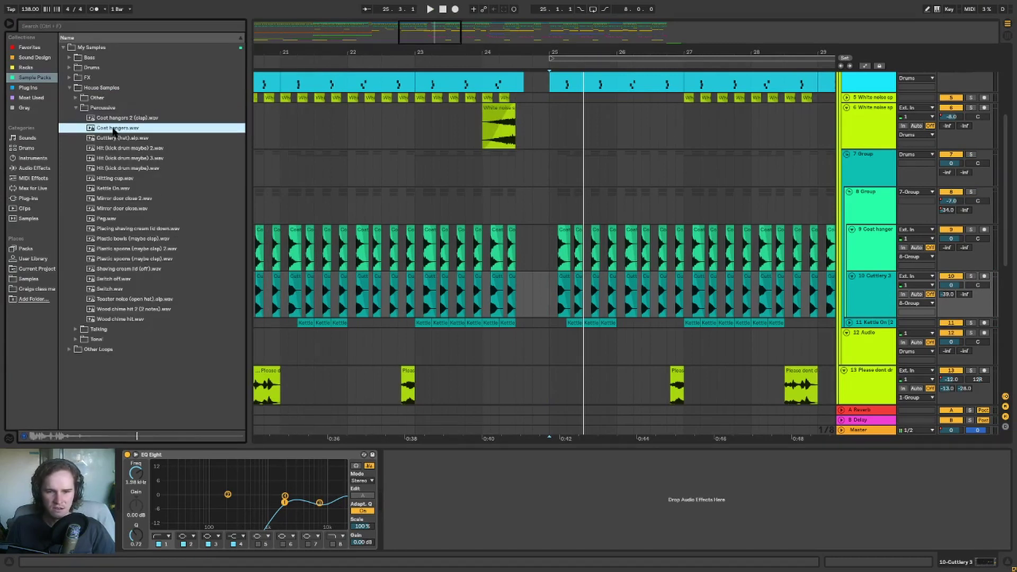
left_click(68, 88)
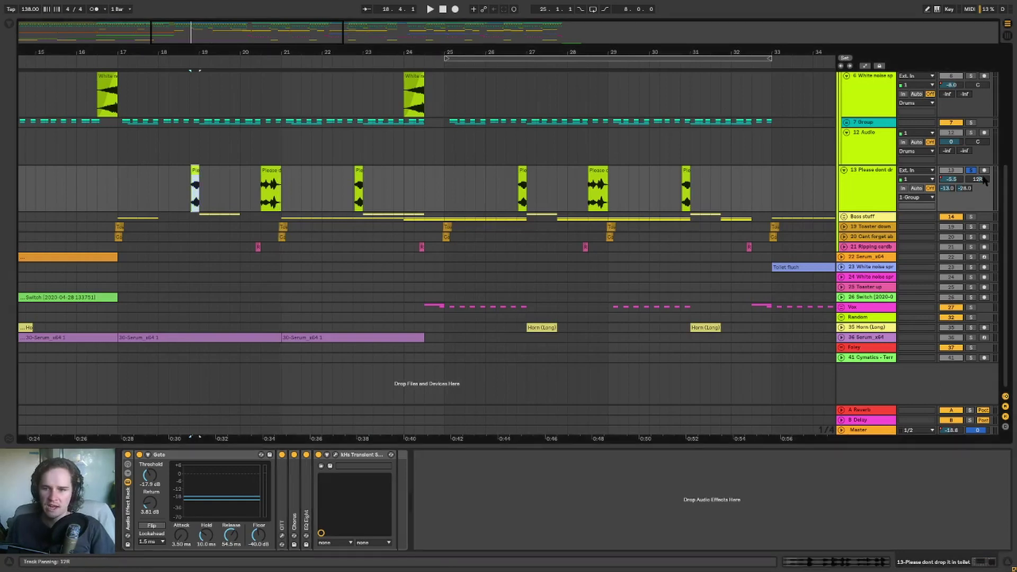
left_click_drag(174, 46, 188, 98)
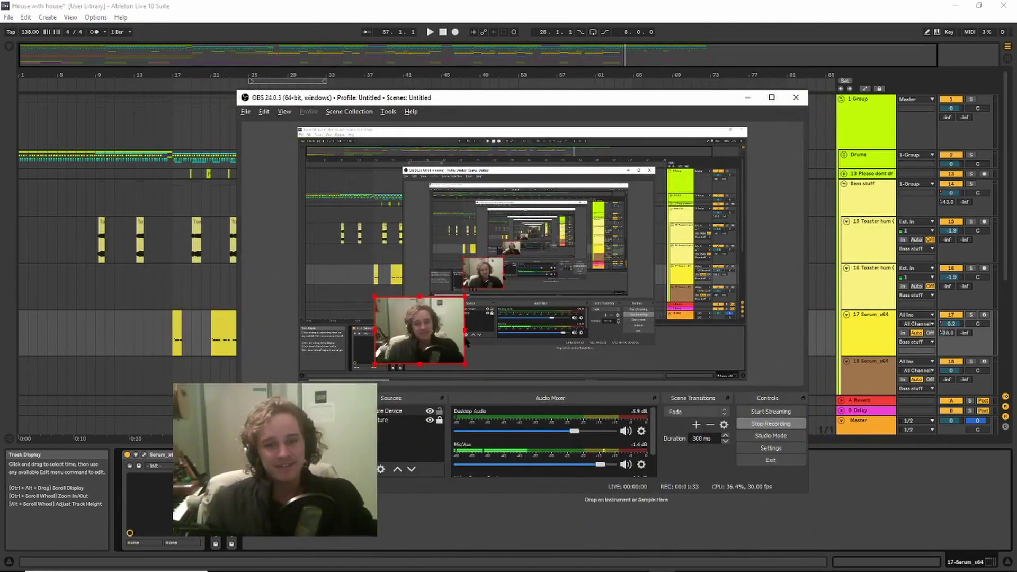
- Move the webcam source to the lower-left corner of the OBS scene and minimize OBS to return to Ableton Live
left_click_drag(468, 342, 337, 333)
left_click(487, 314)
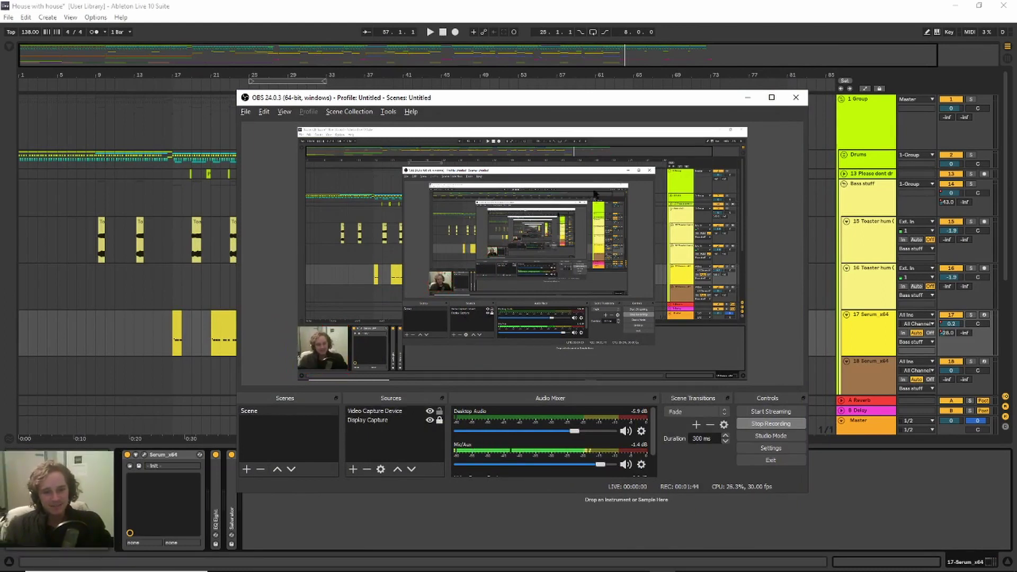
left_click(748, 98)
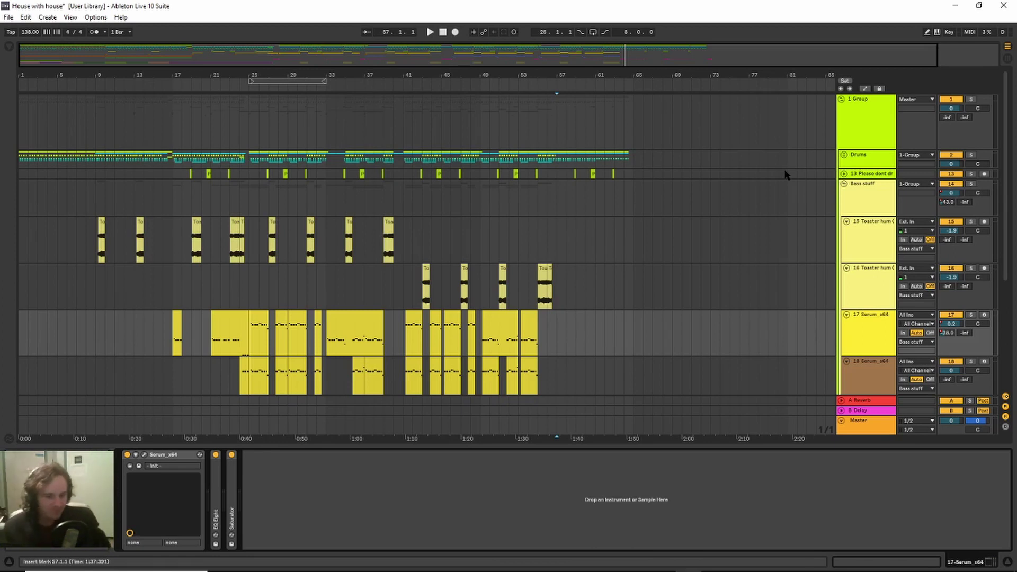
- Bring up the 17 Serum_x64 synth window, move it off the clips, and examine Osc A and B waveforms in 3D and 2D
key("alt+Tab")
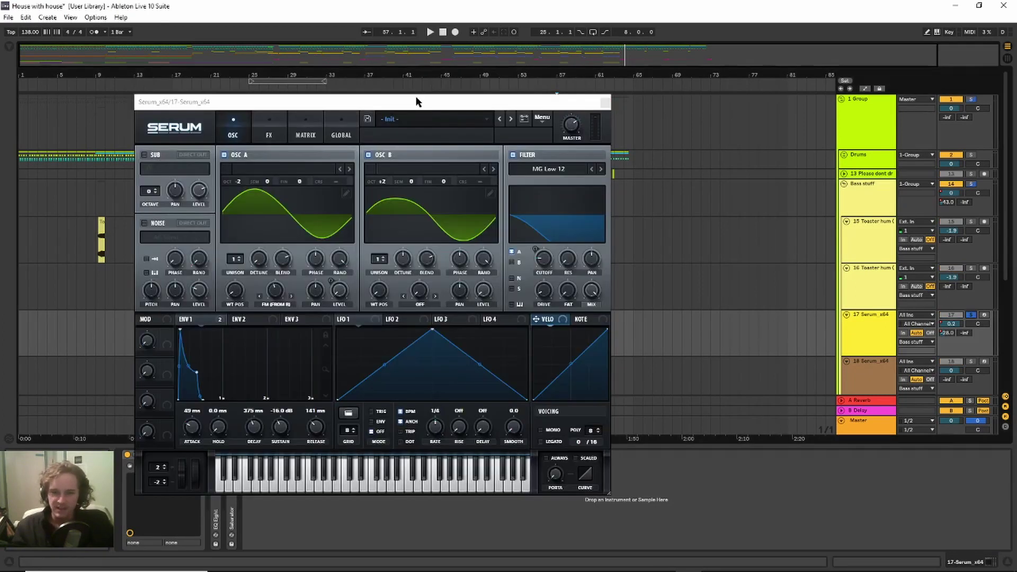
left_click_drag(415, 97, 749, 106)
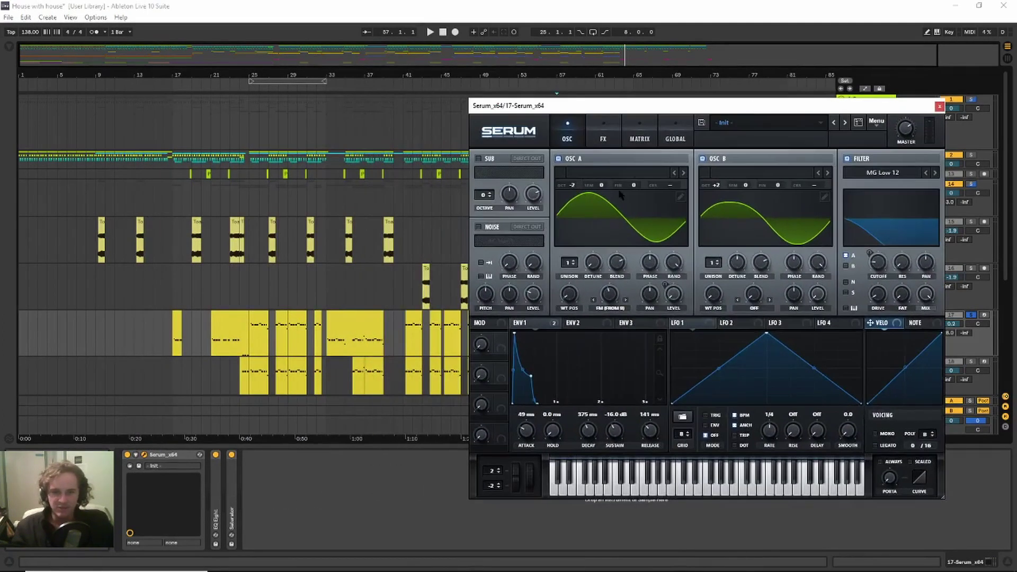
left_click(609, 209)
left_click(610, 218)
left_click(744, 221)
left_click(635, 219)
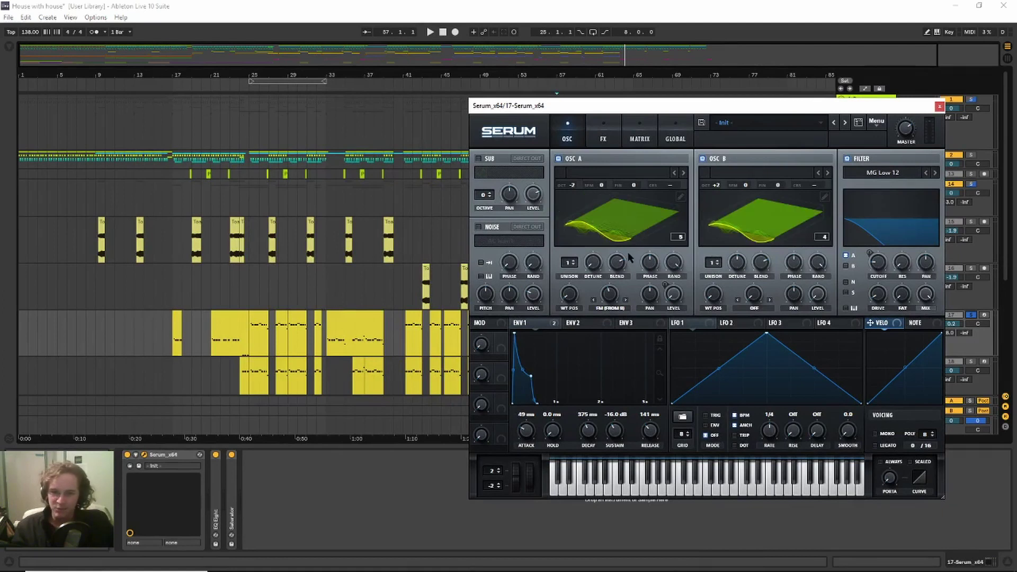
left_click(635, 233)
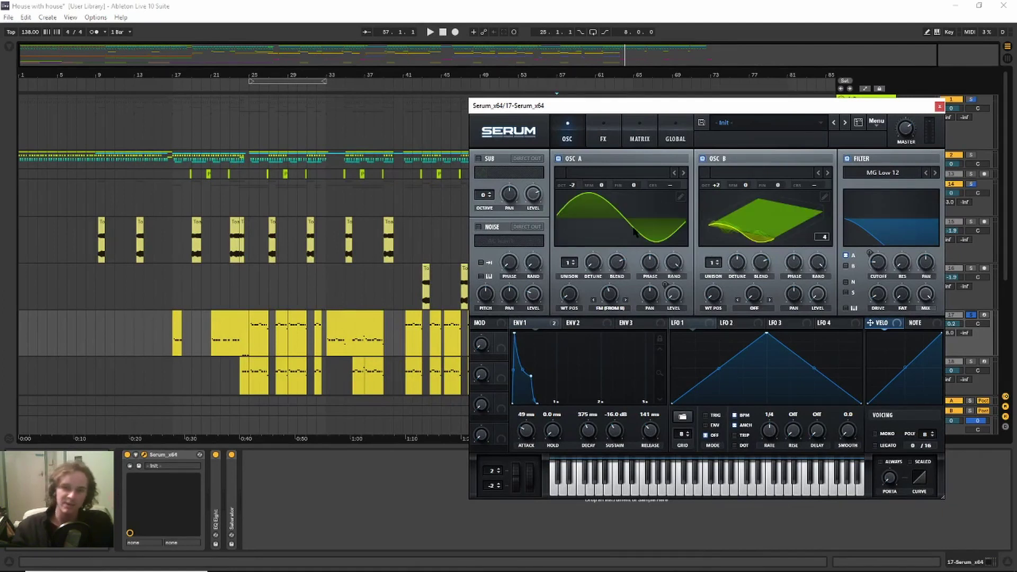
left_click(759, 228)
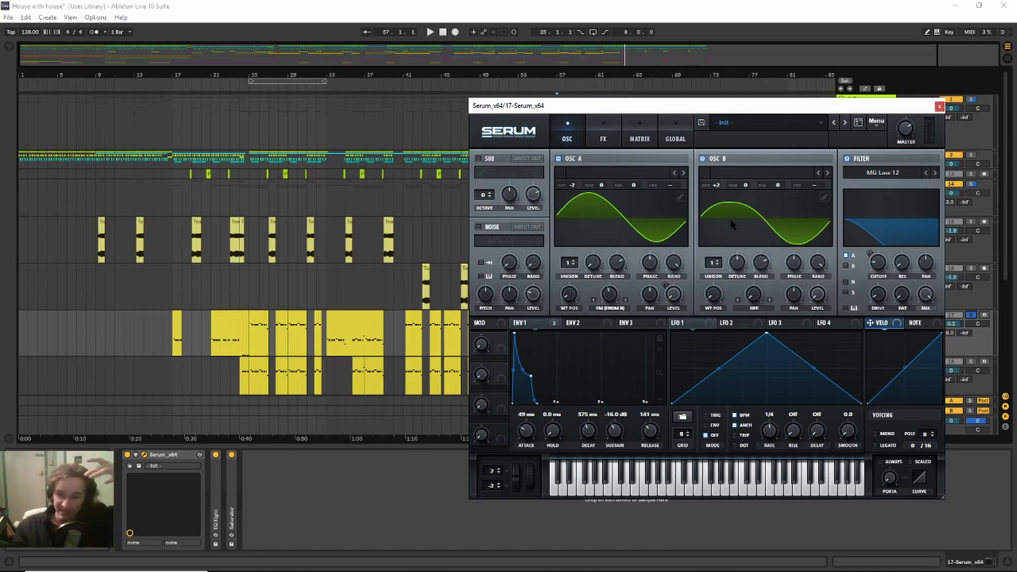
- Select the 17 Serum_x64 bass clip at bar 25 and play it
left_click(358, 313)
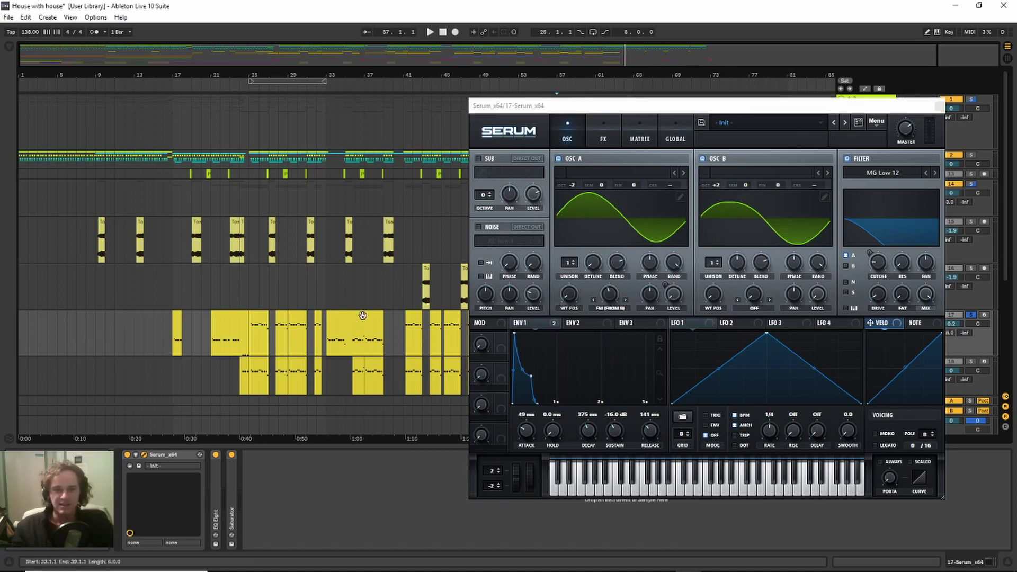
left_click(261, 314)
key("space")
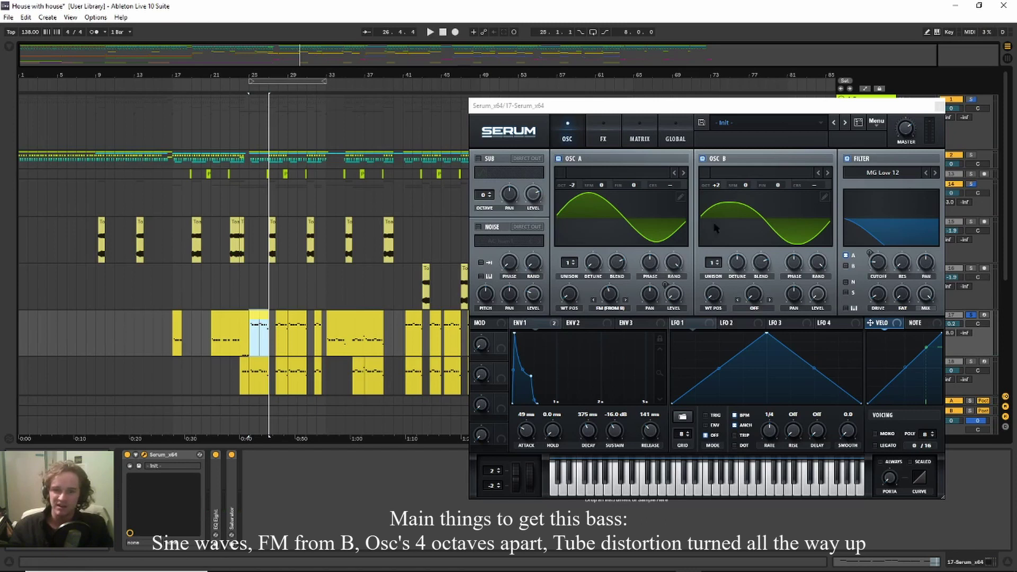
- Examine Serum's effects chain with its Tube distortion and return to the oscillator view
left_click(616, 142)
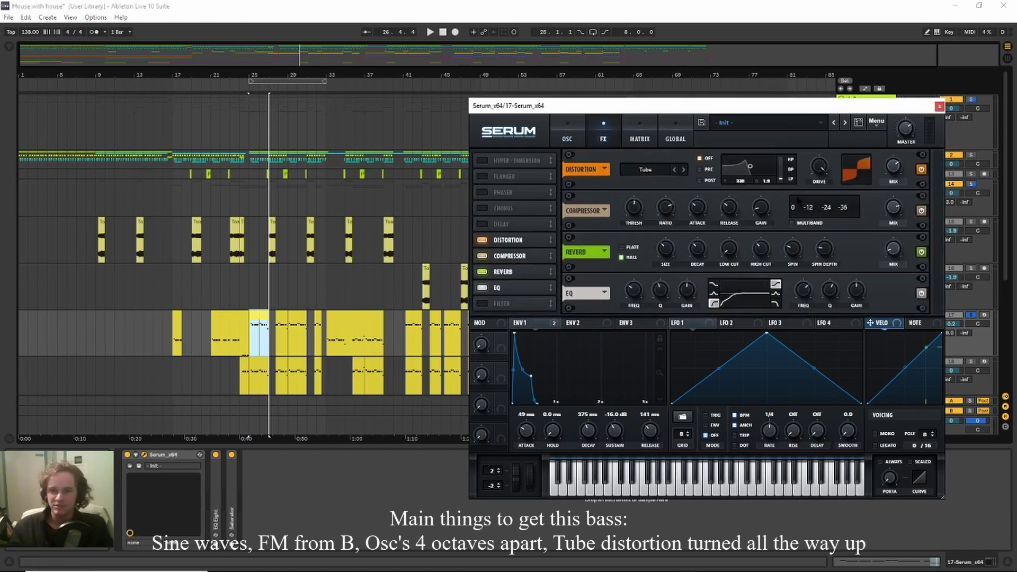
left_click(565, 129)
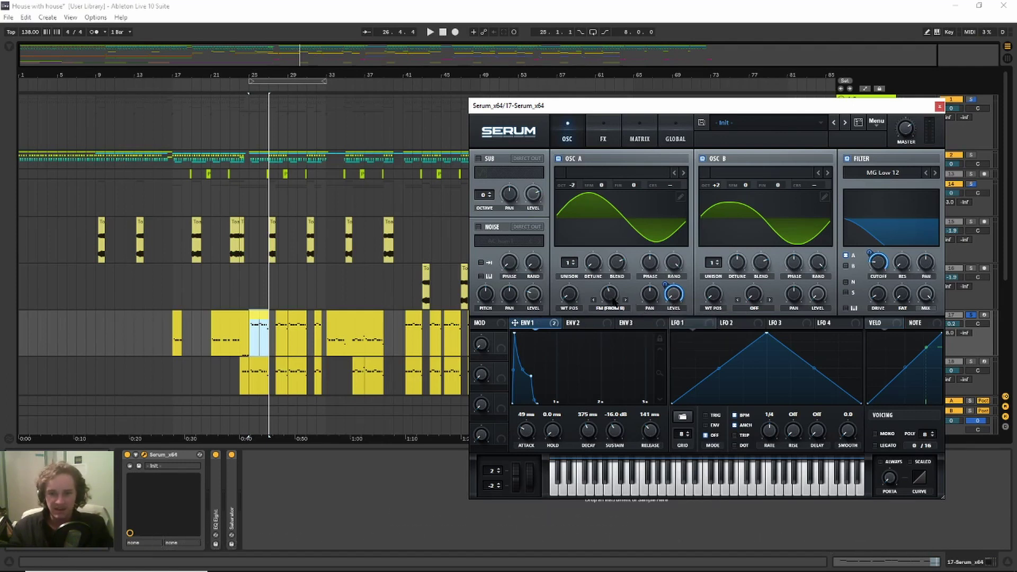
- Examine Serum's Osc A FM, filter cutoff, and the compressor, reverb and EQ in its enlarged effects view, and close the synth window
mouse_move(613, 297)
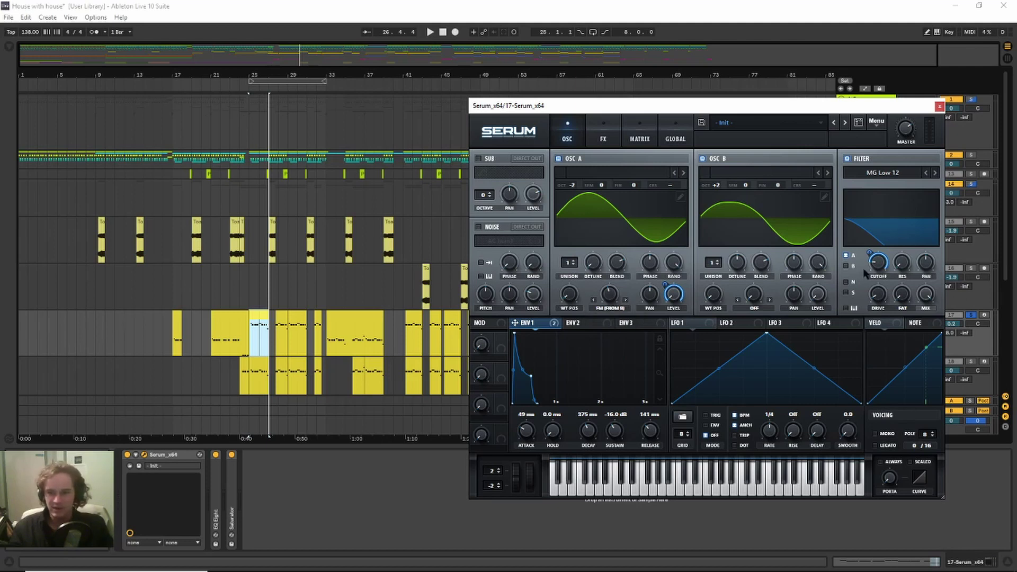
mouse_move(880, 267)
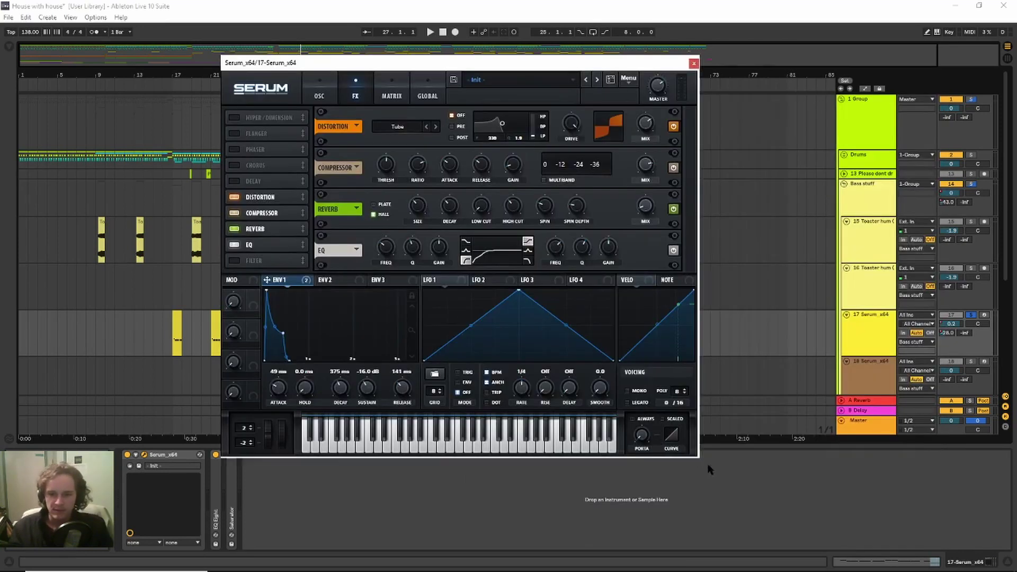
left_click_drag(707, 462, 818, 553)
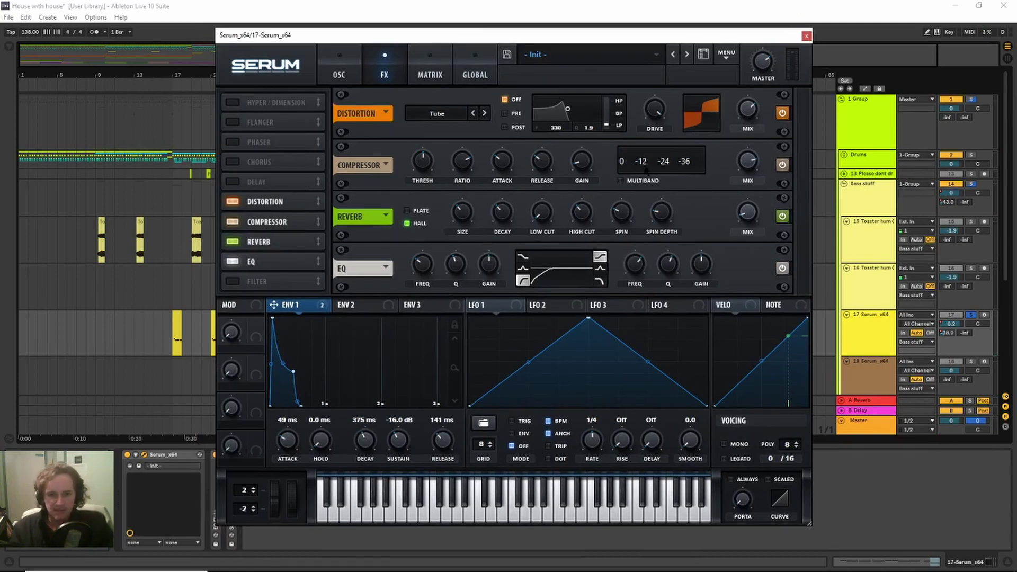
mouse_move(584, 165)
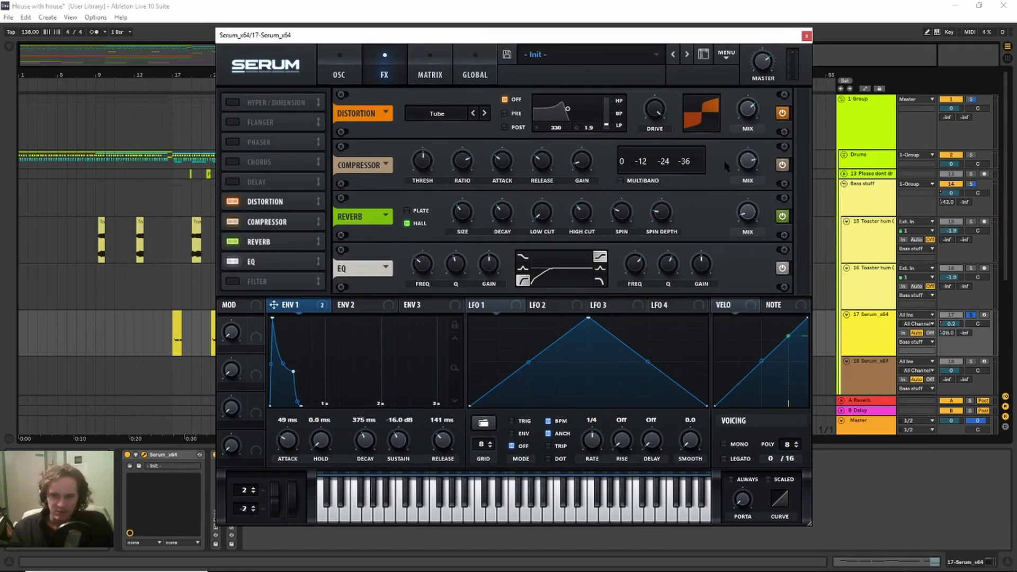
mouse_move(743, 166)
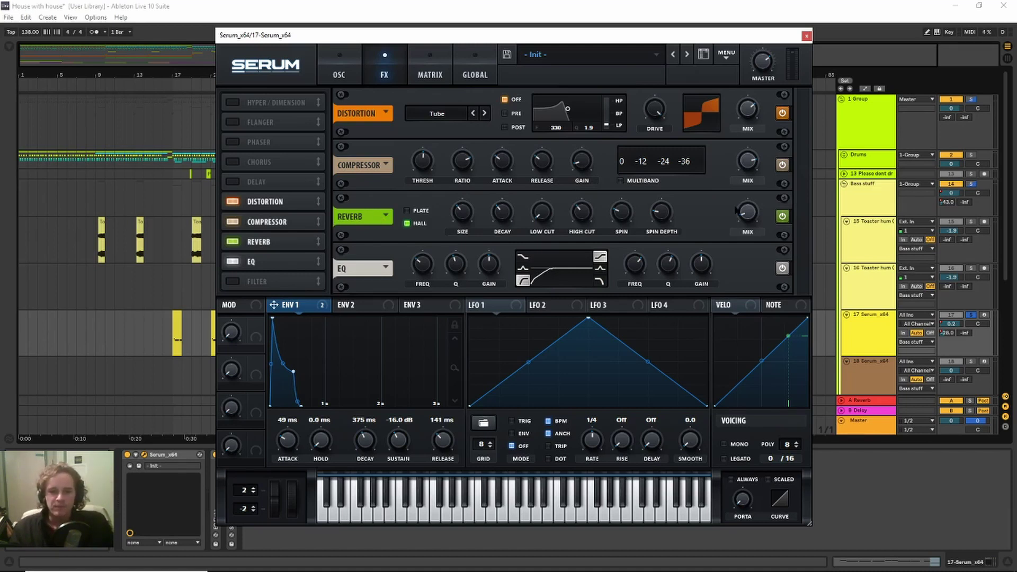
mouse_move(749, 219)
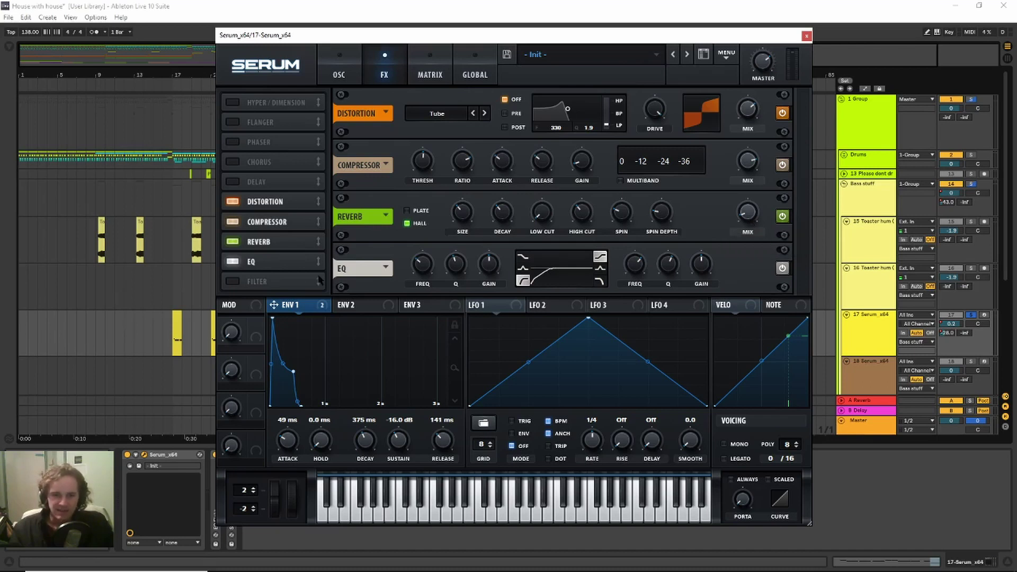
mouse_move(426, 267)
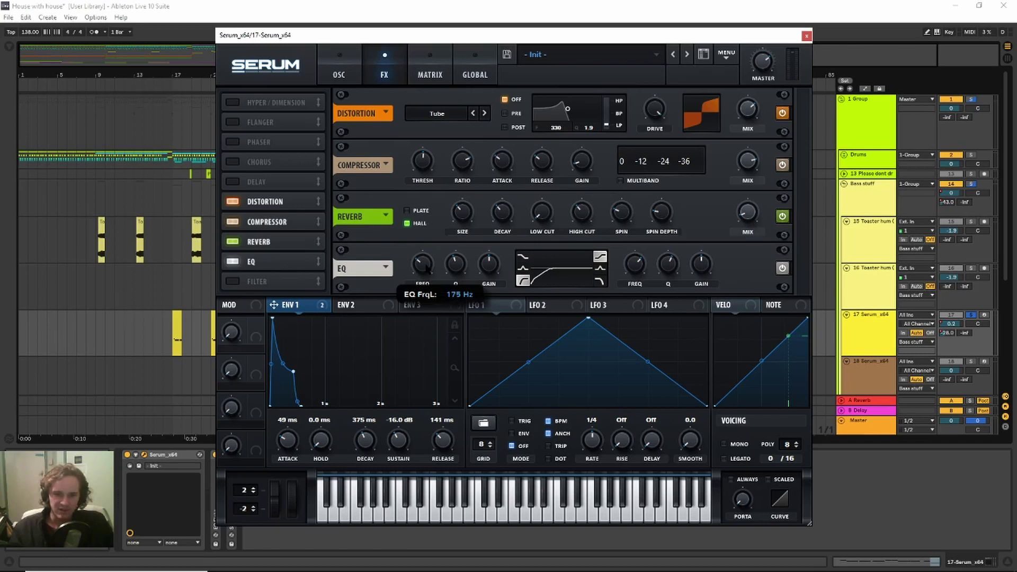
left_click(807, 36)
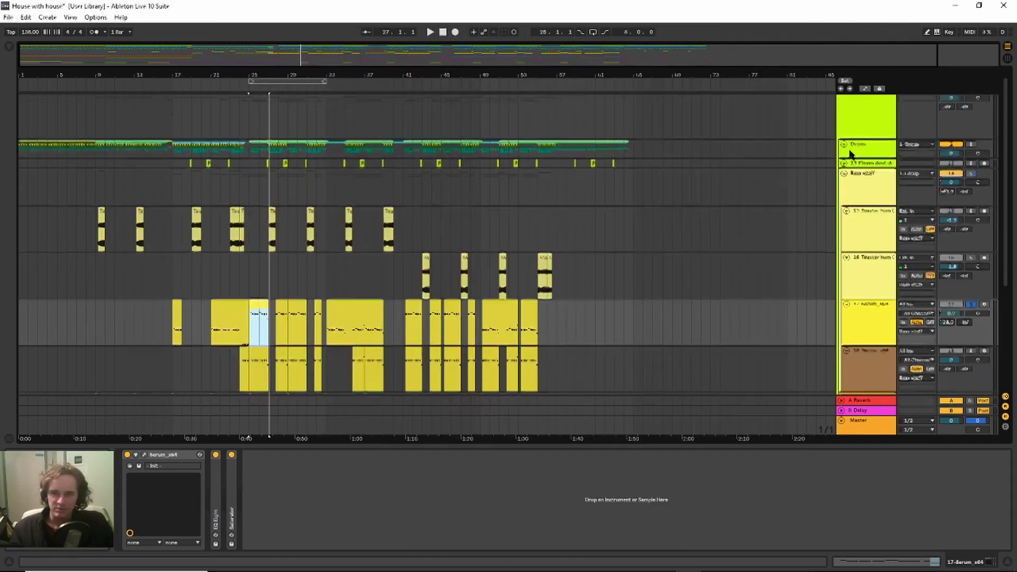
- Solo and select the 18 Serum_x64 track and play it from bar 25
scroll(863, 258, "down", 4)
left_click(971, 256)
left_click(887, 264)
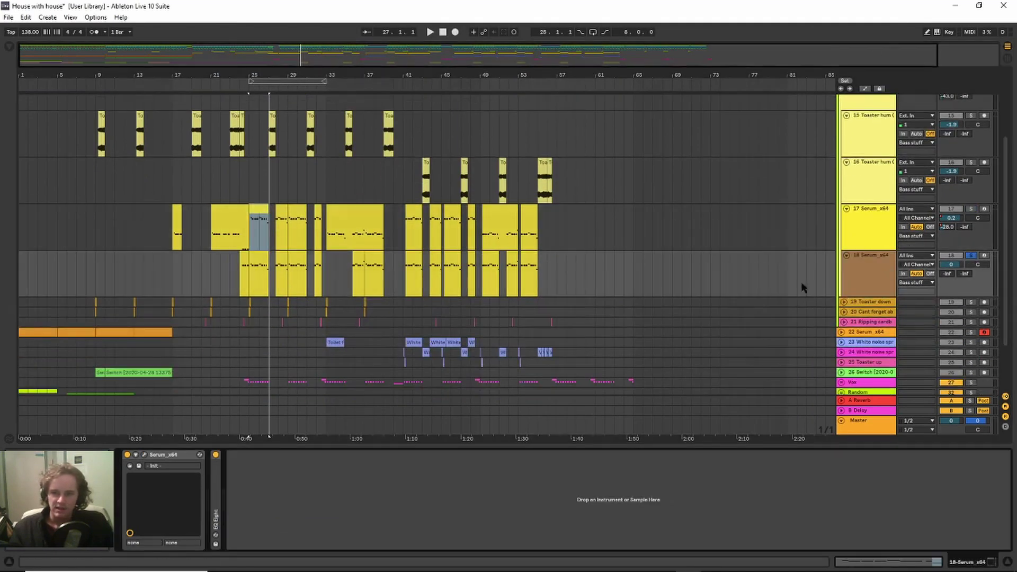
key("space")
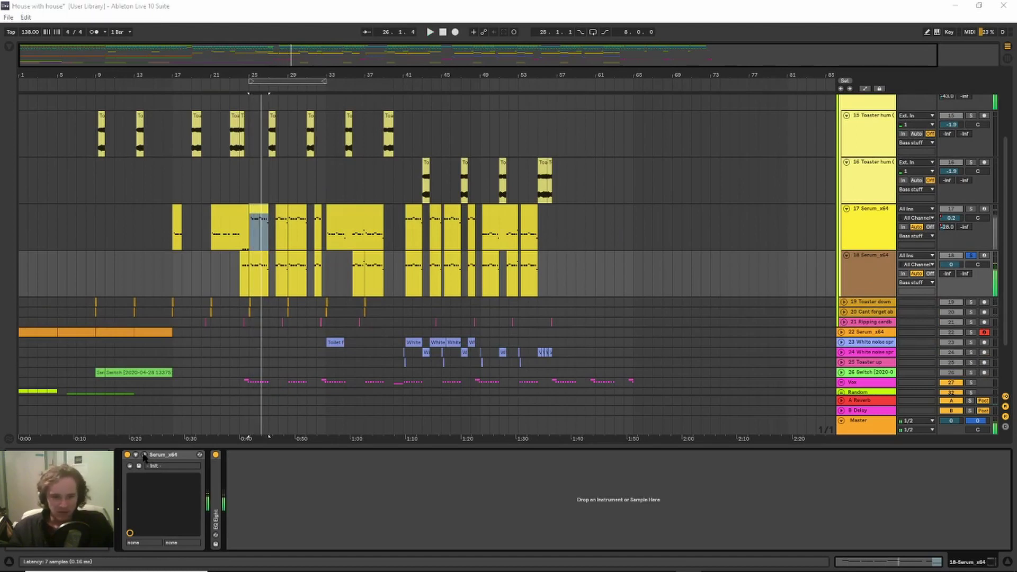
- Bring up the 18 Serum_x64 synth window, enlarge it, and examine Osc A's wavetable in 2D and the effects page
key("ctrl+alt+p")
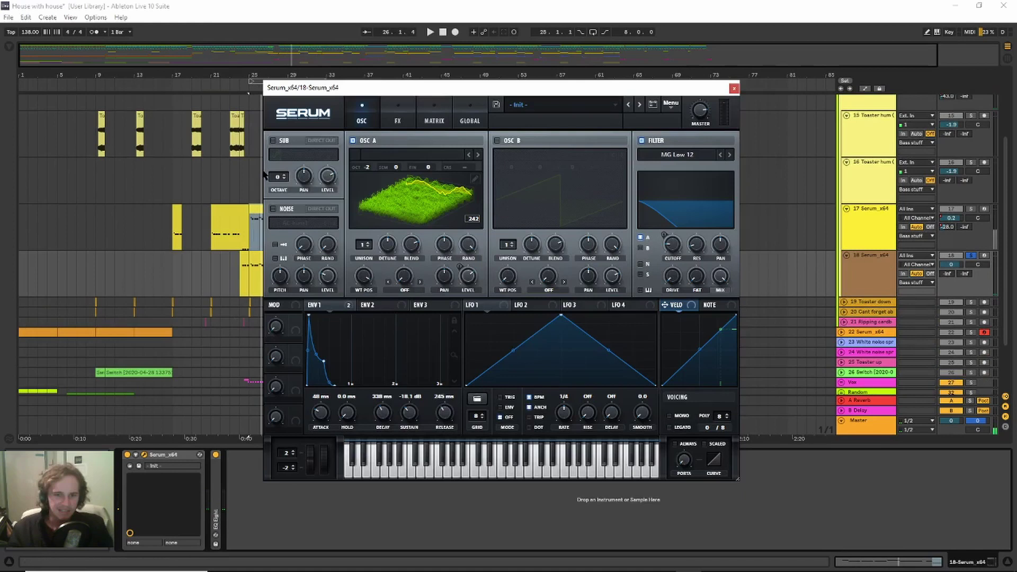
left_click_drag(597, 85, 476, 45)
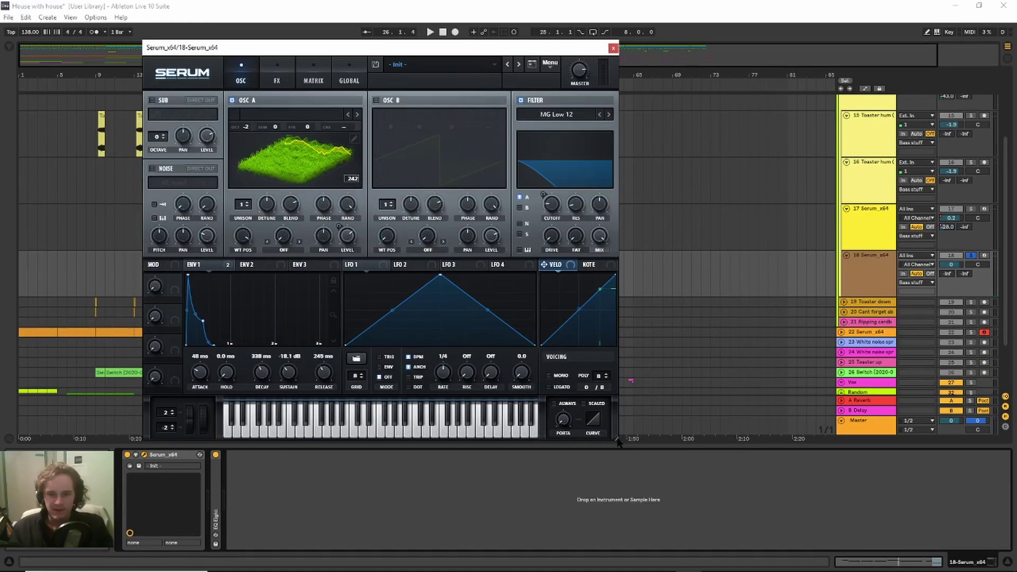
left_click_drag(619, 443, 750, 545)
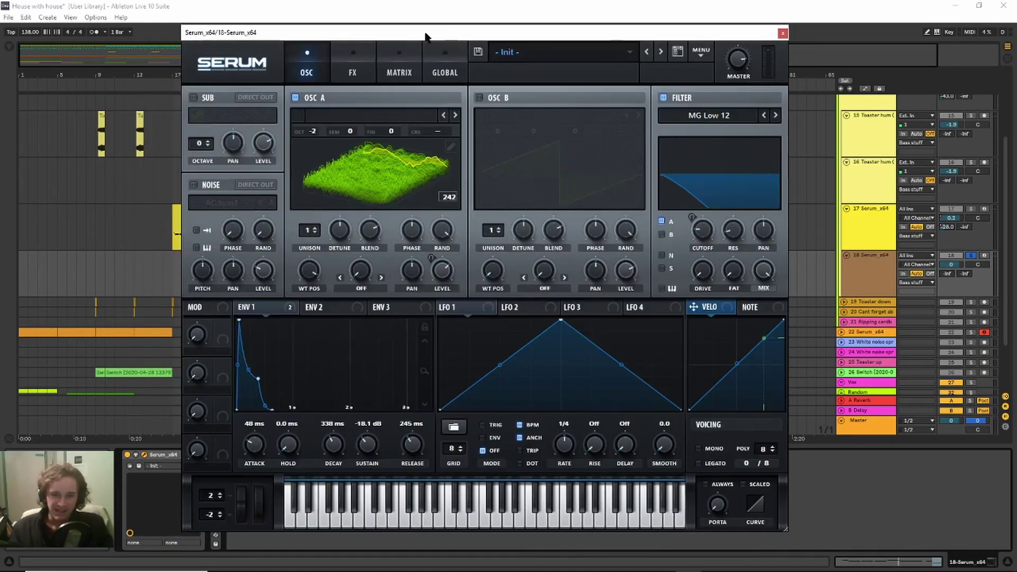
left_click_drag(426, 37, 431, 51)
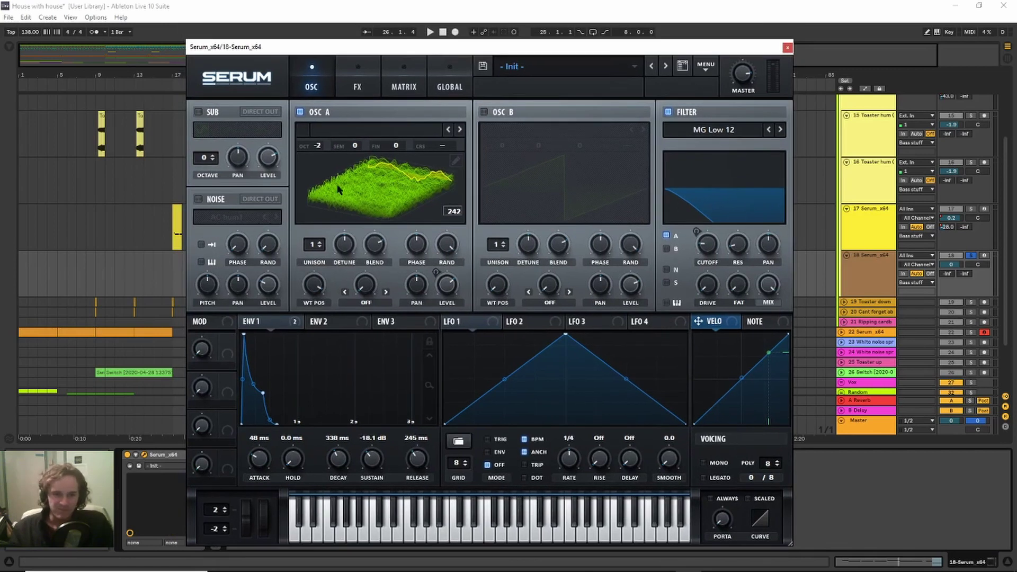
left_click(371, 185)
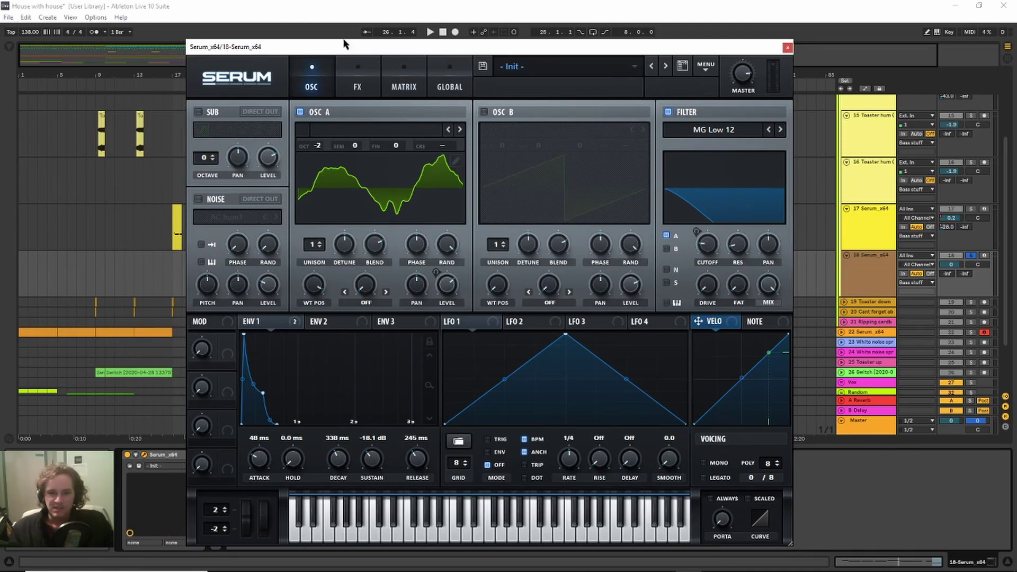
left_click(373, 77)
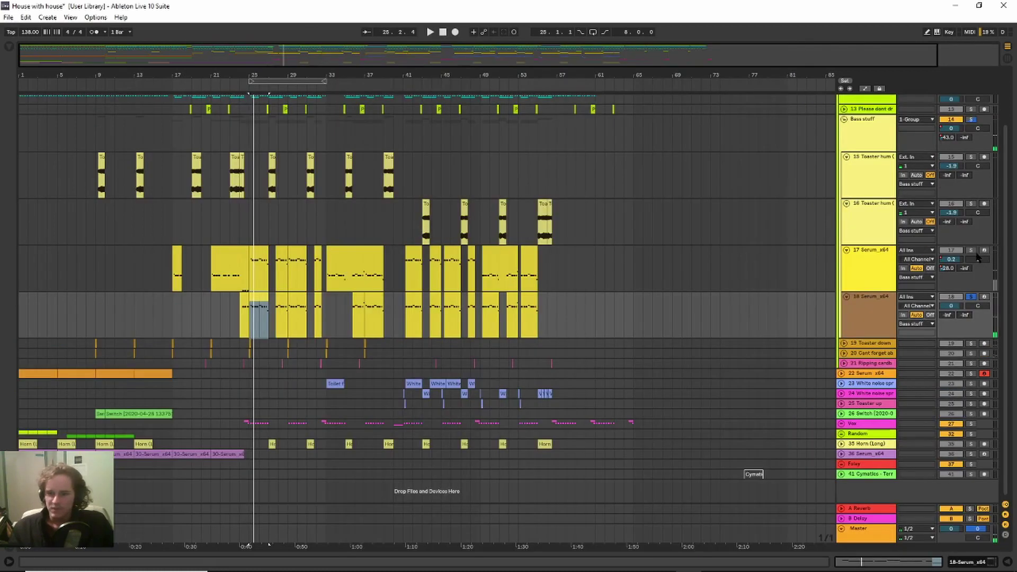
- Play the two Serum bass tracks together, then solo the 15 Toaster hum track and play its clip at bar 27
key("space")
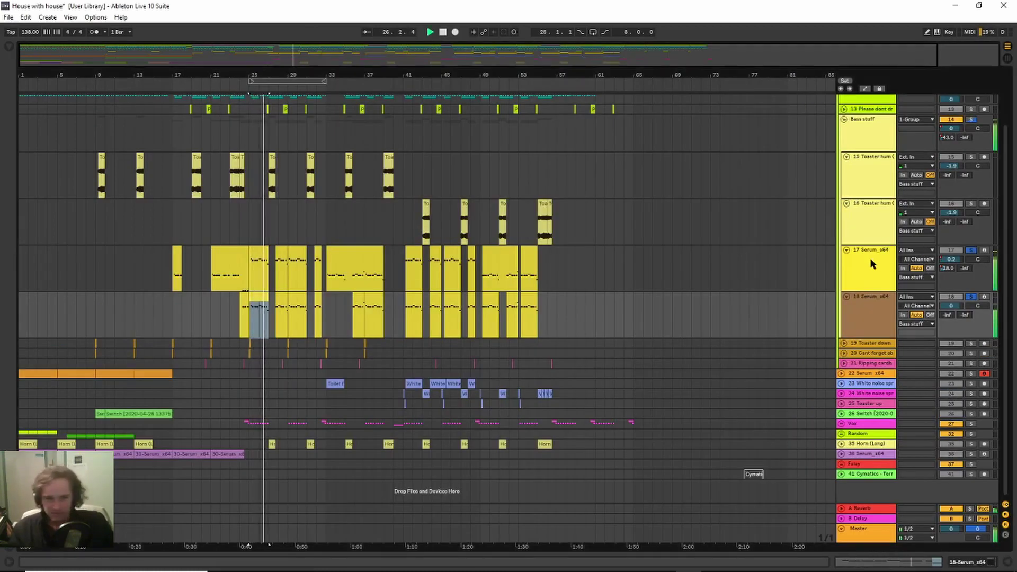
left_click(884, 156)
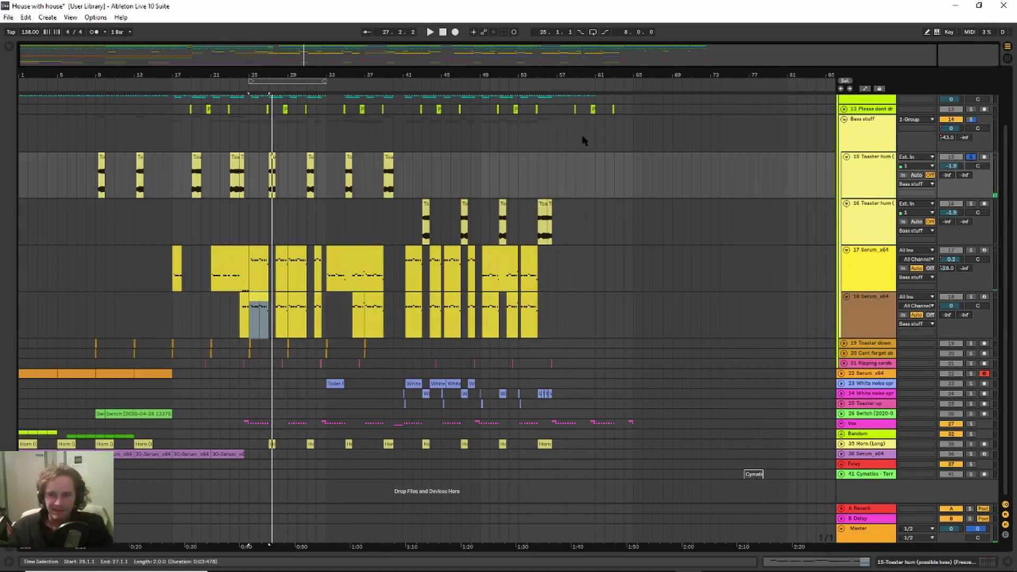
left_click(271, 157)
key("space")
- Show the 15 Toaster hum effects rack and switch off its devices to expose the unprocessed sample
left_click(873, 177)
double_click(873, 180)
left_click(140, 454)
left_click(151, 454)
left_click(163, 455)
left_click(176, 455)
left_click(188, 454)
left_click(200, 455)
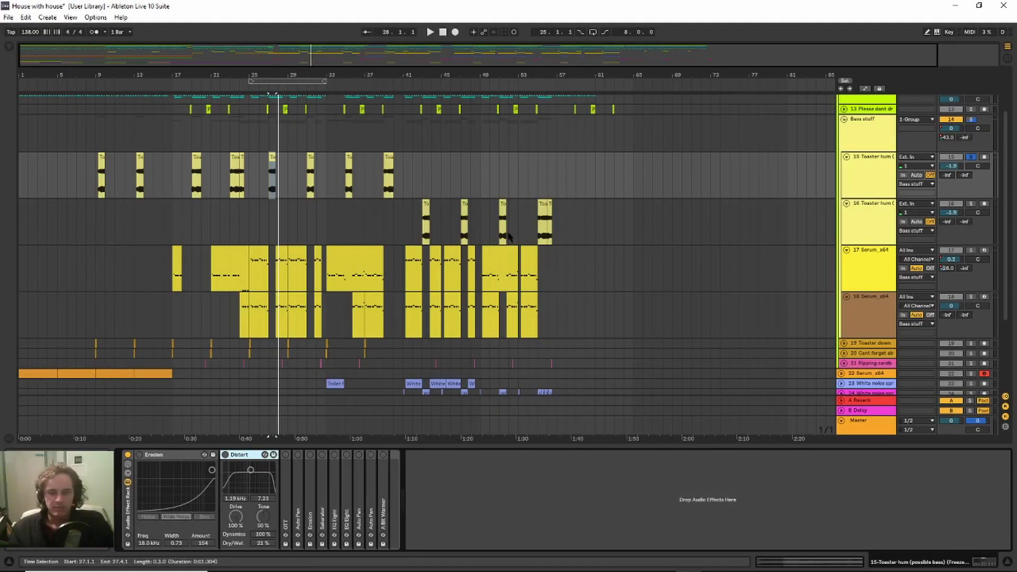
- Select the Toaster hum clip at bar 27 and switch the first Erosion and the Distort device back on
left_click_drag(275, 71, 293, 182)
left_click(307, 169)
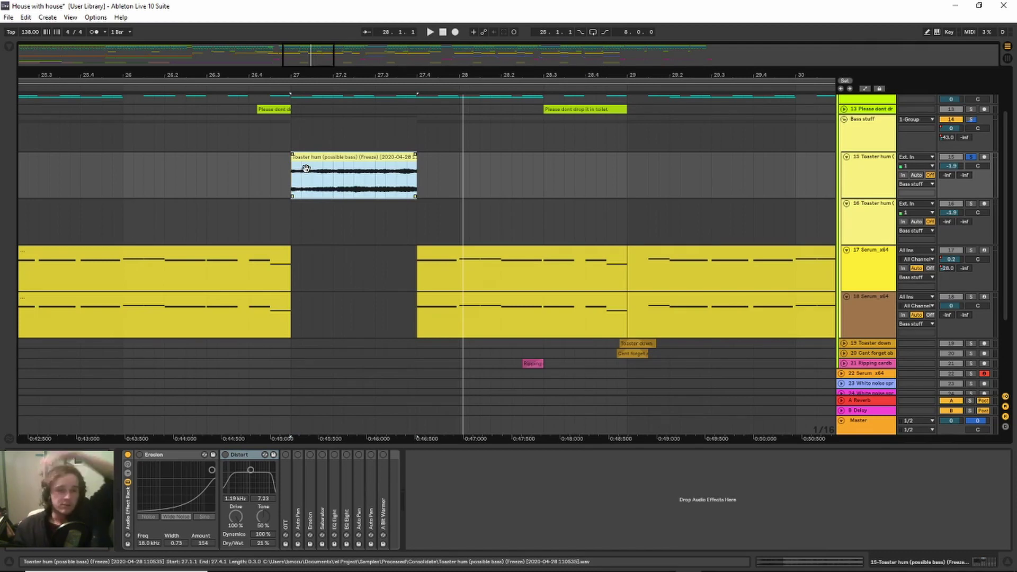
left_click(140, 456)
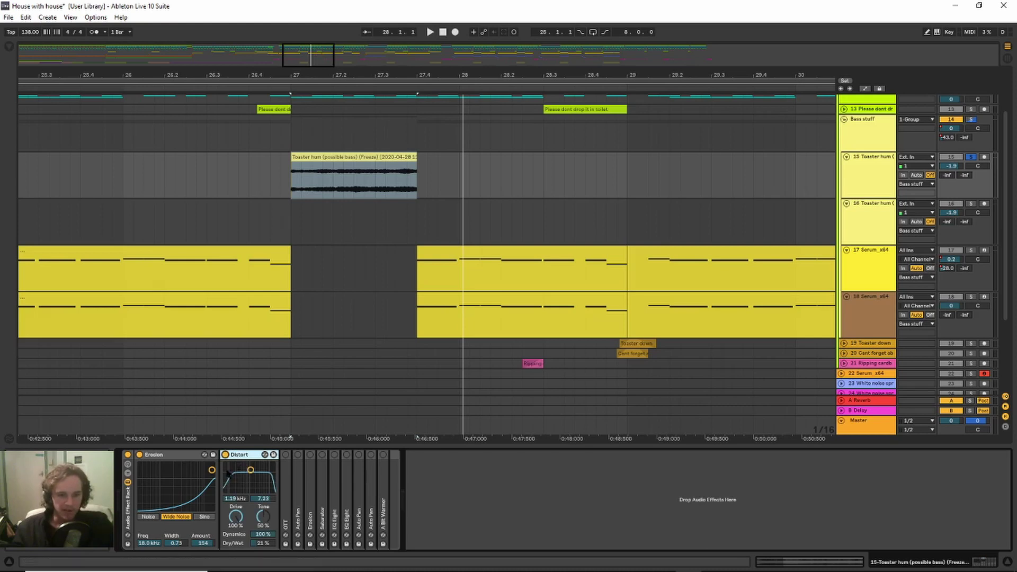
- Expand the OTT device, switch it on and play the Toaster hum clip through it
double_click(286, 459)
key("space")
key("space")
left_click(286, 454)
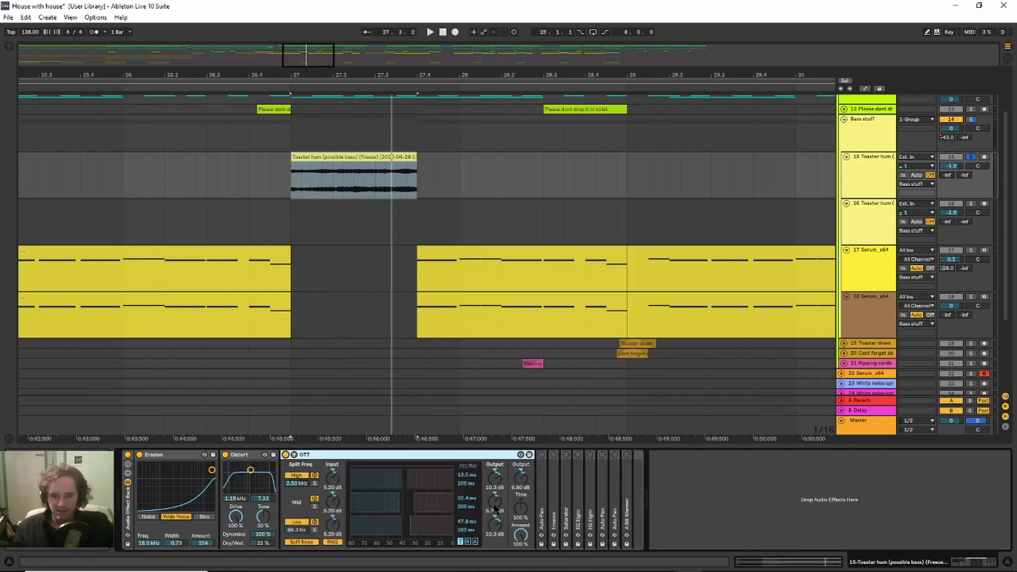
key("space")
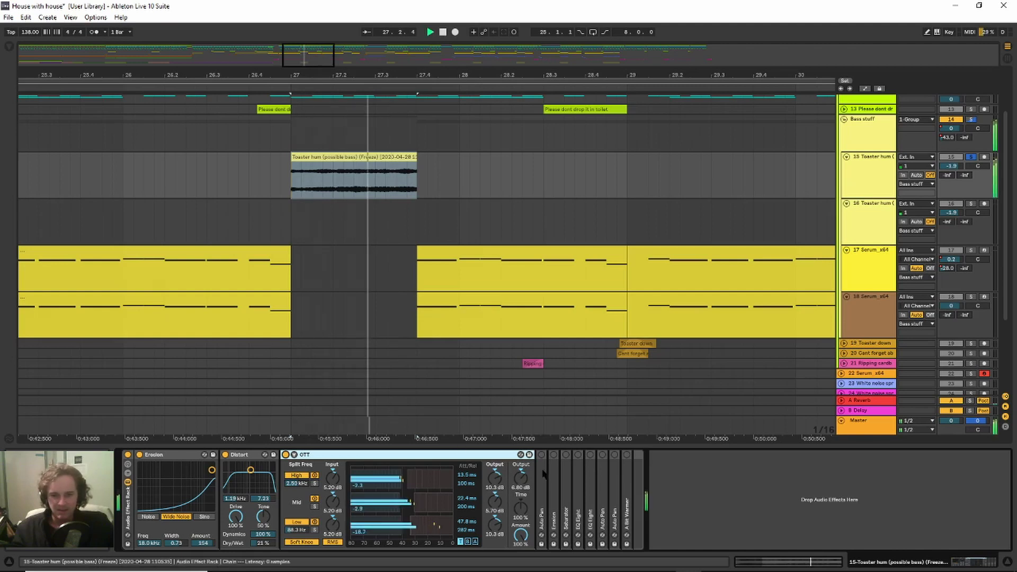
- Expand and switch on the first Auto Pan and the second Erosion while auditioning the Toaster hum clip
double_click(542, 455)
left_click(541, 455)
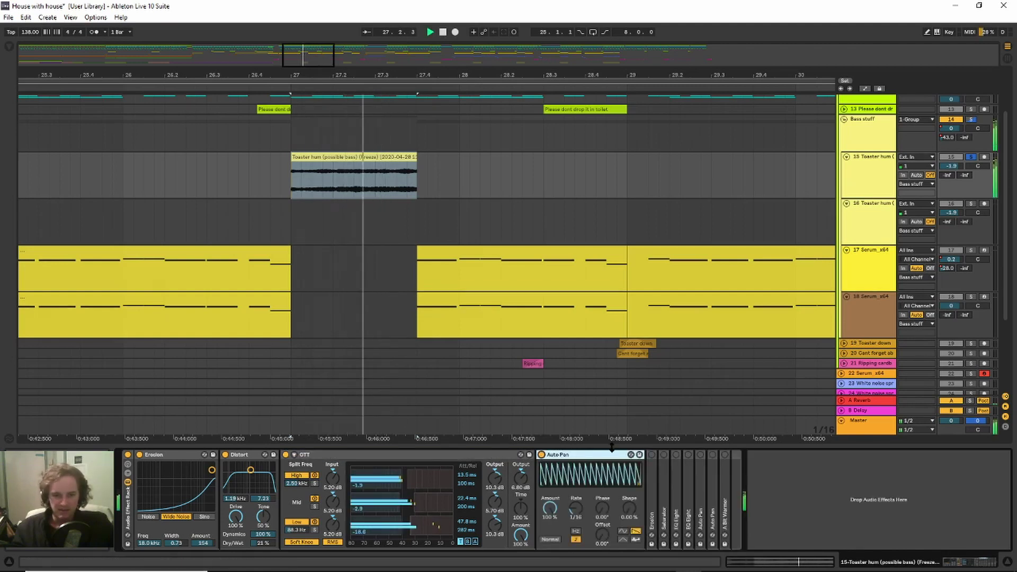
double_click(652, 455)
left_click(651, 455)
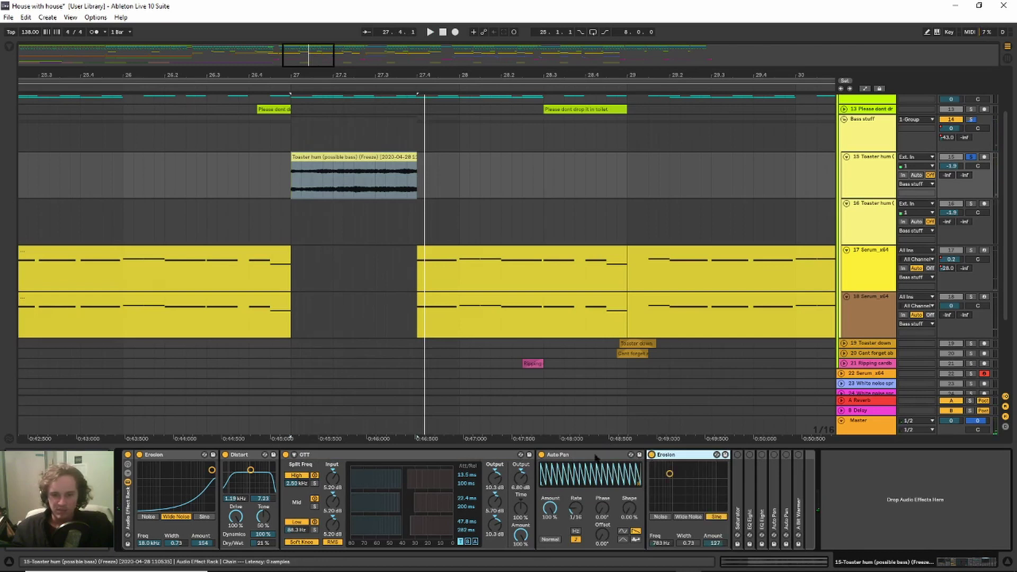
- Collapse both Erosion devices, Distort, OTT and the first Auto Pan in the Toaster hum rack
double_click(591, 456)
double_click(482, 457)
left_click(261, 456)
double_click(262, 457)
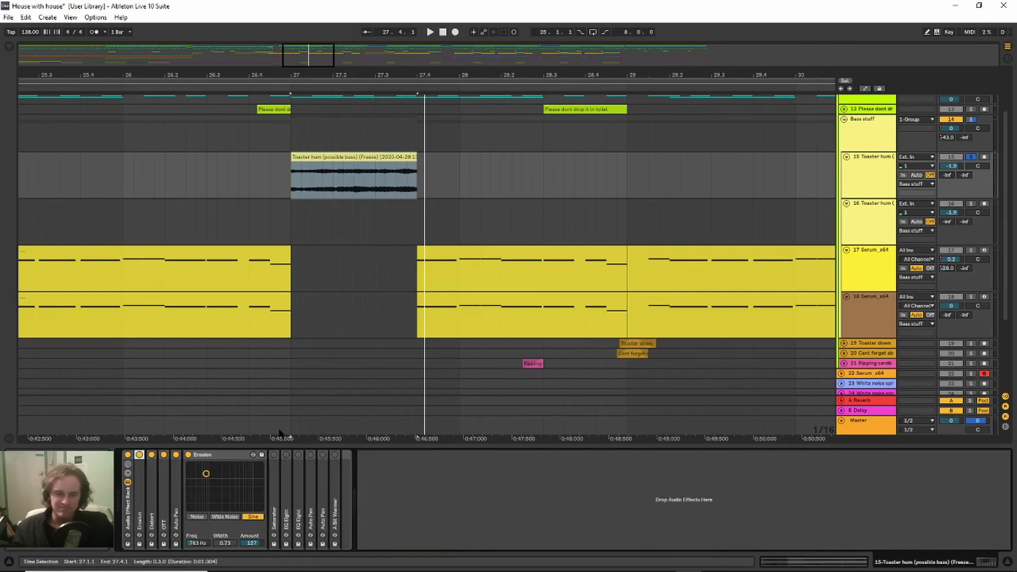
double_click(212, 455)
- Expand the Saturator, switch it on, audition the Toaster hum clip and collapse the device again
double_click(201, 456)
left_click(200, 455)
key("space")
key("space")
double_click(239, 457)
- Expand and switch on both EQ Eight devices, audition the Toaster hum clip through them and collapse both
double_click(211, 480)
left_click(213, 455)
key("space")
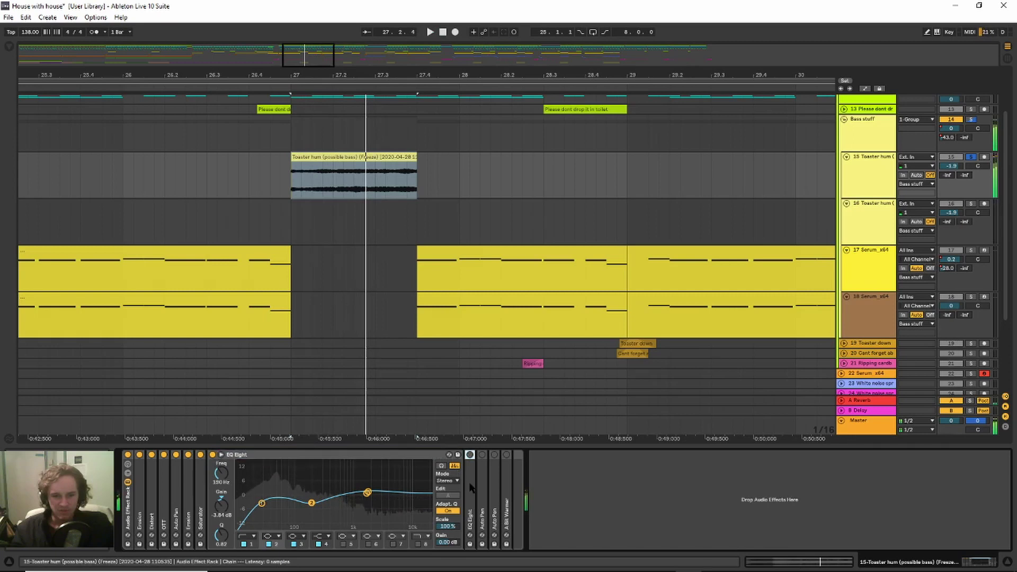
double_click(471, 463)
left_click(469, 455)
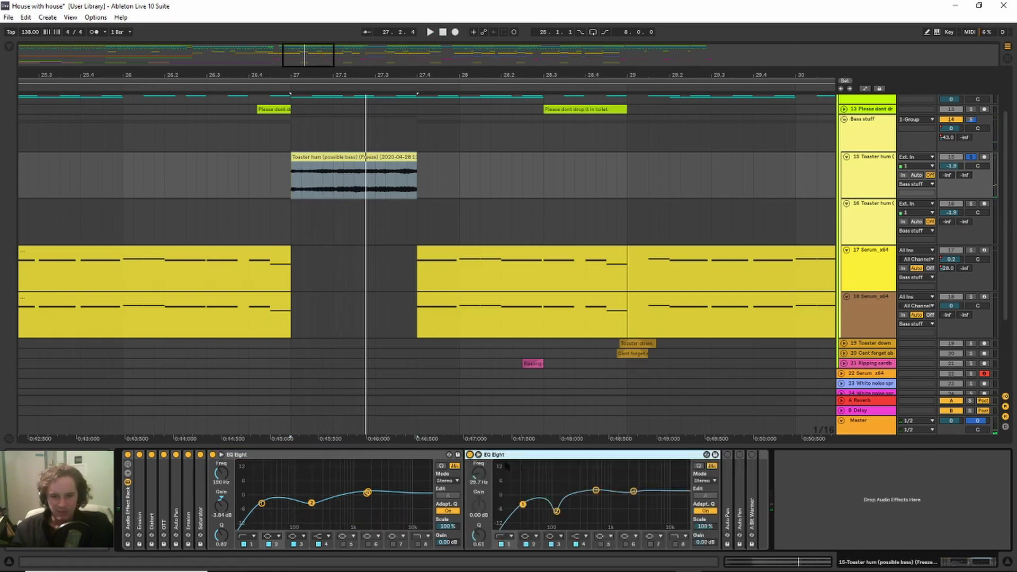
double_click(538, 458)
double_click(401, 459)
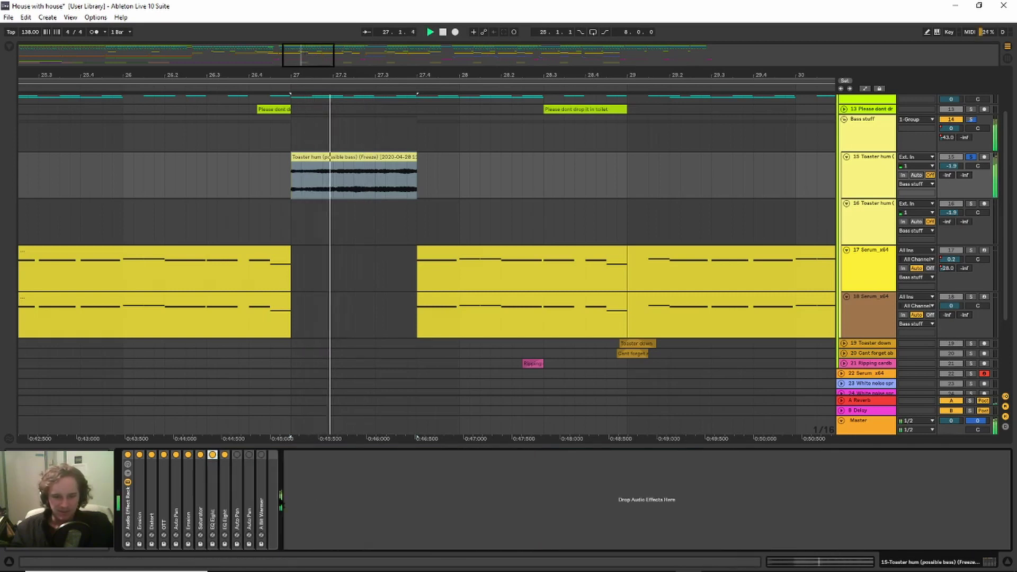
- Expand and switch on the Auto Pan after the EQs, then play the Toaster hum clip at bar 39
double_click(236, 463)
left_click(236, 454)
key("space")
left_click_drag(487, 77, 416, 51)
left_click_drag(523, 69, 531, 24)
left_click(719, 157)
key("space")
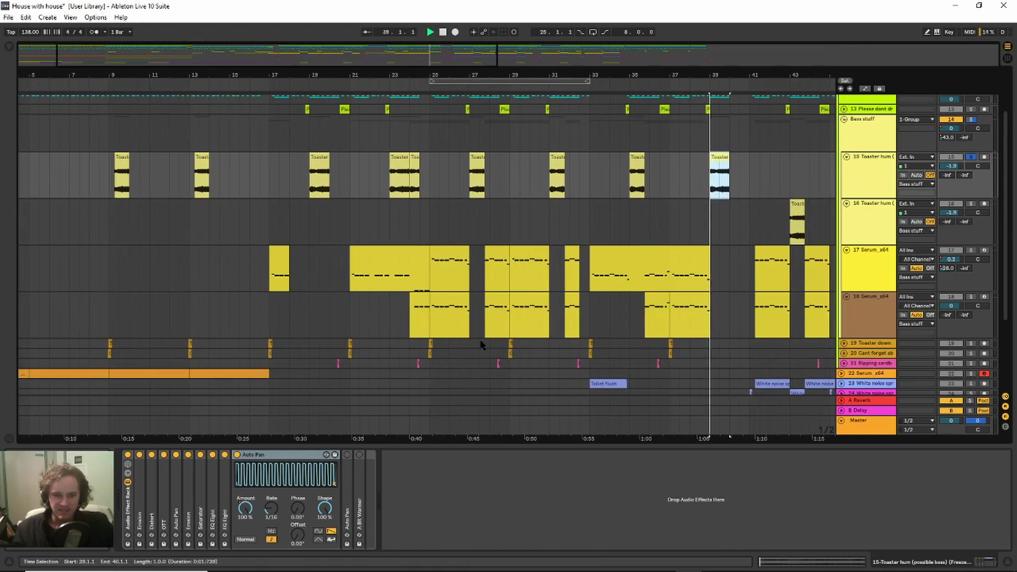
- Stop playback, then expand and switch on the last Auto Pan in the Toaster hum rack
key("space")
double_click(350, 468)
key("0")
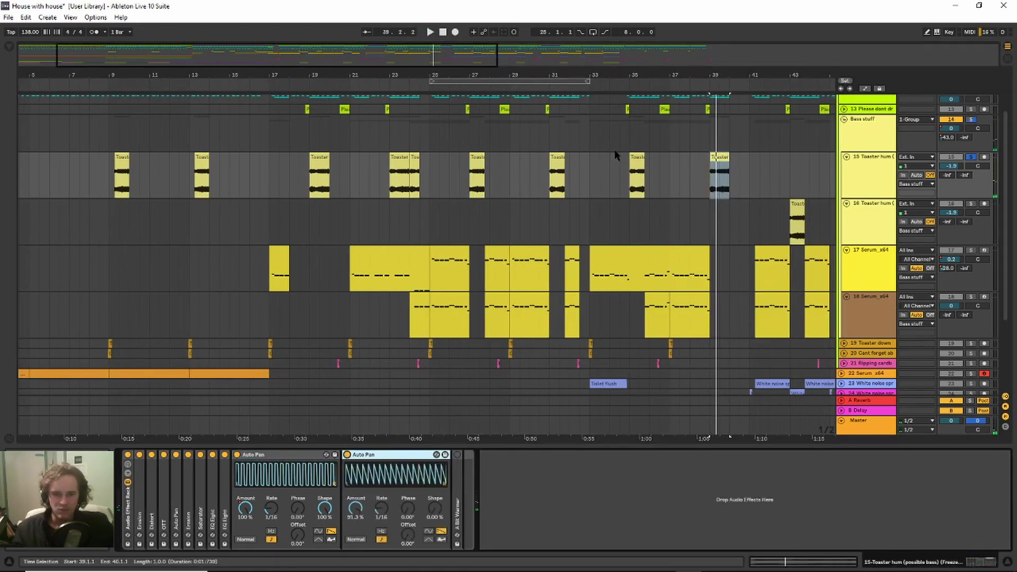
- Select the Toaster hum clip at bar 35, switch on the A Bit Warmer saturator and collapse the expanded devices
left_click(637, 175)
double_click(457, 461)
left_click(456, 454)
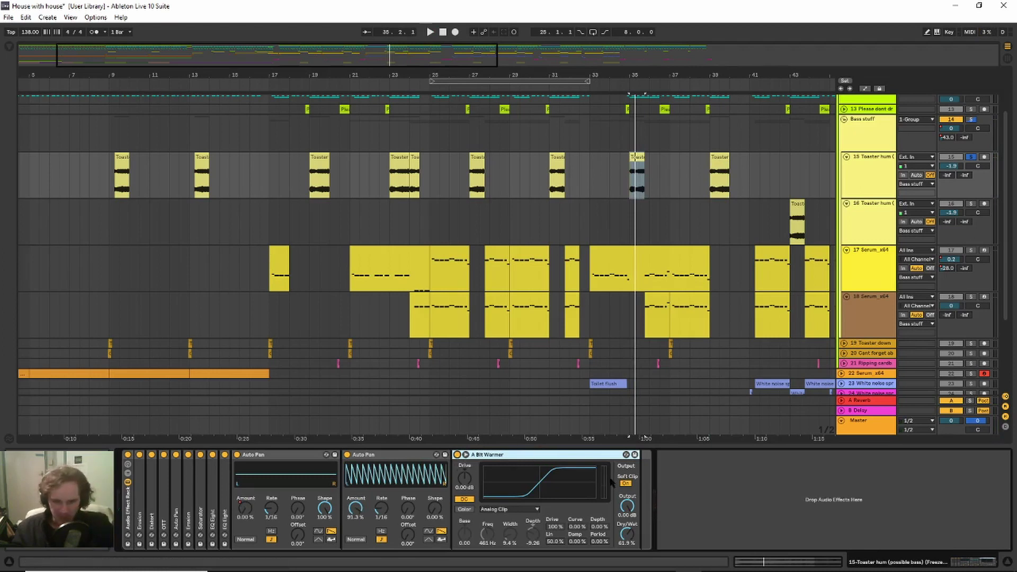
double_click(559, 456)
left_click(388, 456)
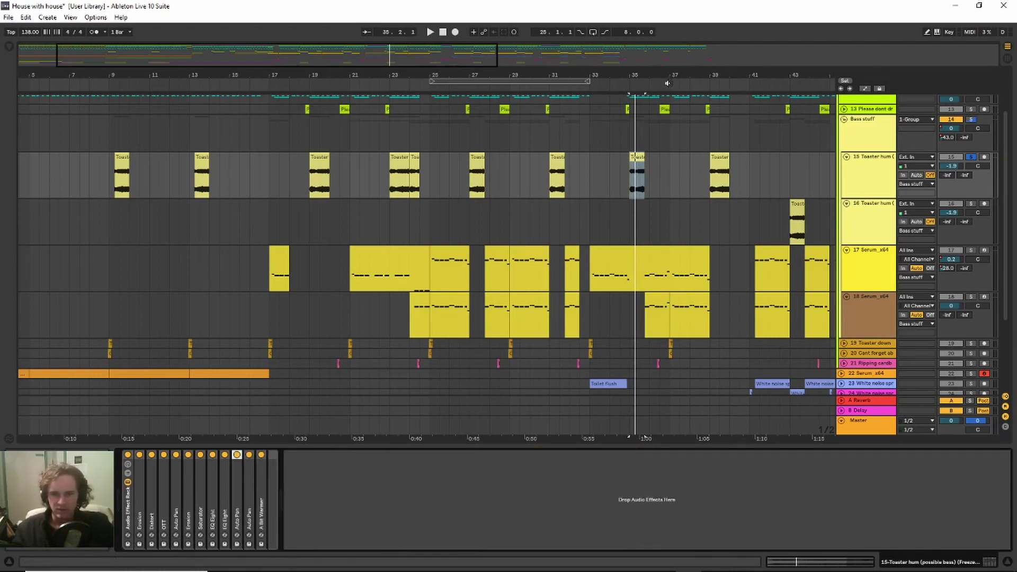
- Solo the 16 Toaster hum track, play its clip at bar 43 and show its effects chain
left_click_drag(666, 80, 636, 37)
left_click(970, 204)
left_click(400, 204)
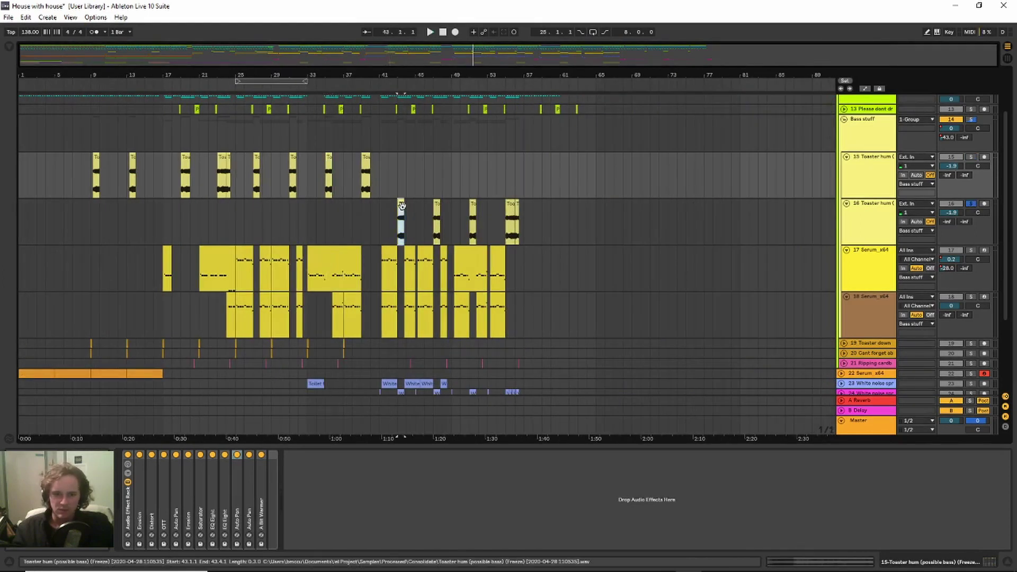
key("space")
left_click(860, 216)
key("space")
left_click(314, 489)
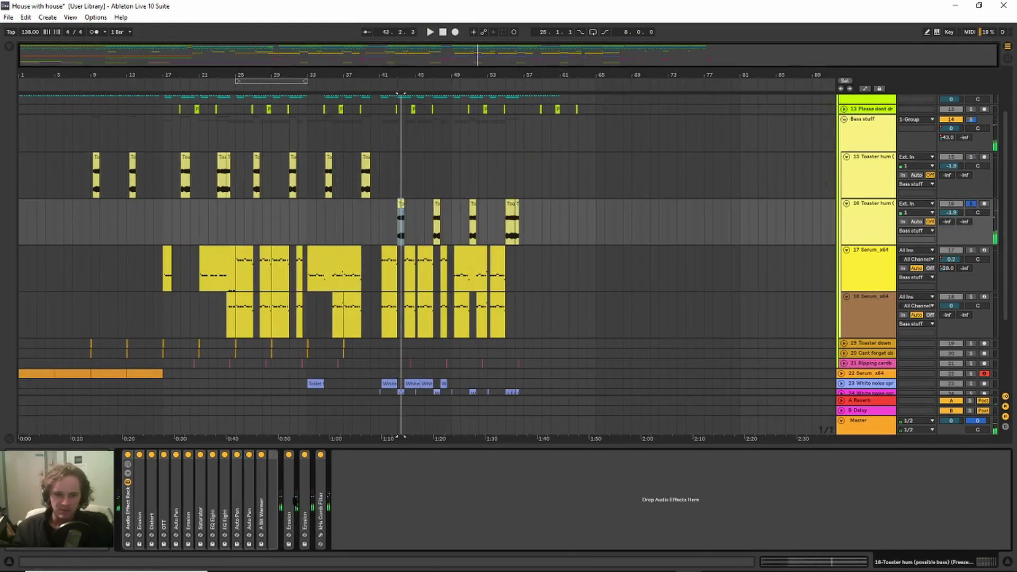
- Expand both Erosions and the kHs Comb Filter on 16 Toaster hum, and view the Comb Filter's plugin window before closing it
double_click(292, 501)
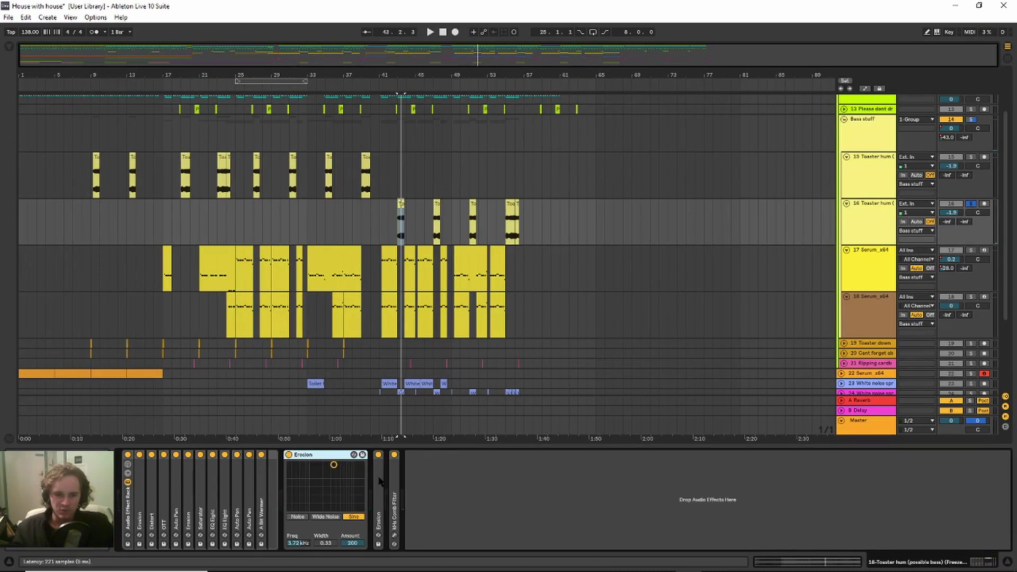
double_click(380, 482)
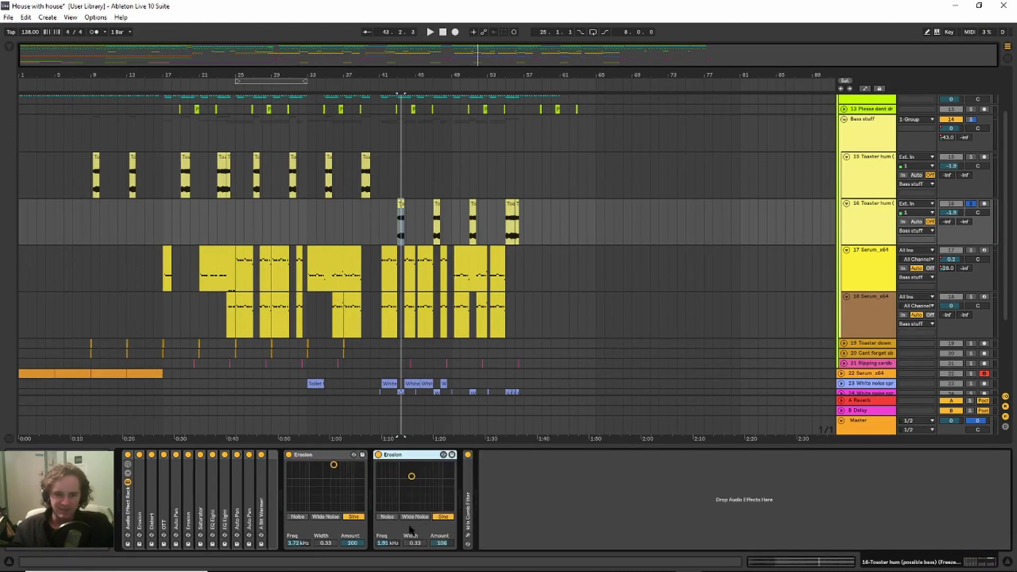
double_click(471, 517)
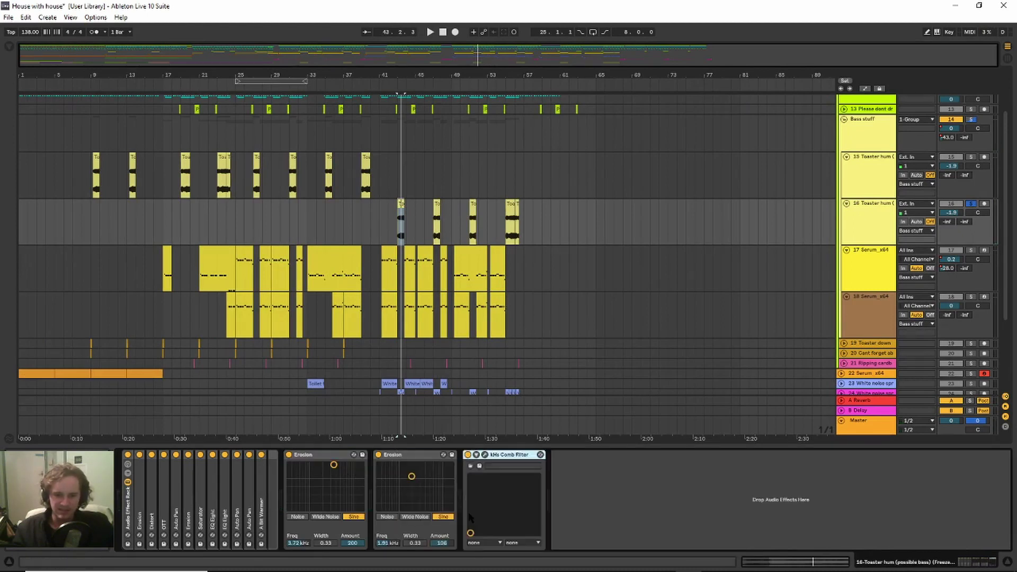
left_click(485, 454)
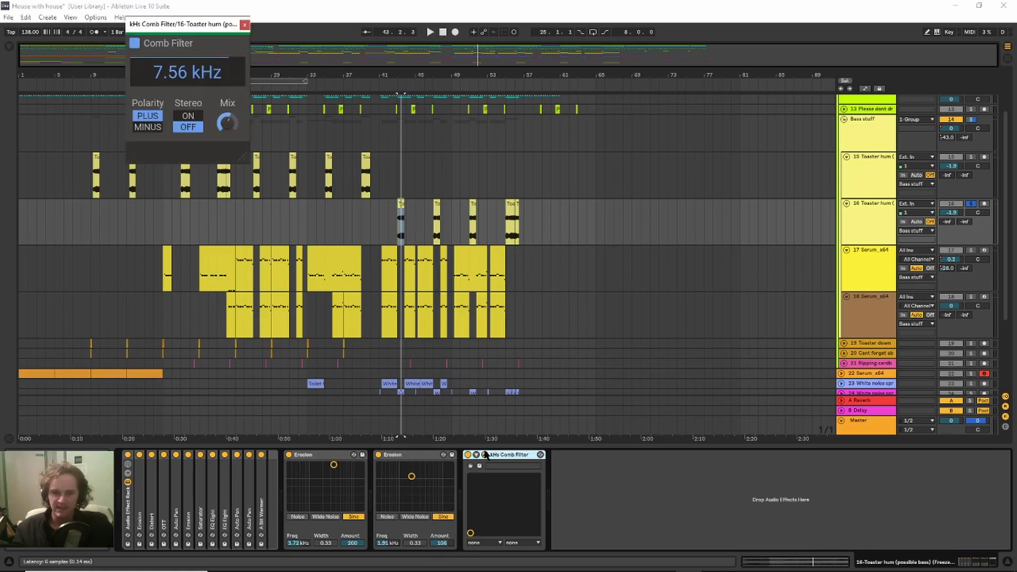
left_click(245, 25)
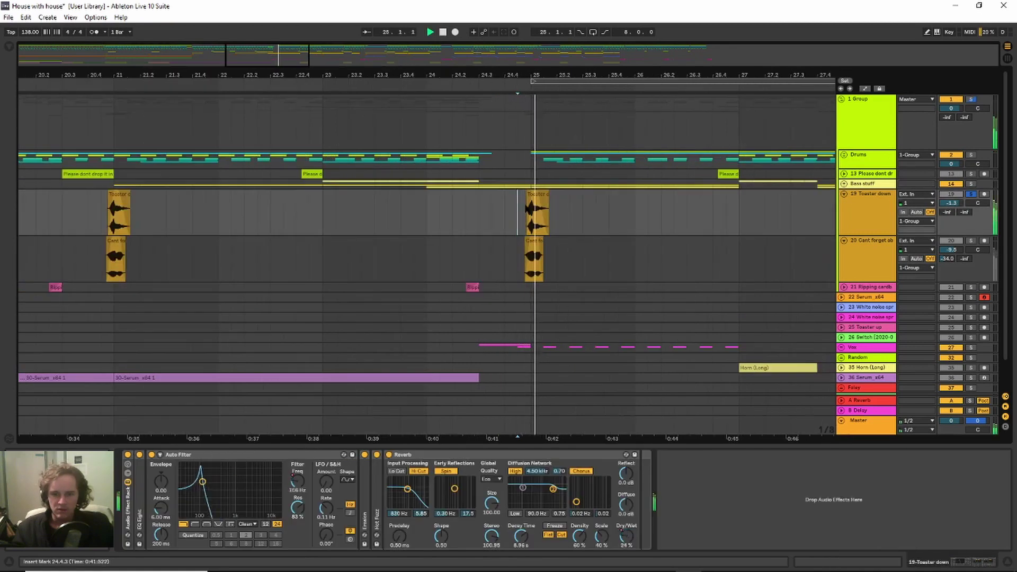
- Solo the 20 Cant forget about the white noise track, play its clip at bar 25 and return the solo to 19 Toaster down
key("space")
left_click(970, 241)
key("space")
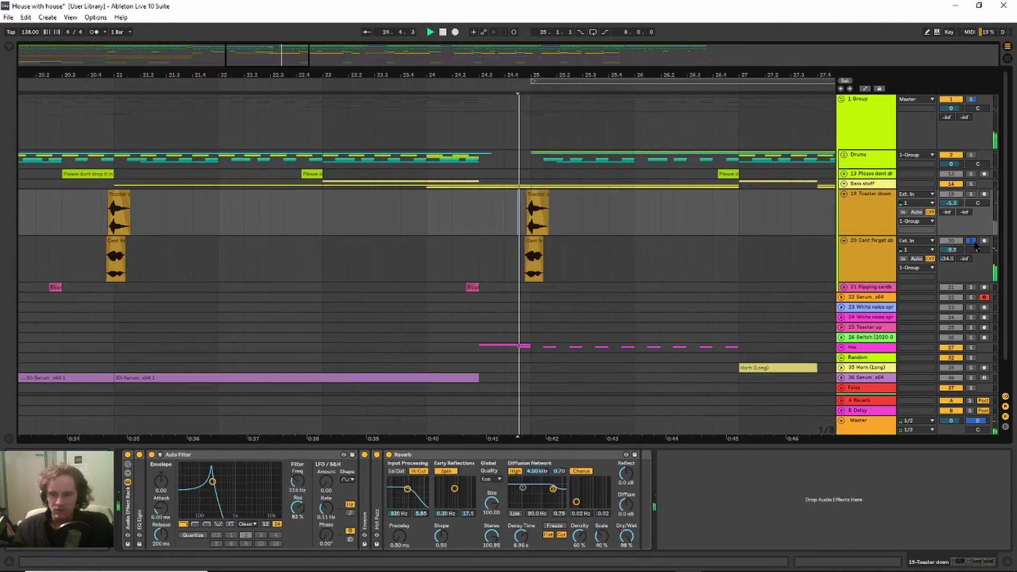
key("space")
left_click(881, 218)
left_click(971, 194)
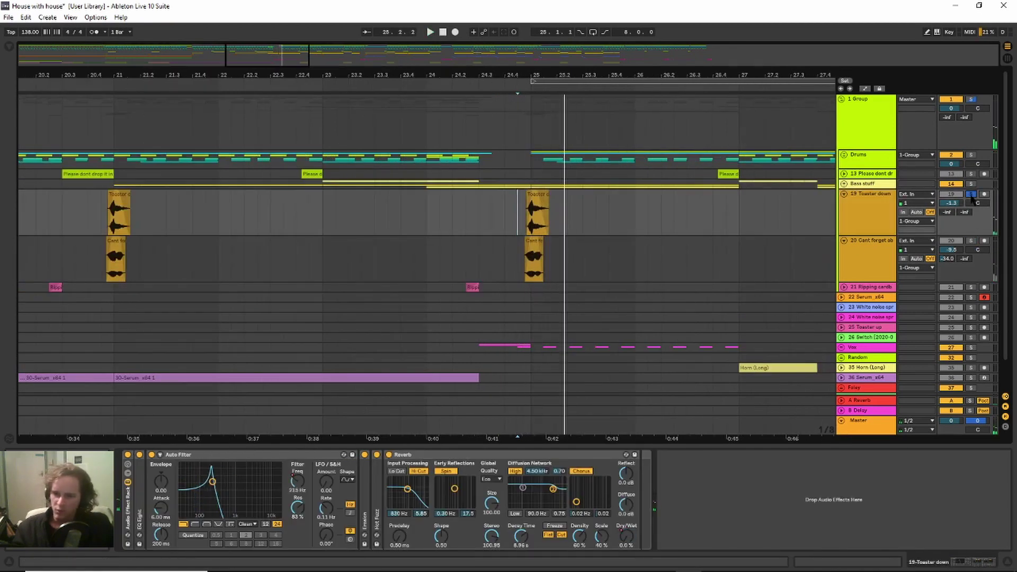
- Point out the layered clips at bar 25 by soloing track 20 and switching the solo back to 19 Toaster down
left_click_drag(500, 71, 436, 101)
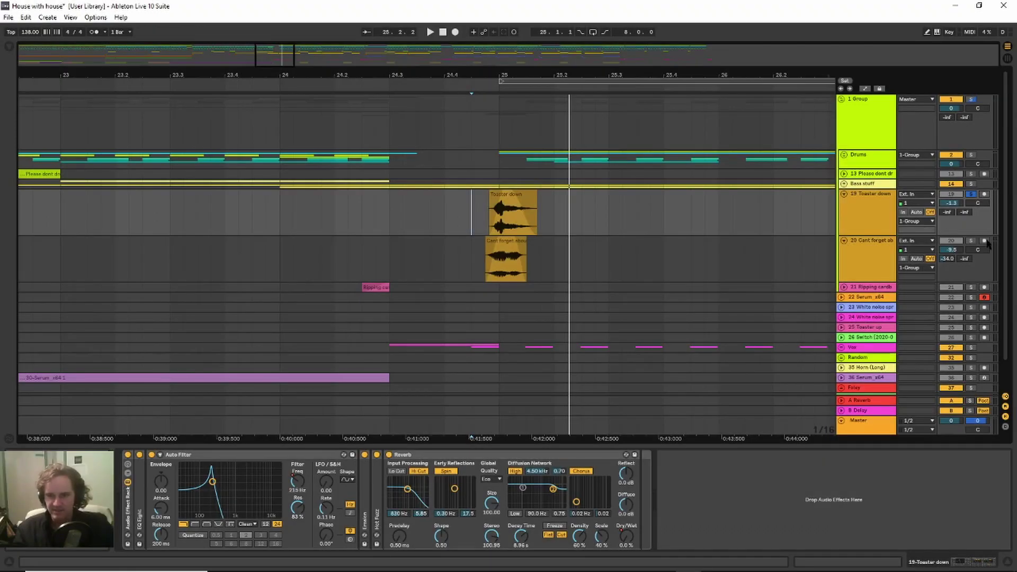
left_click(971, 240)
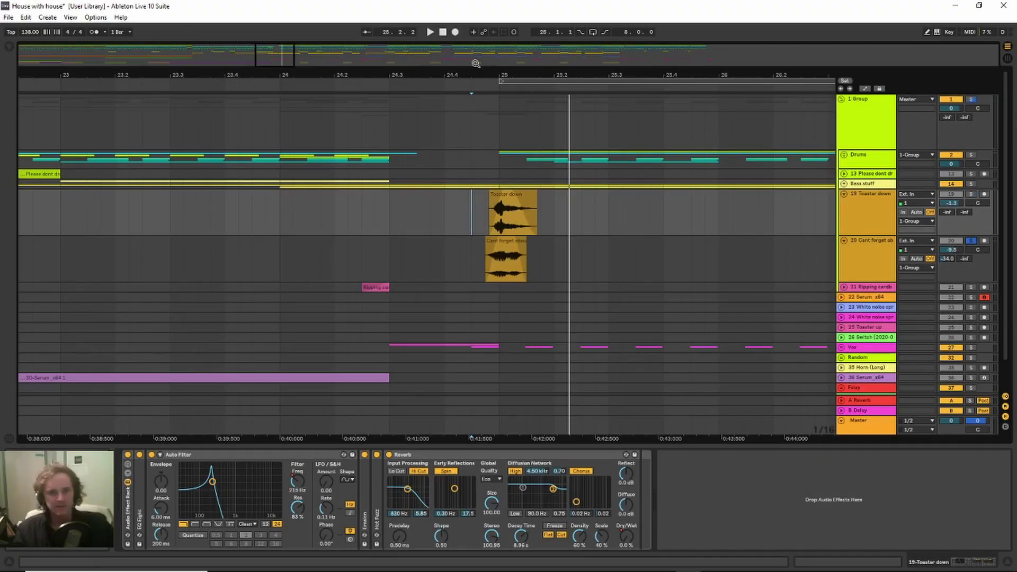
left_click_drag(476, 71, 477, 59)
left_click(971, 193)
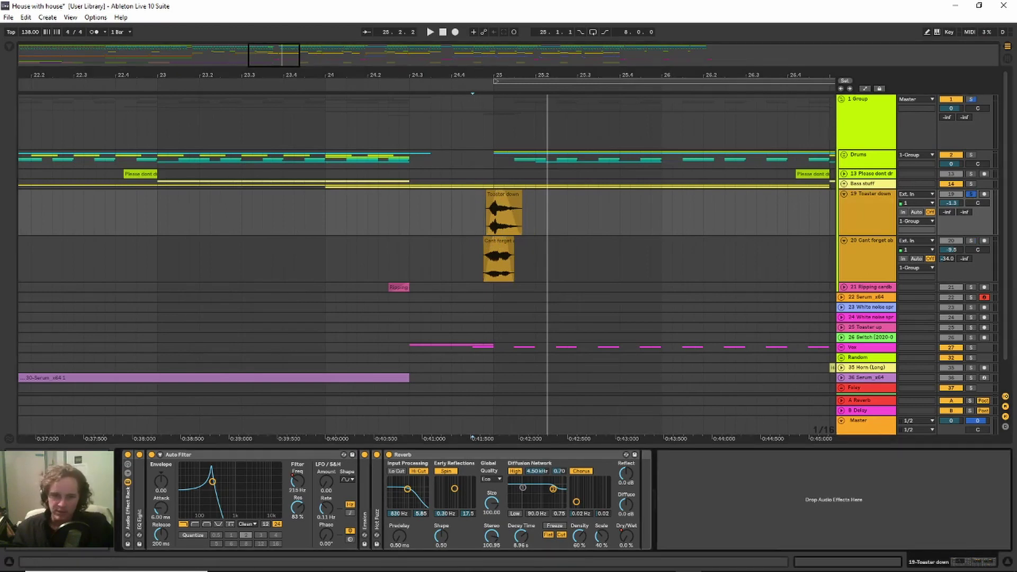
- Examine the EQ Eight on the 19 Toaster down track, collapse it and play the clip from 24.4.3
left_click_drag(481, 74, 480, 85)
double_click(141, 501)
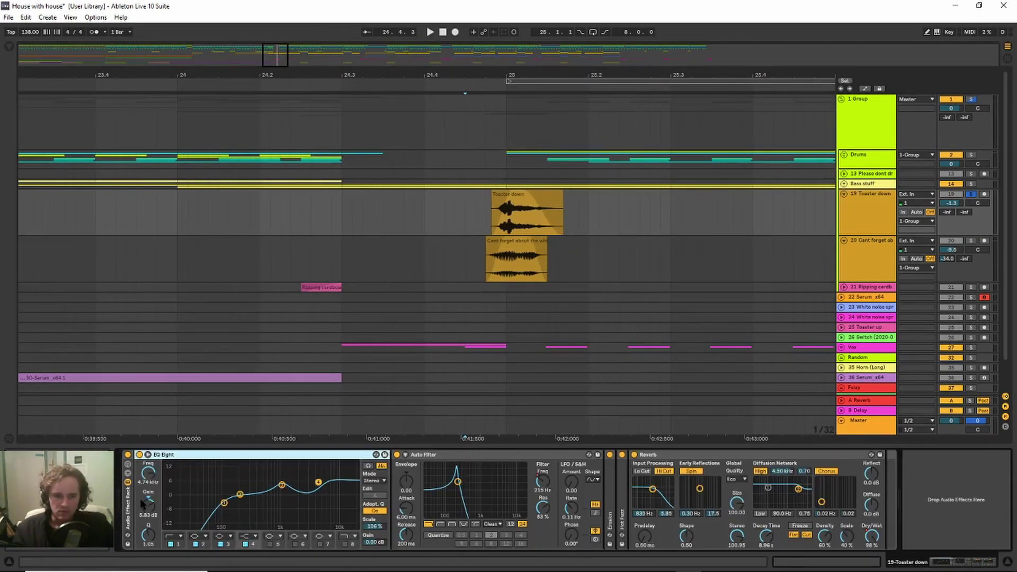
double_click(212, 454)
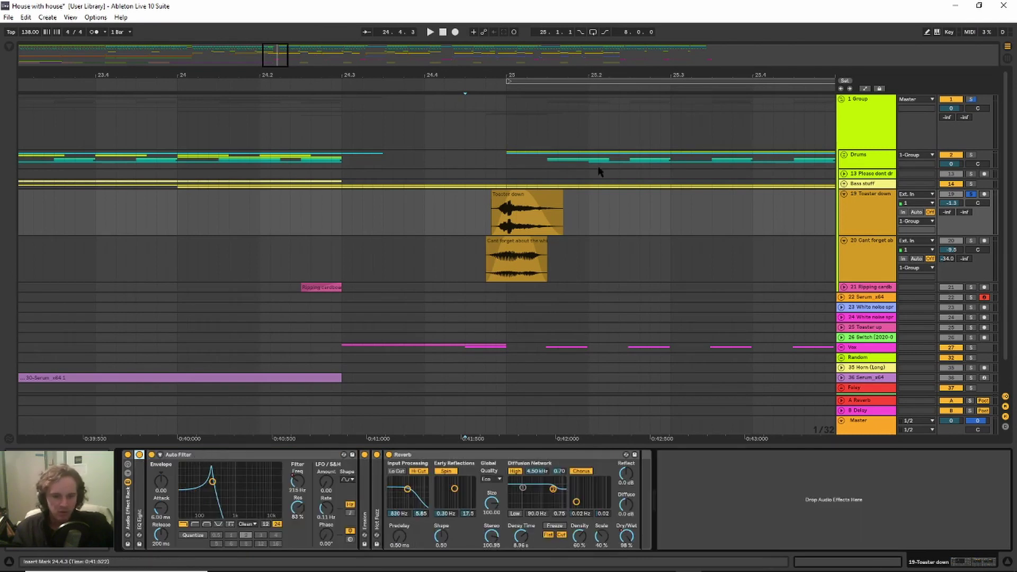
key("space")
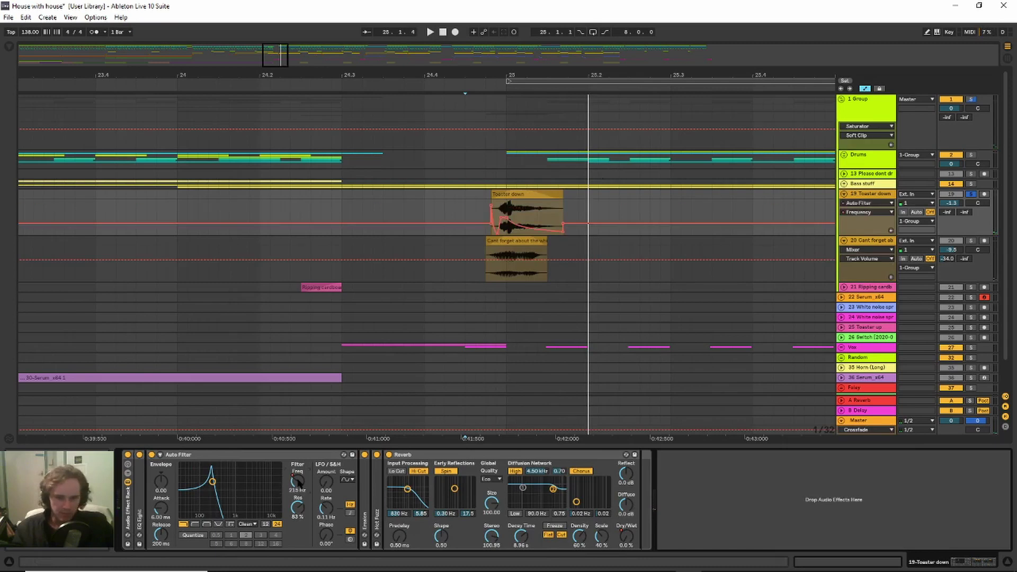
- Show the automation lanes and inspect the Auto Filter Frequency curve over the Toaster down clip
key("a")
left_click_drag(512, 75, 512, 298)
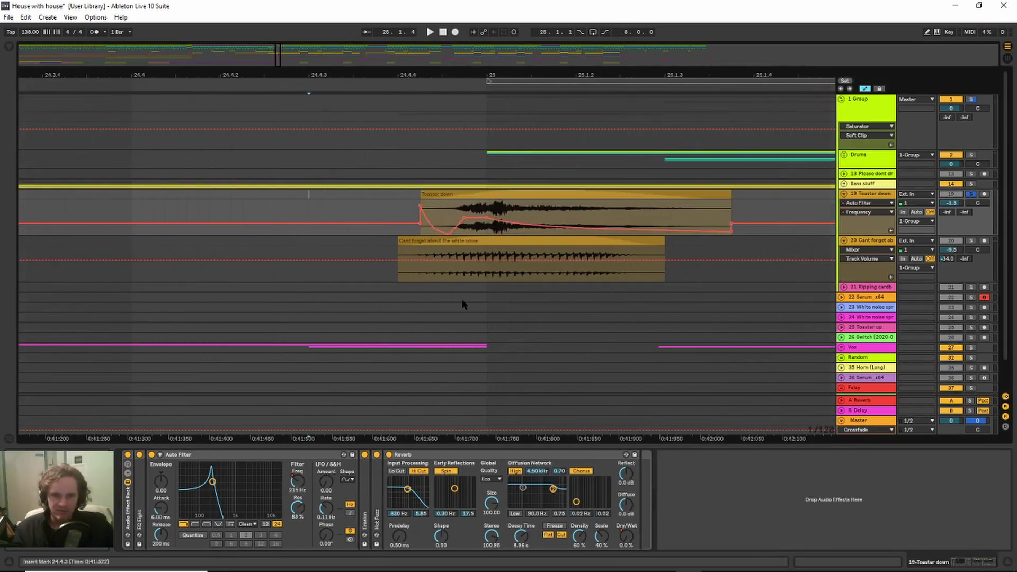
key("minus")
key("minus")
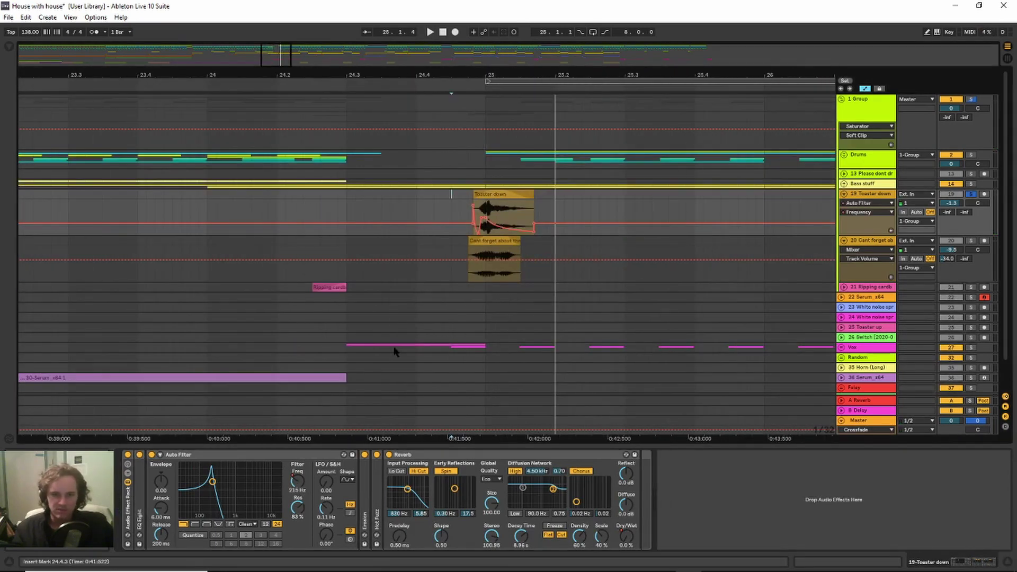
- Collapse the Auto Filter and examine the Erosion and Hot Fuzz devices on Toaster down while playing the clip
left_click(159, 455)
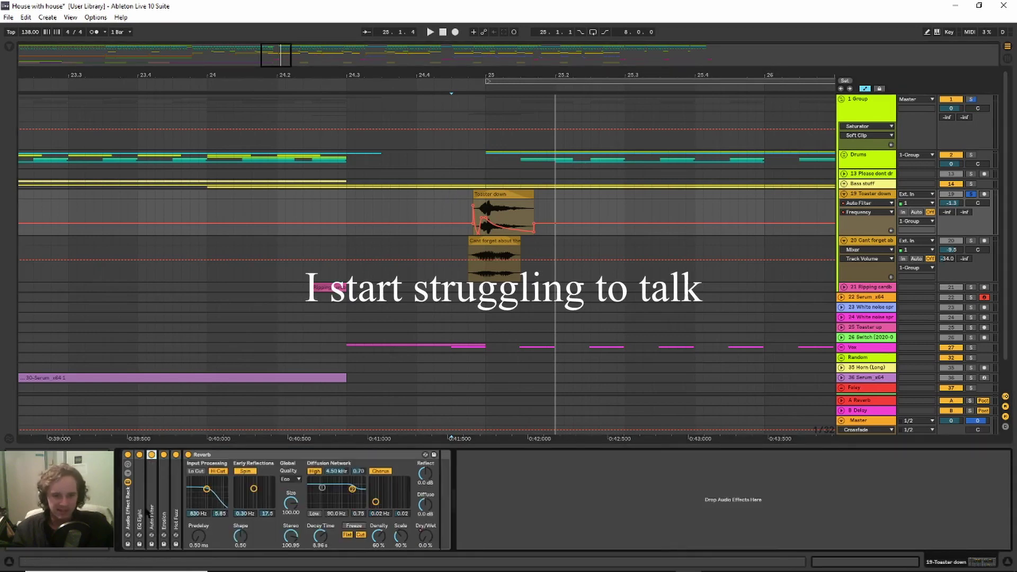
double_click(160, 500)
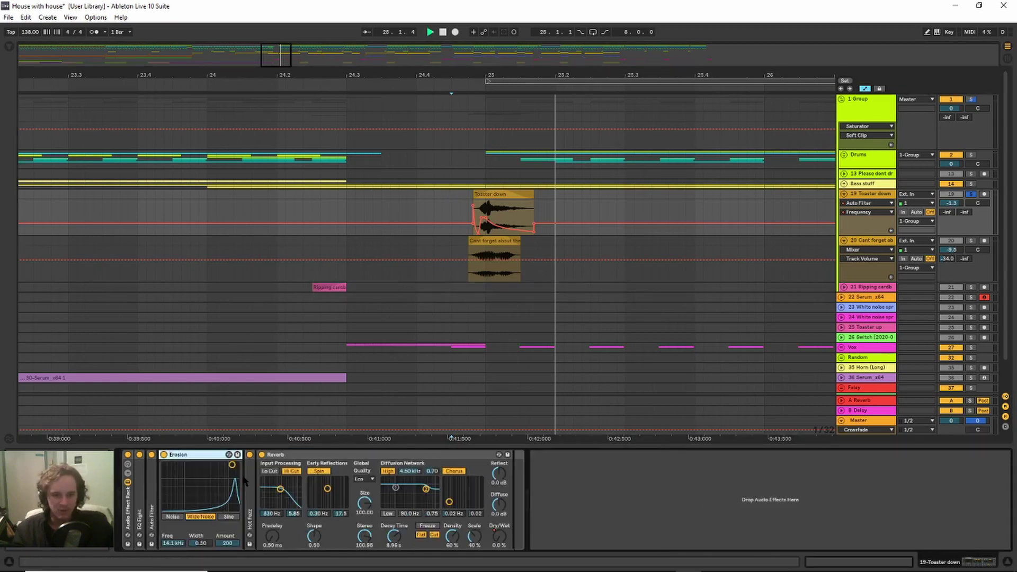
key("space")
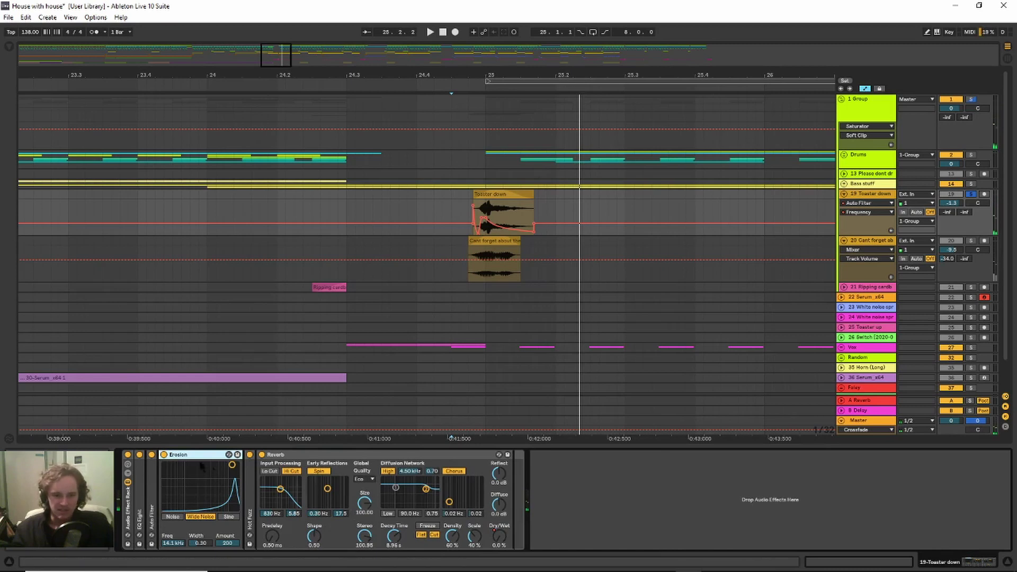
double_click(208, 454)
double_click(177, 459)
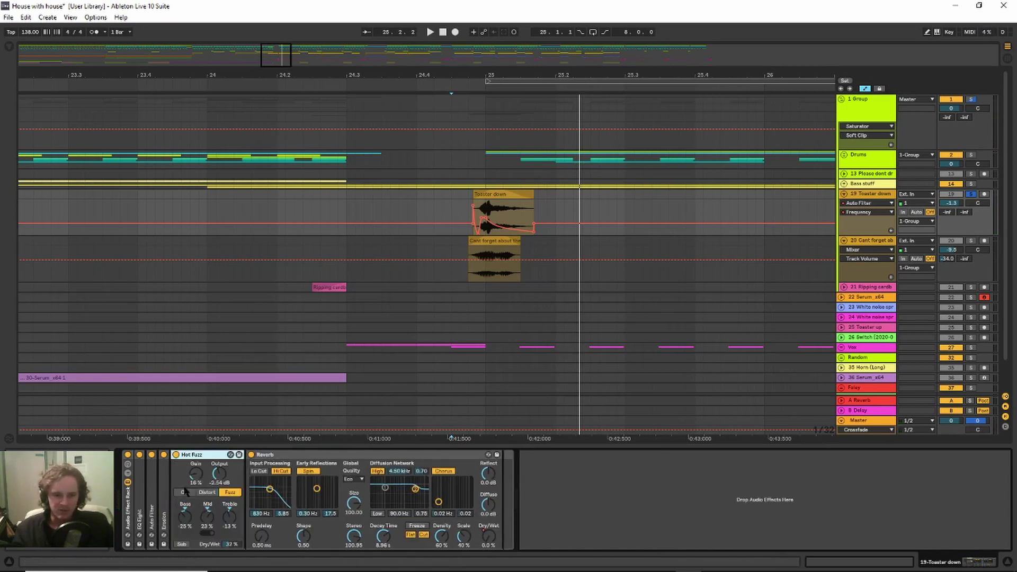
key("space")
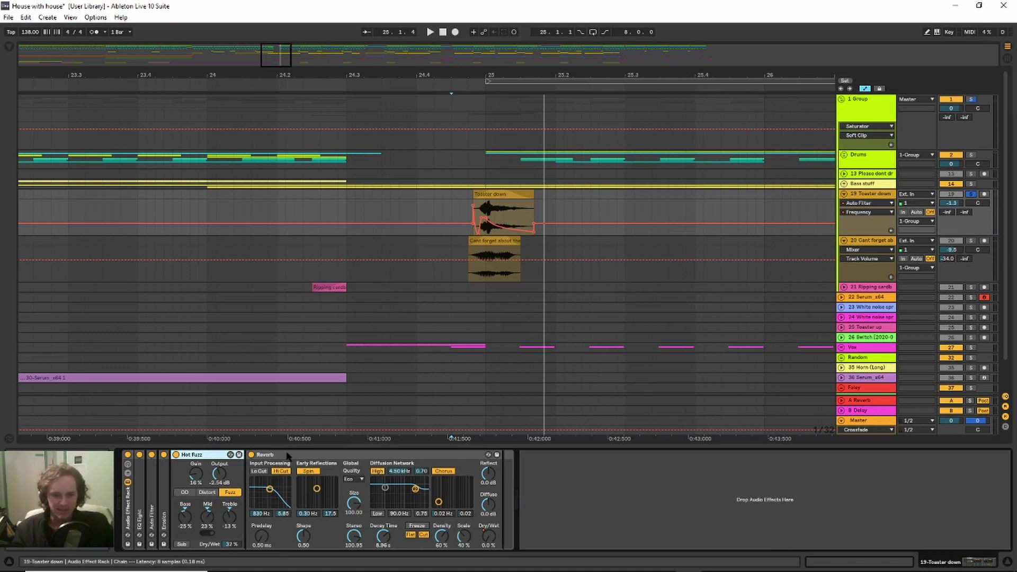
- Show Toaster down's Reverb Dry/Wet automation, lower the breakpoint at the clip's start to the minimum and play the clip
left_click(487, 536)
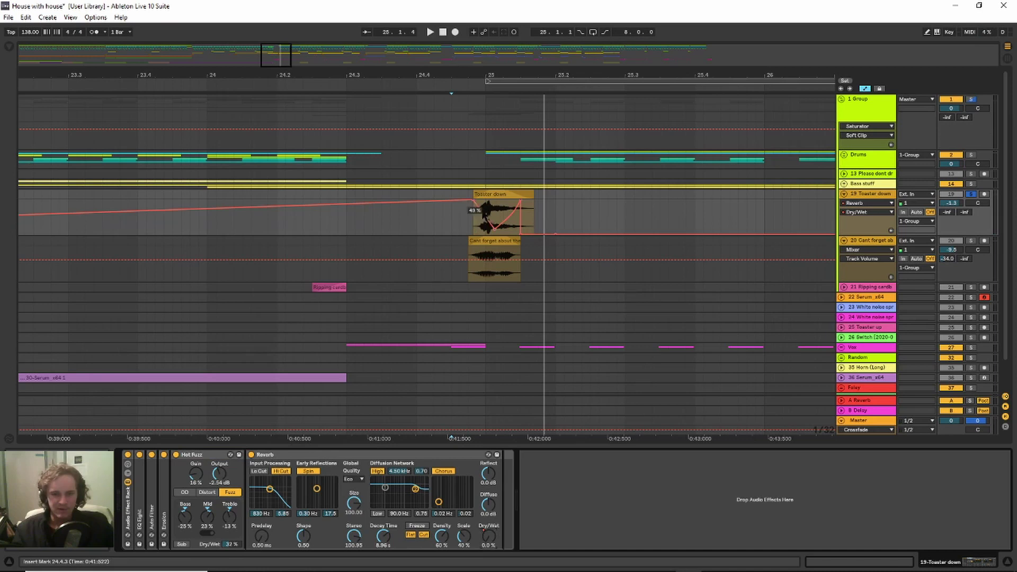
left_click_drag(471, 200, 472, 234)
left_click(475, 215)
key("space")
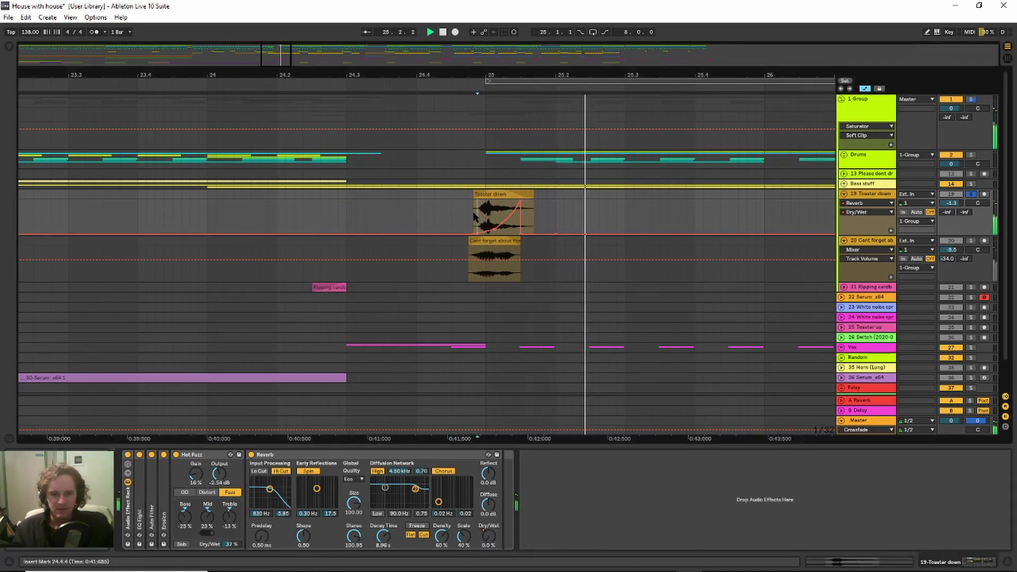
left_click(452, 217)
key("space")
key("space")
key("space")
- Solo the 20 Cant forget about the white noise track and examine its EQ Eight, Auto Filter and Erosion
left_click(971, 241)
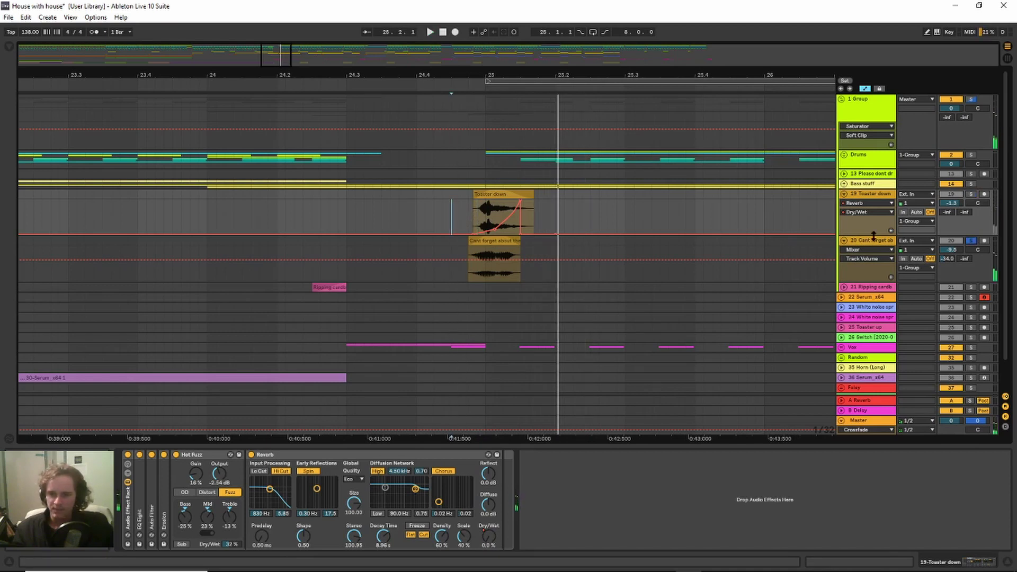
left_click(873, 241)
double_click(137, 513)
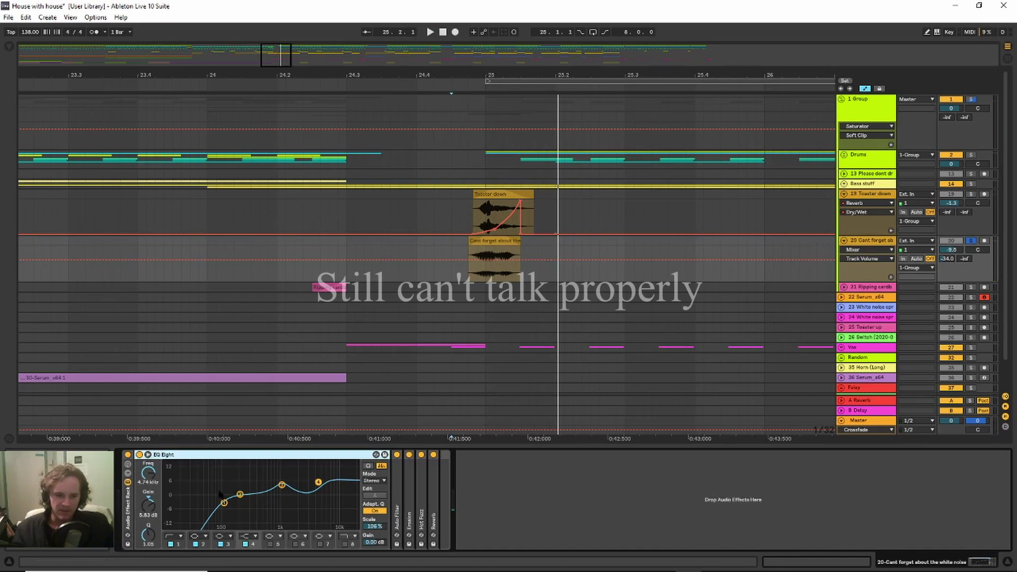
double_click(202, 455)
double_click(153, 494)
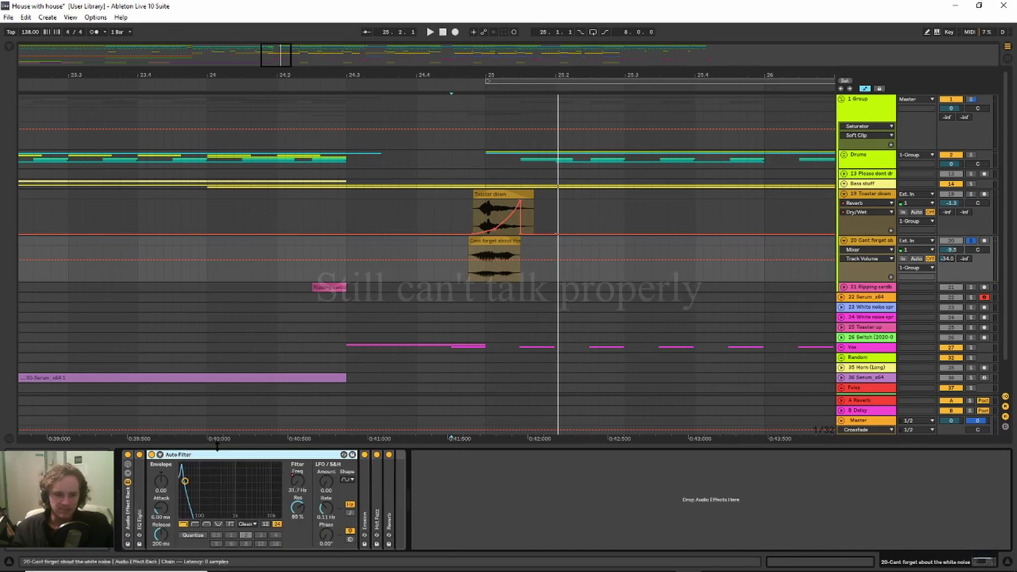
double_click(364, 499)
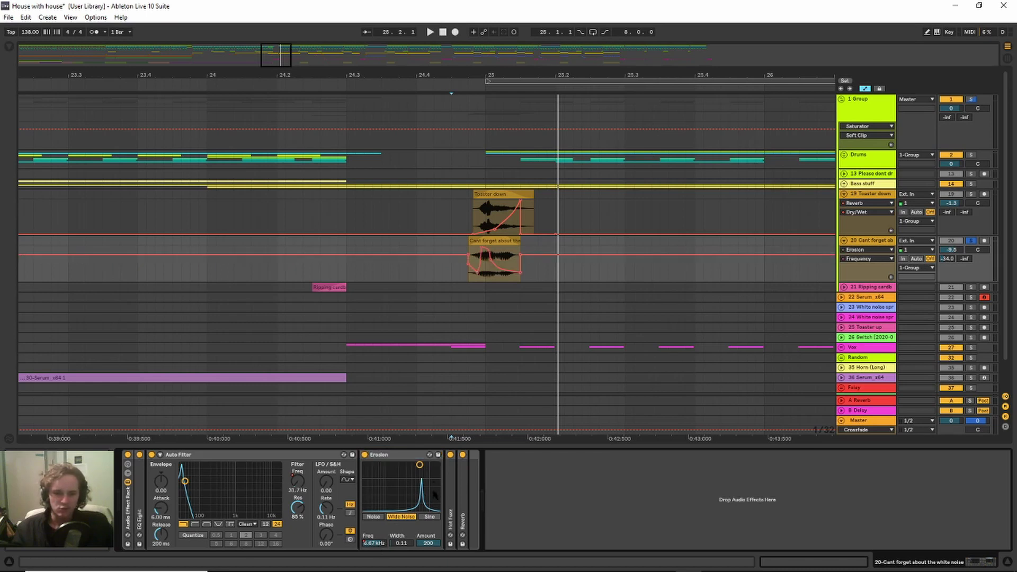
- Show the Auto Filter Frequency automation on track 20, and collapse its Auto Filter and Erosion
left_click(298, 480)
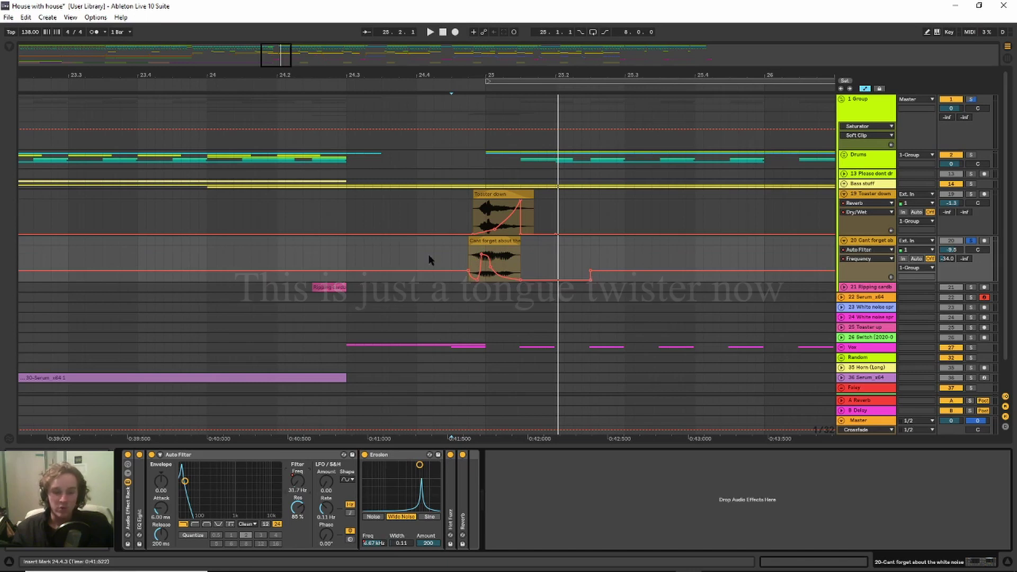
double_click(175, 455)
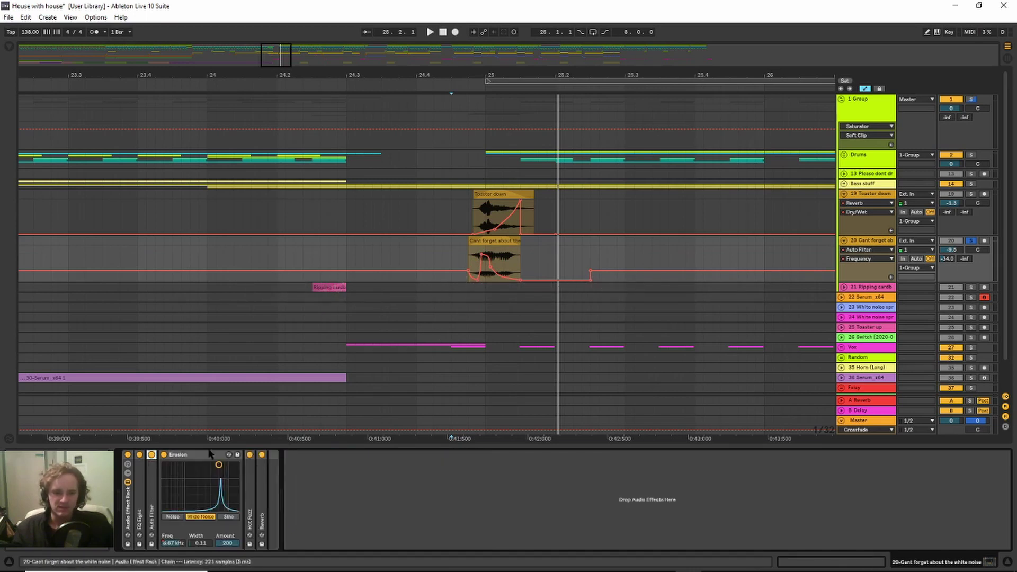
double_click(212, 454)
- Play the white noise clip from 24.4.3 together with the soloed Toaster down track, and clear the solo
key("space")
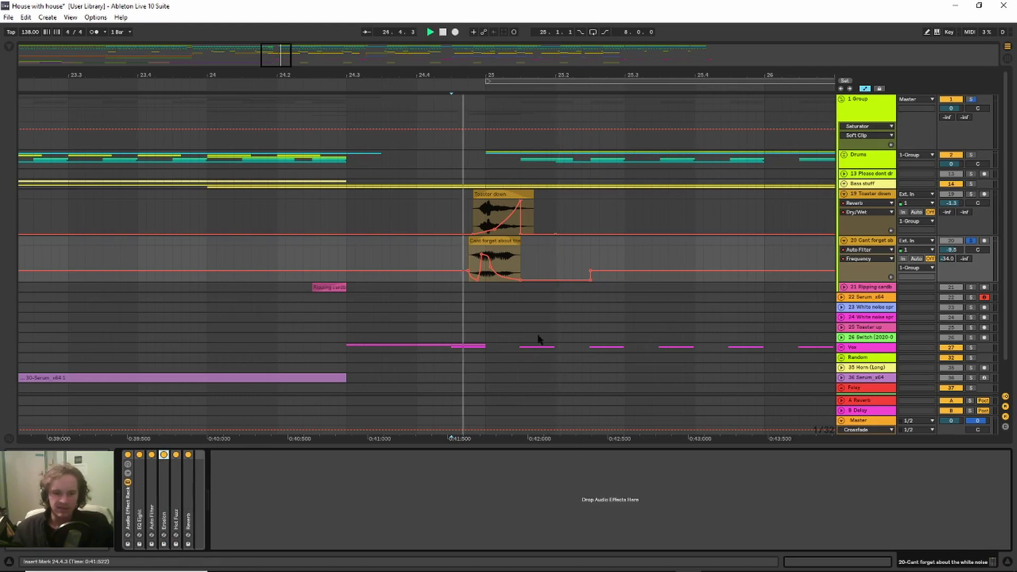
left_click(973, 195)
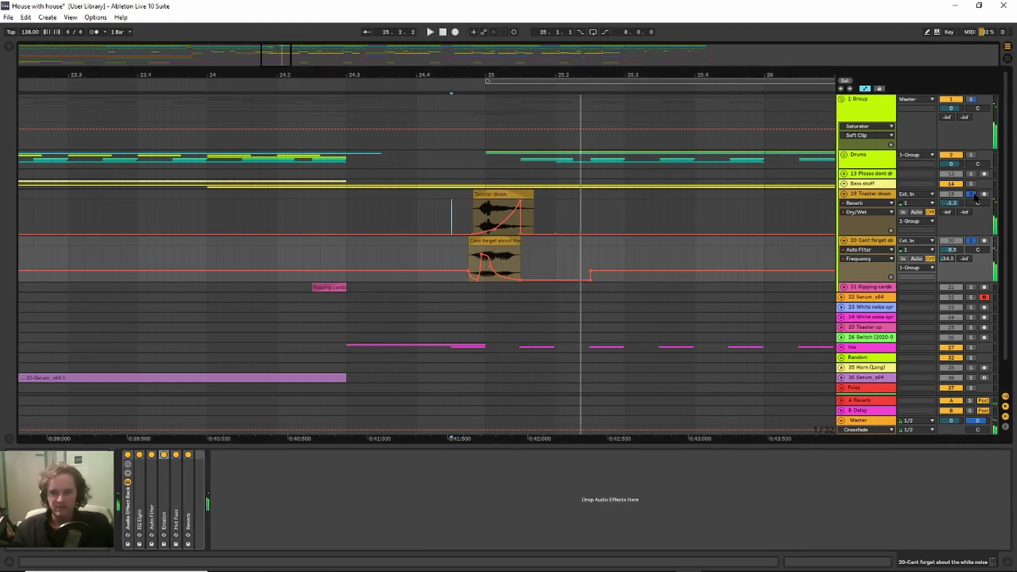
left_click(972, 195)
key("space")
- Fold the 19 Toaster down and 20 Cant forget about the white noise tracks
left_click_drag(589, 75, 589, 49)
left_click(844, 193)
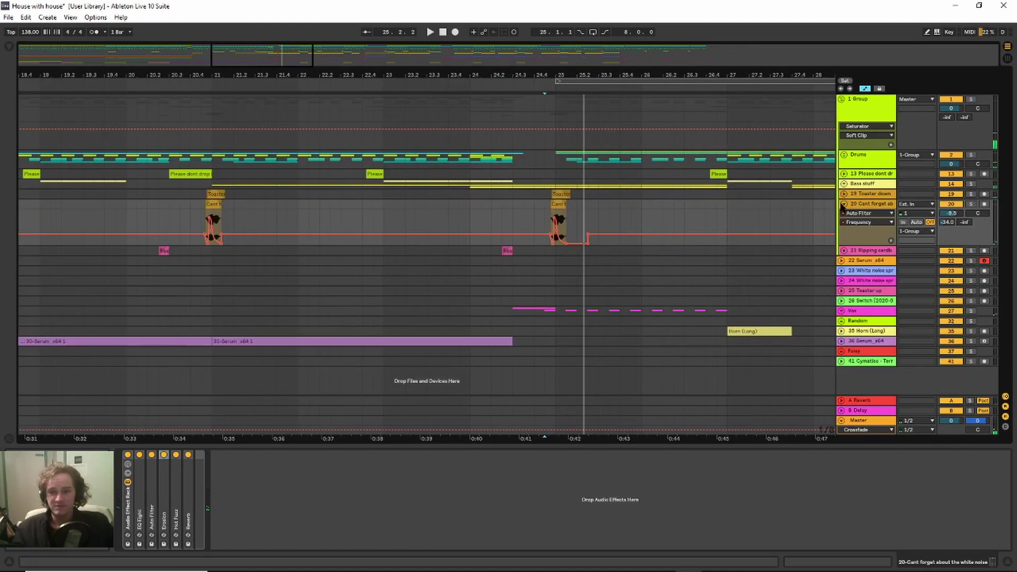
left_click(844, 204)
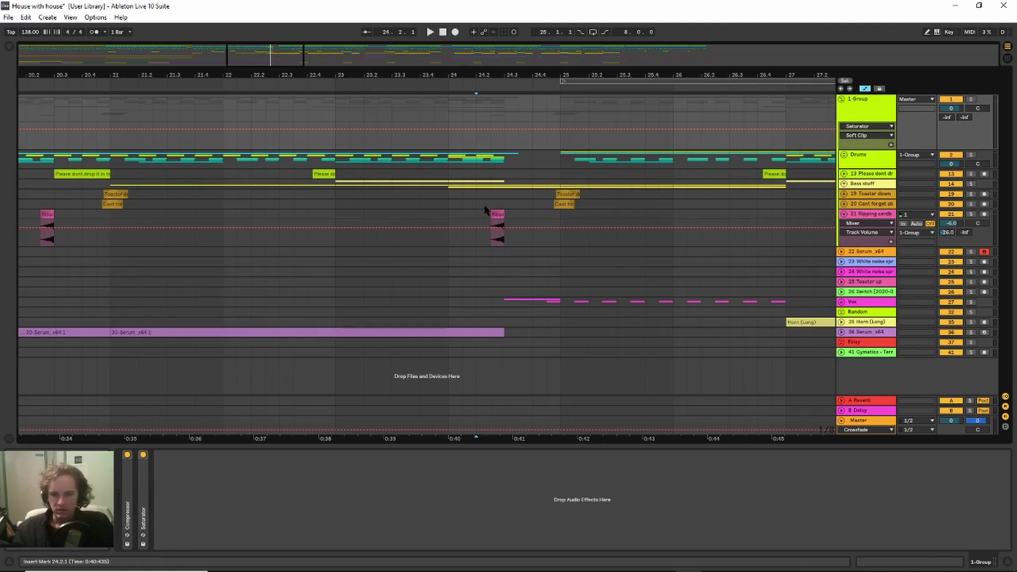
- Play the soloed 22 Serum_x64 track at bar 9, examine Serum's oscillator A and B wavetables and close the plugin window
left_click_drag(469, 75, 260, 39)
left_click_drag(601, 74, 428, 133)
key("space")
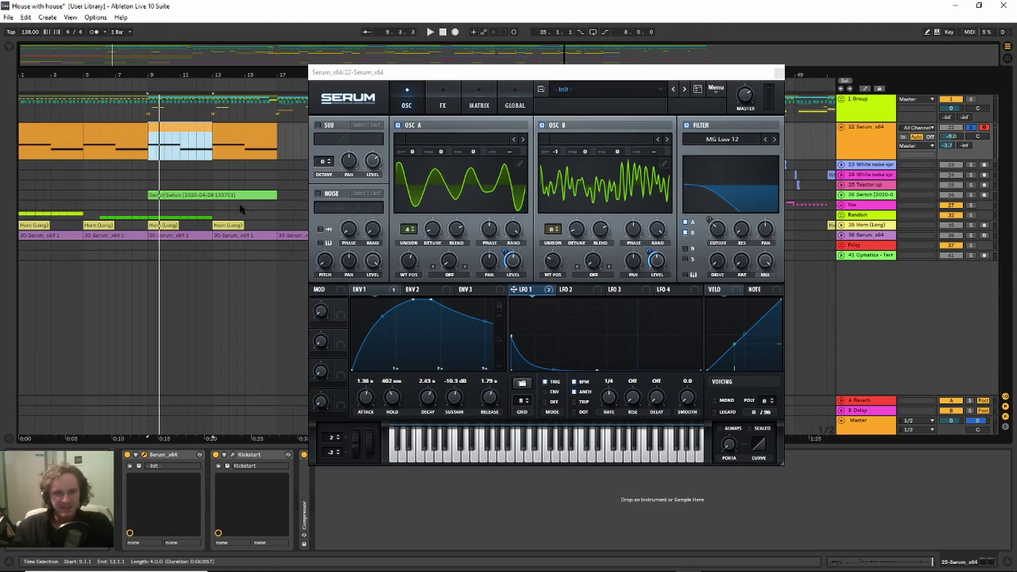
left_click(450, 184)
left_click(630, 185)
left_click(613, 186)
left_click(466, 195)
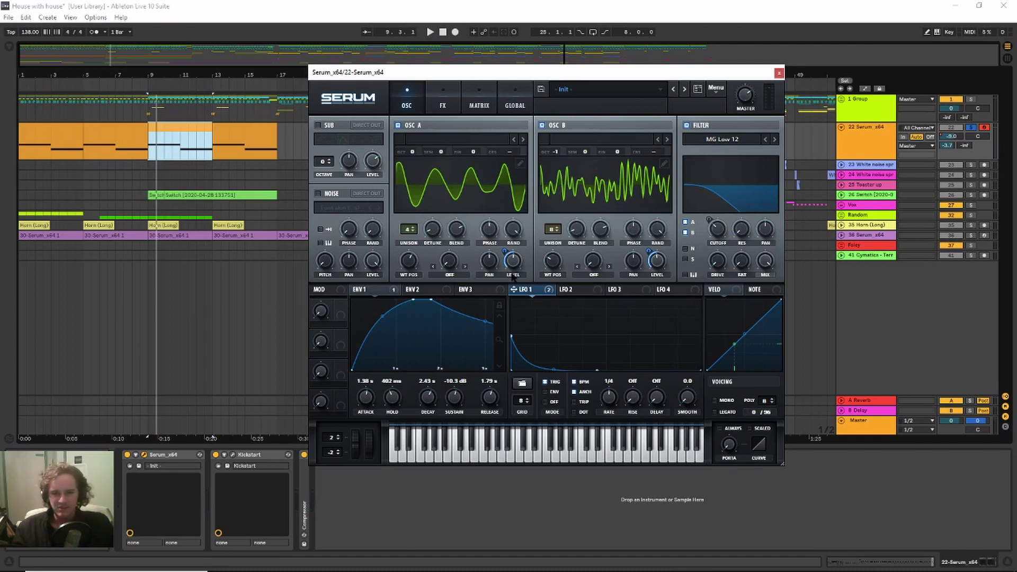
left_click(779, 72)
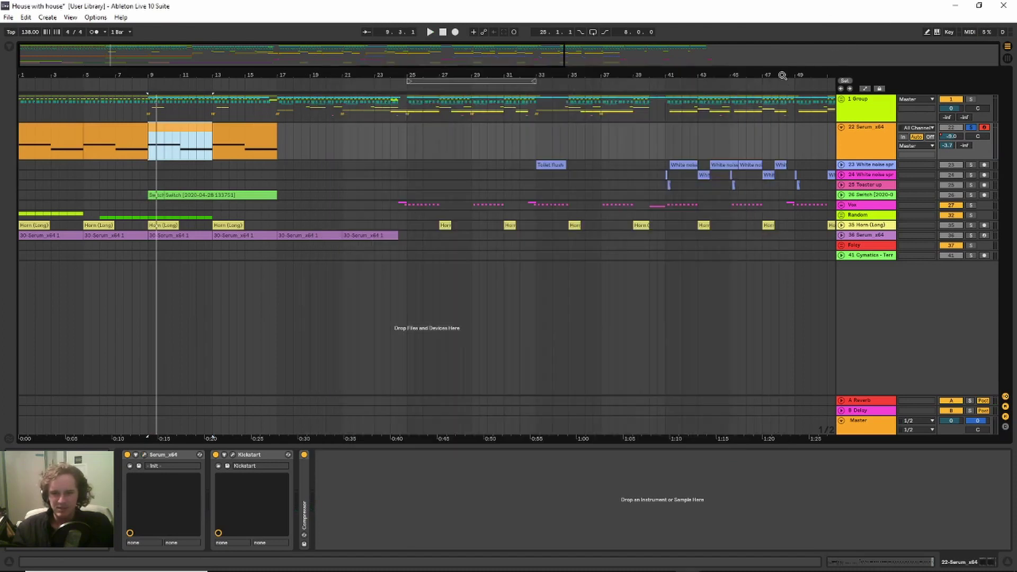
- Examine Kickstart's sidechain curve and the Compressor settings on the 22 Serum_x64 track, and collapse both devices
left_click(234, 455)
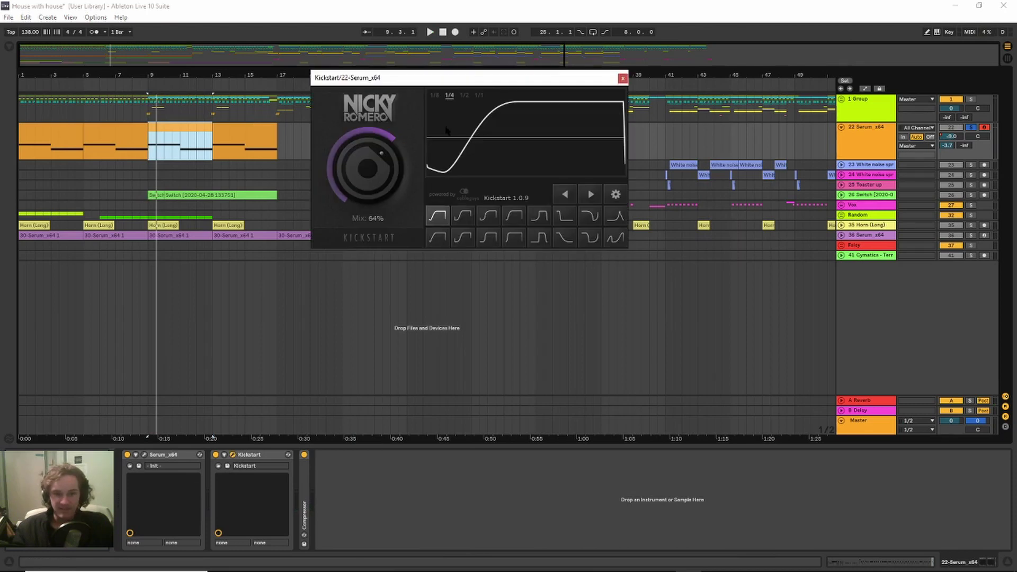
left_click(622, 78)
double_click(304, 508)
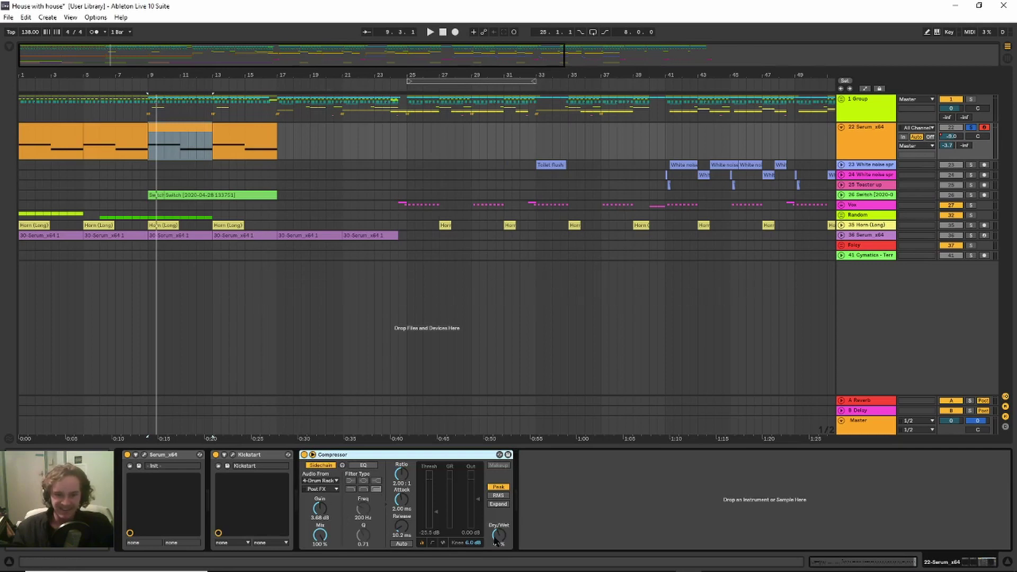
left_click(493, 537)
double_click(393, 454)
double_click(254, 455)
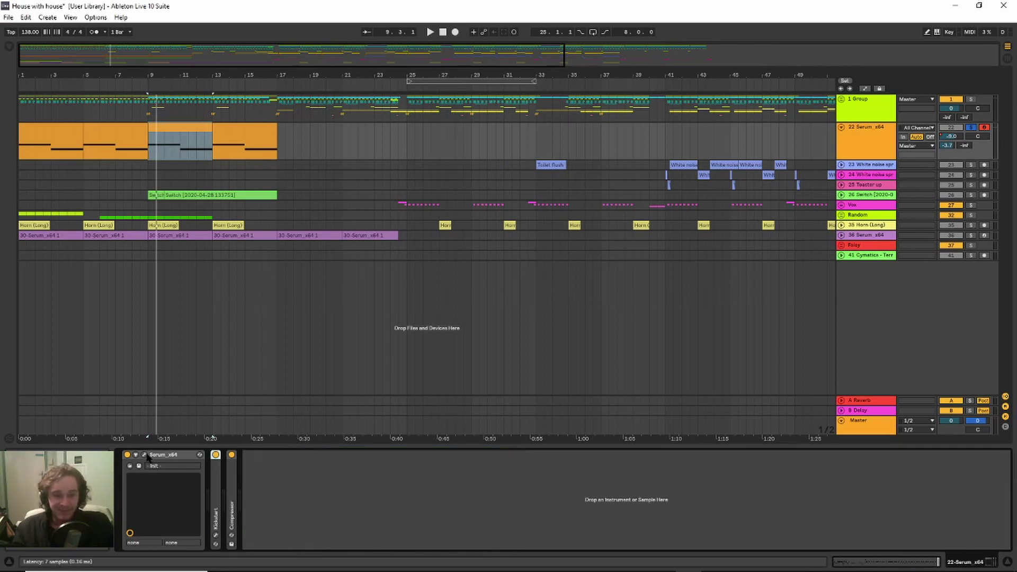
- Examine the effects on Serum's FX page, from delay through EQ, and close the plugin window
left_click(144, 454)
left_click(443, 103)
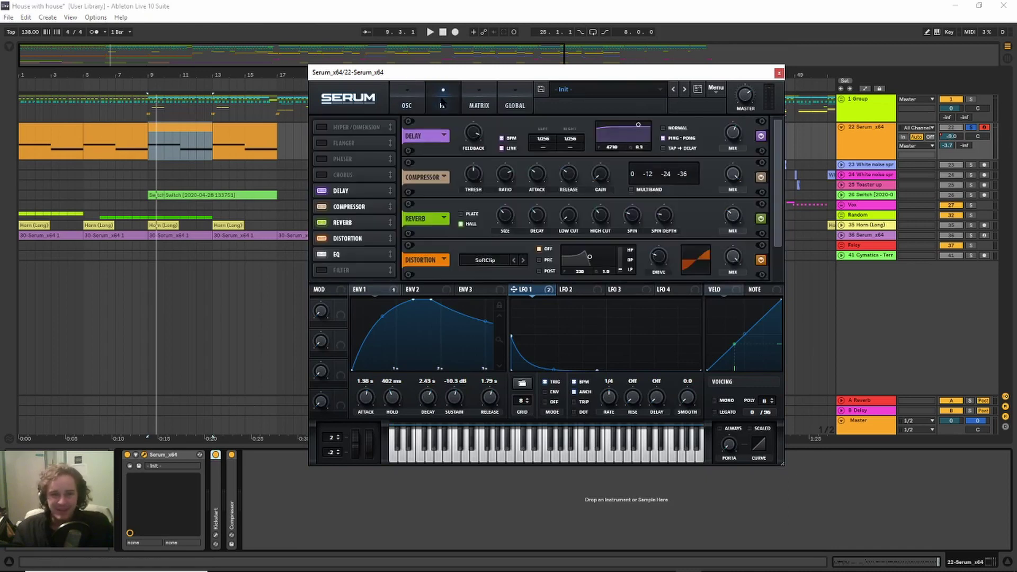
scroll(772, 139, "down", 1)
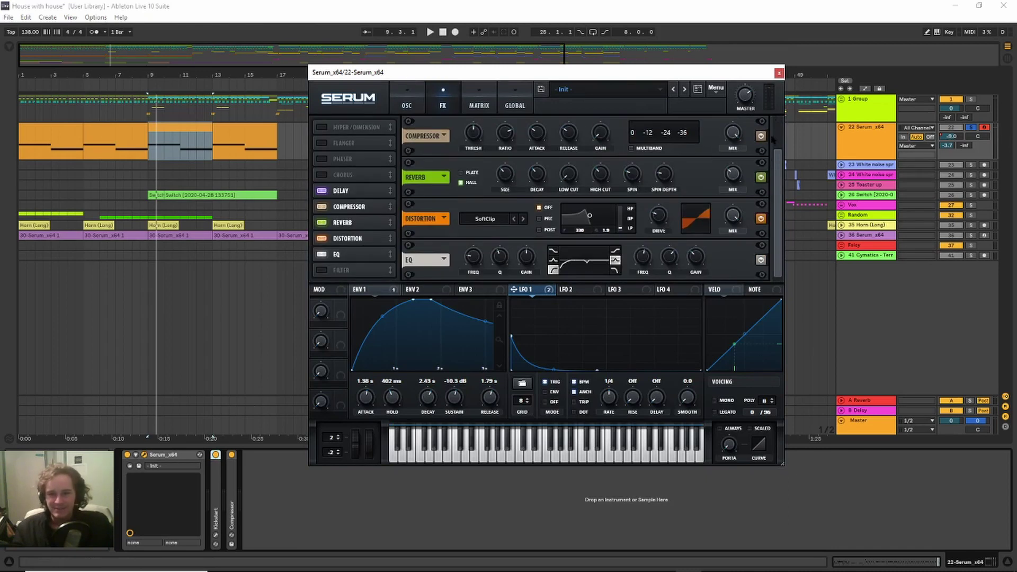
left_click(778, 74)
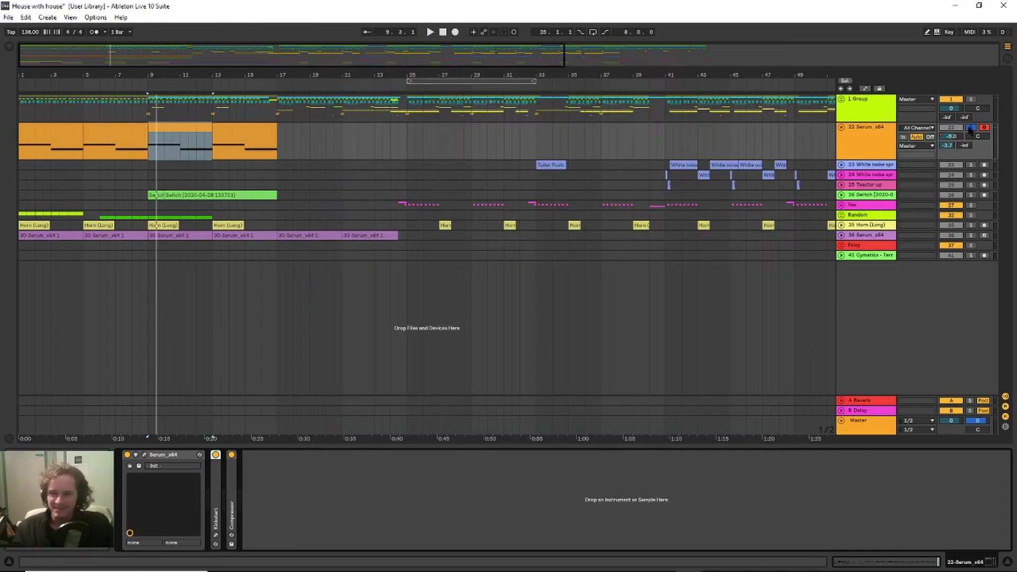
- Fold the 22 Serum_x64 track and play the Toilet flush clip at bar 33 on the soloed track 23
left_click(841, 128)
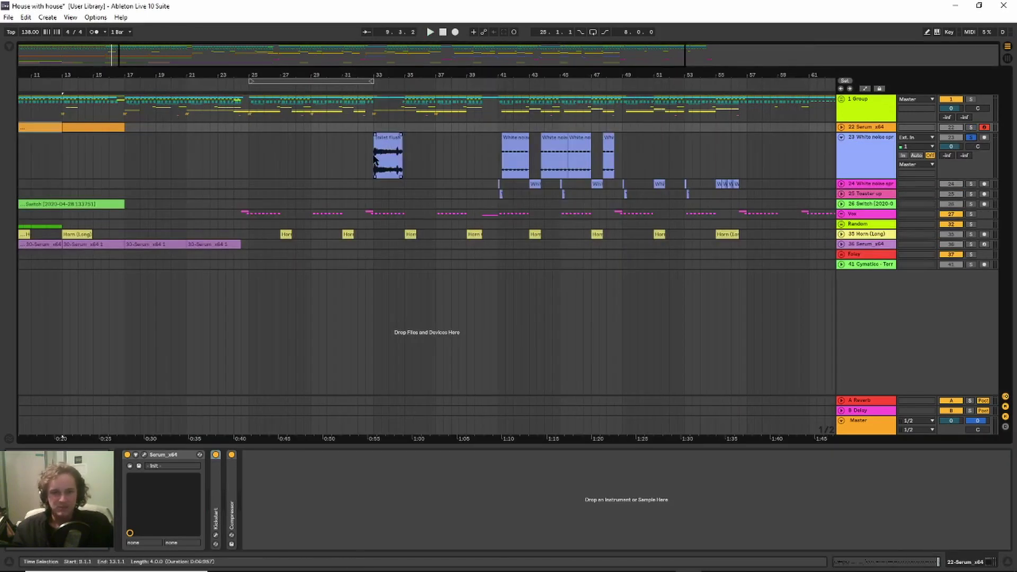
left_click(374, 157)
left_click(388, 139)
key("space")
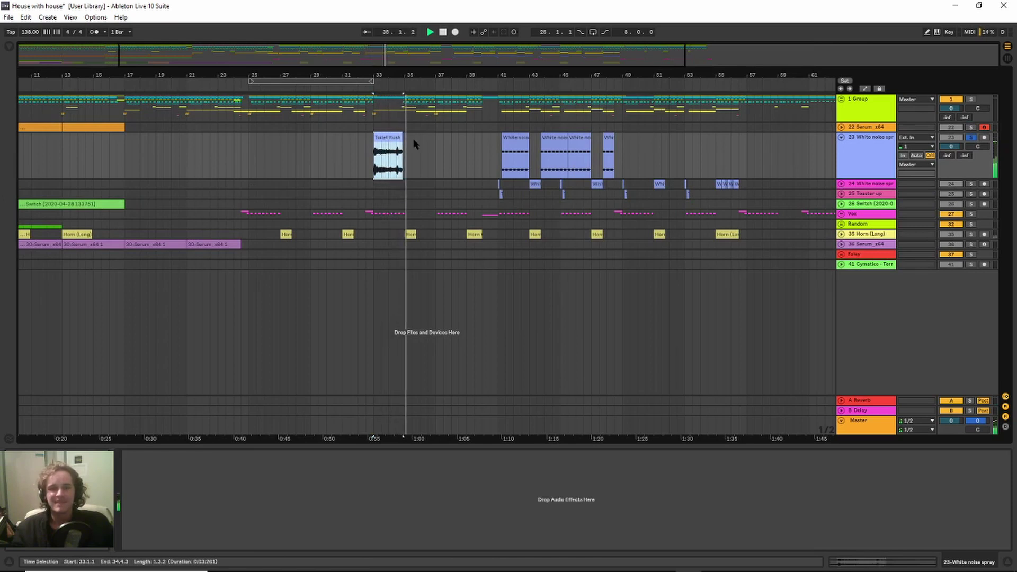
key("space")
- Play the white noise spray clips on track 23 around bar 41, alone and together with the soloed Vox group
mouse_move(502, 75)
left_mouse_down()
mouse_move(502, 106)
mouse_move(469, 138)
left_mouse_up()
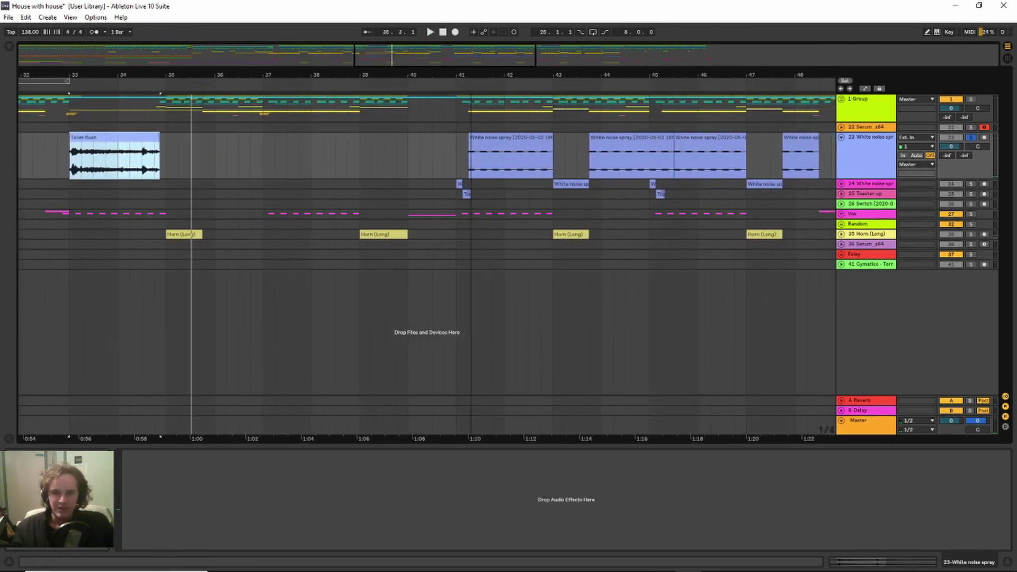
left_click(455, 161)
left_click(481, 138)
key("space")
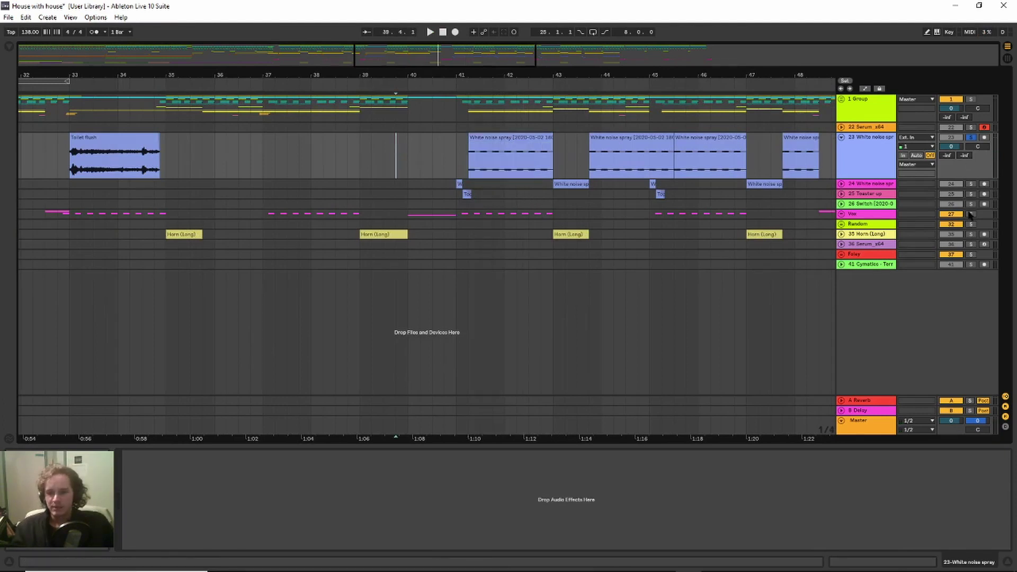
left_click(971, 214)
left_click(412, 155)
key("space")
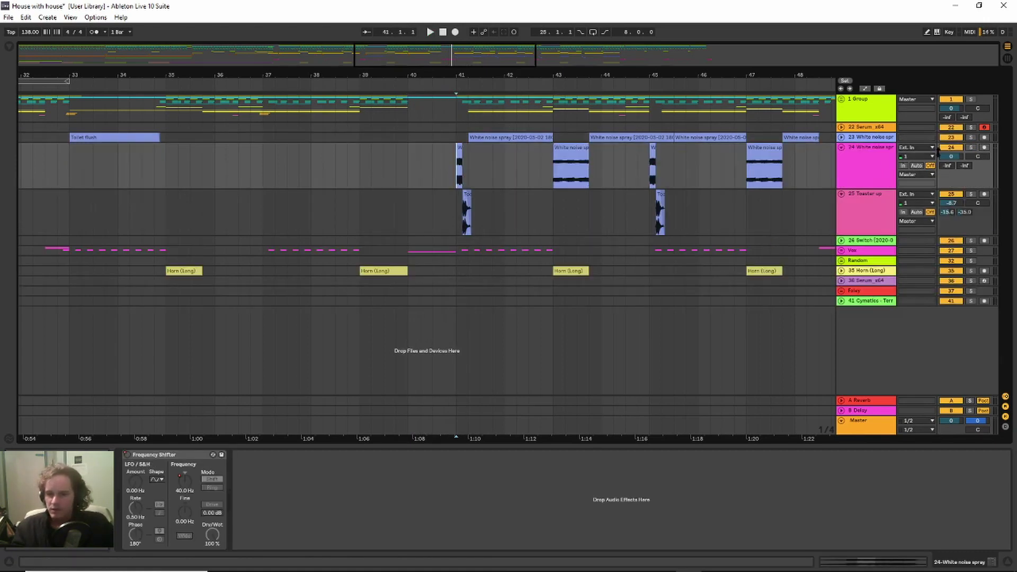
- Solo the 24 White noise spray and 25 Toaster up tracks and play them from just before bar 41
left_click(972, 148)
left_click(456, 173)
key("space")
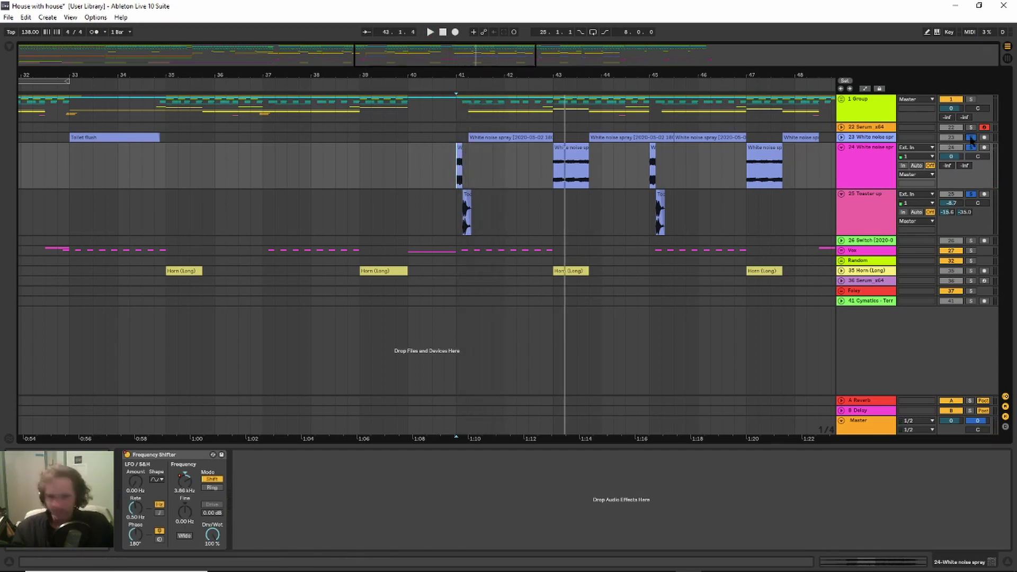
- Play track 24's white noise clips at bars 43 and 47 with Bass stuff soloed, clear that solo and fold the 1 Group
left_click(580, 169)
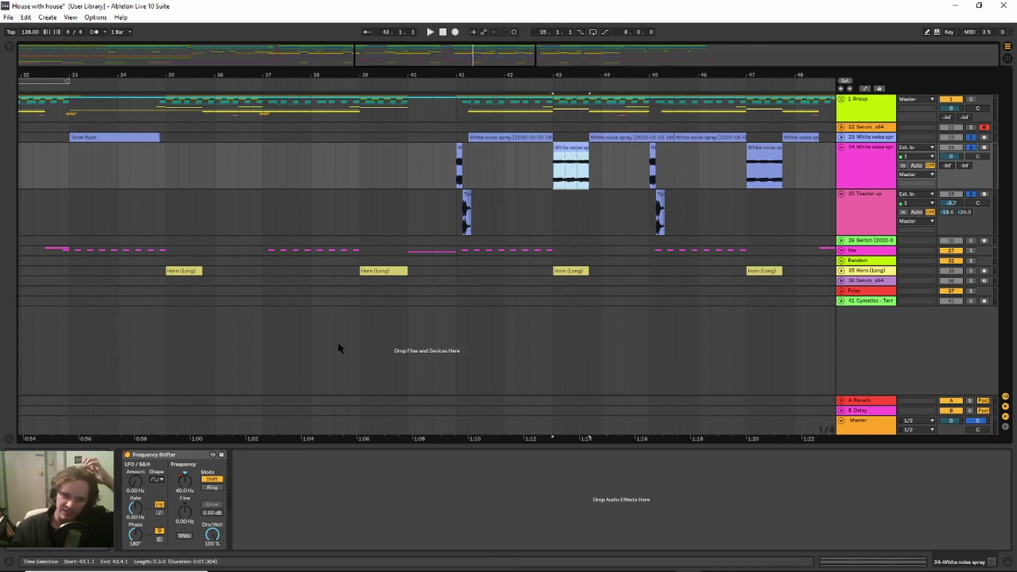
key("space")
left_click(841, 99)
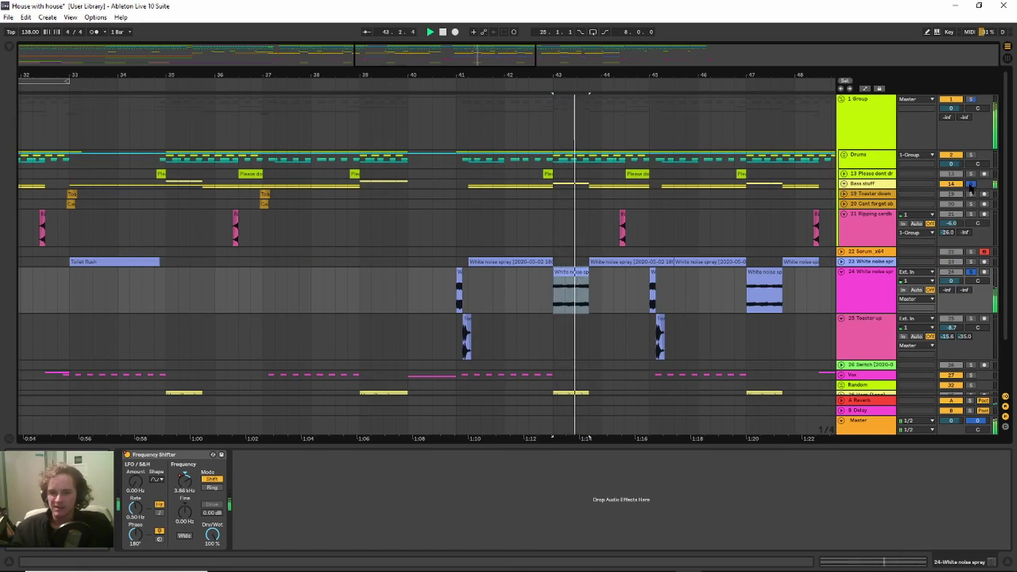
left_click(770, 275)
key("space")
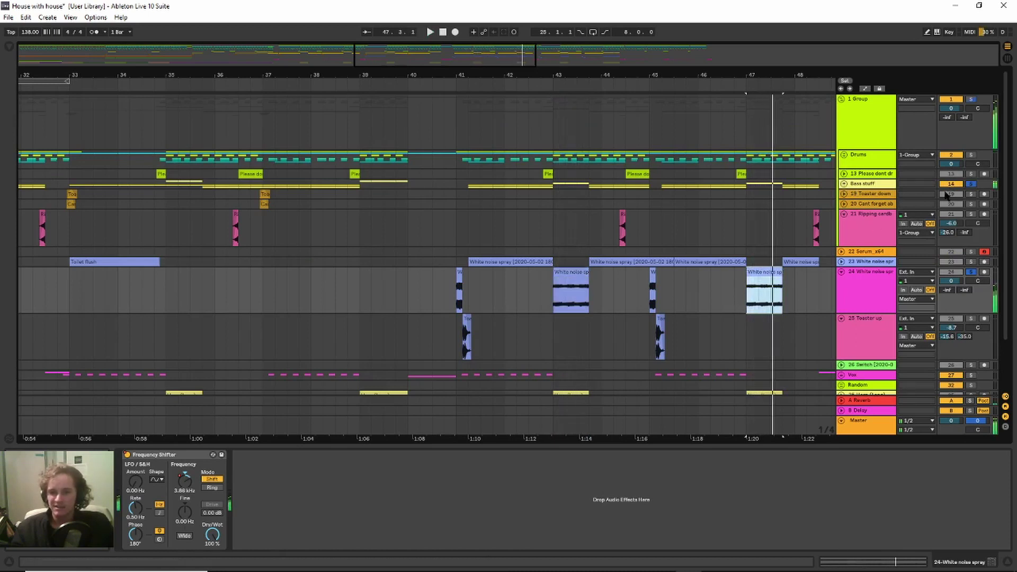
left_click(970, 183)
left_click(842, 100)
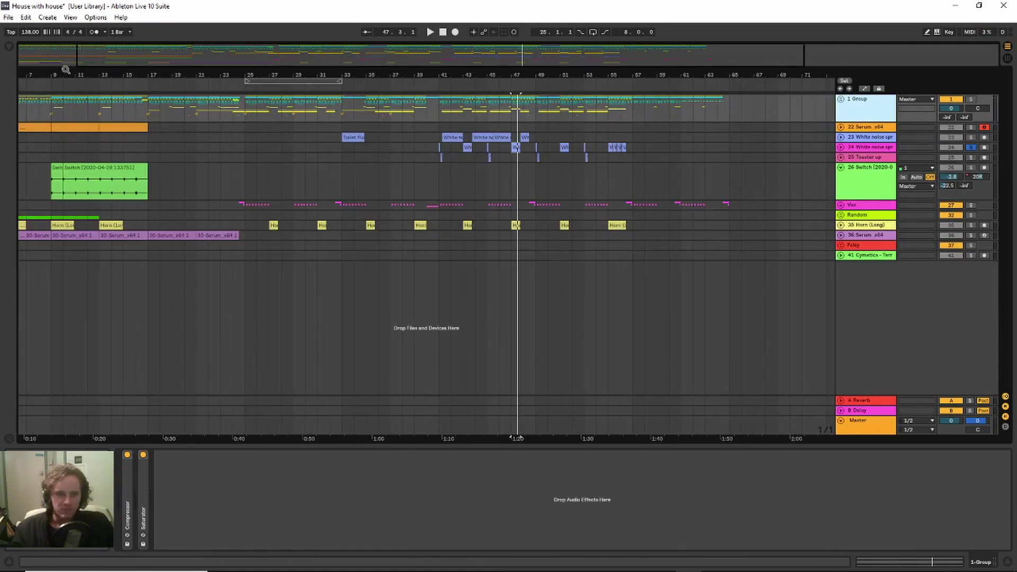
- Solo the 26 Switch track and play its clip from around bar 9
left_click_drag(65, 70, 132, 71)
left_click(115, 176)
left_click(971, 168)
key("space")
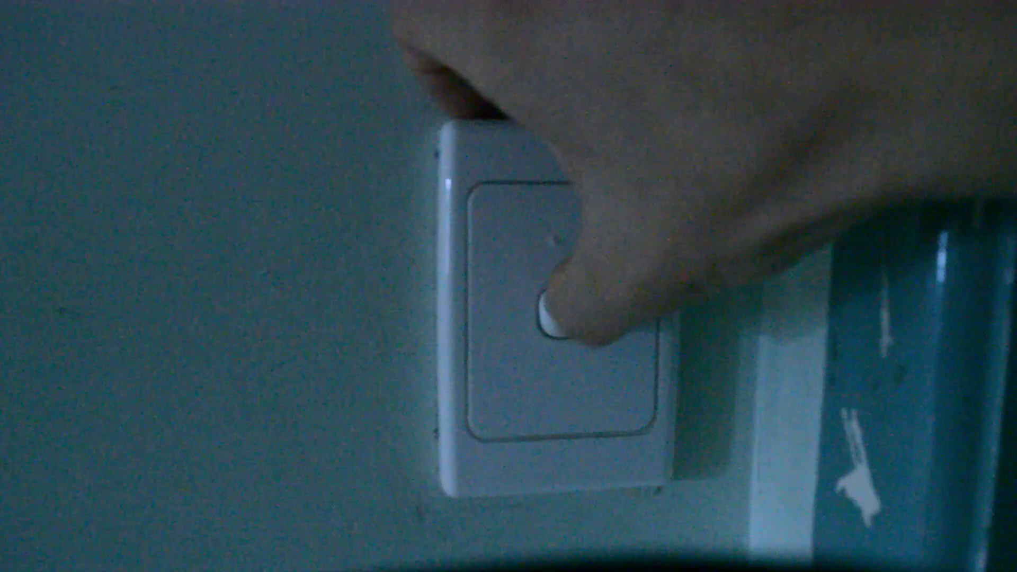
- Solo the Vox group and play its vocal clips, including from bar 25
left_click(970, 178)
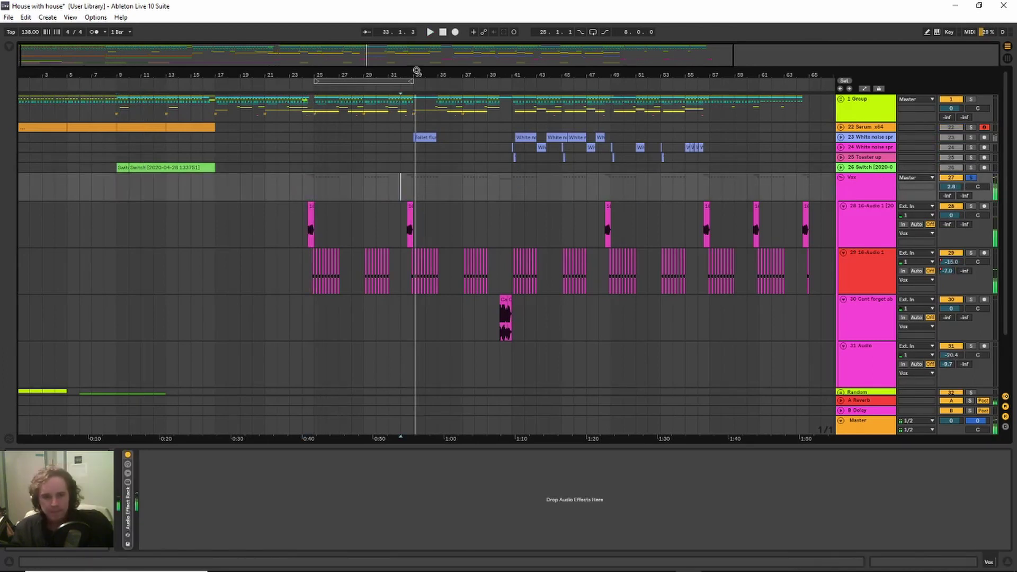
left_click_drag(416, 71, 509, 121)
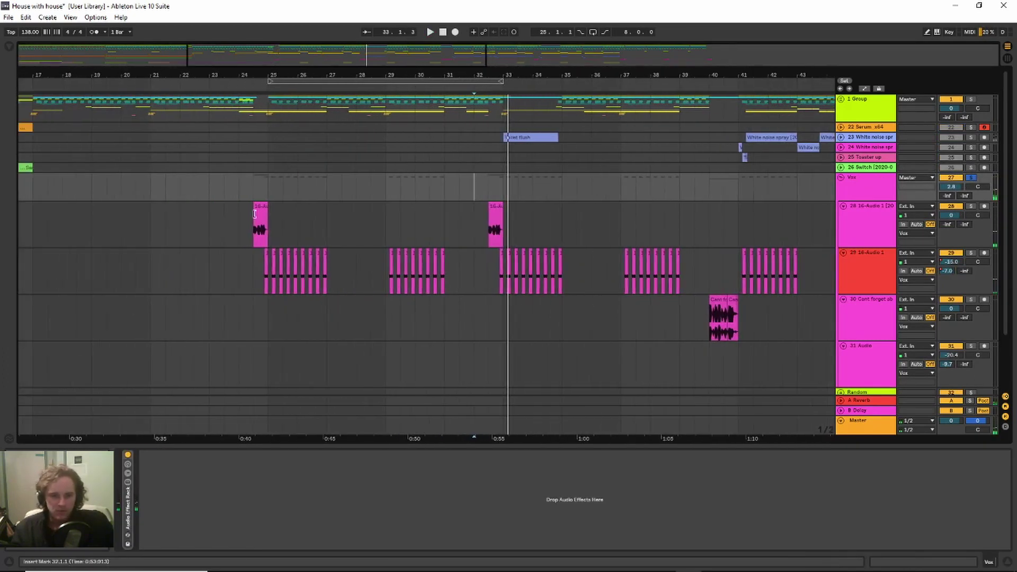
left_click(269, 188)
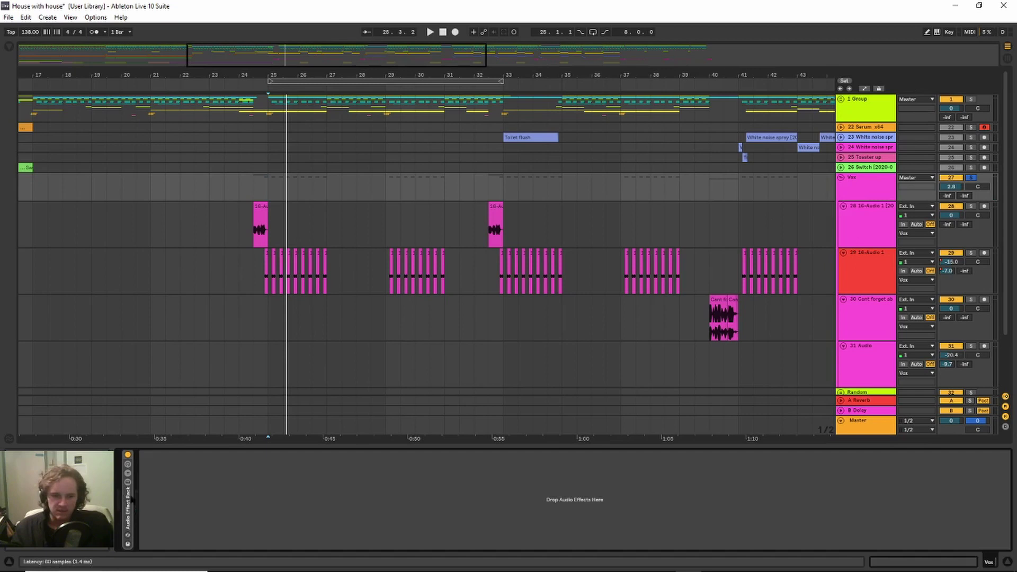
- Expand the Vox group's Audio Effect Rack, show its chain devices, and examine OTT and the delay before collapsing both
double_click(127, 501)
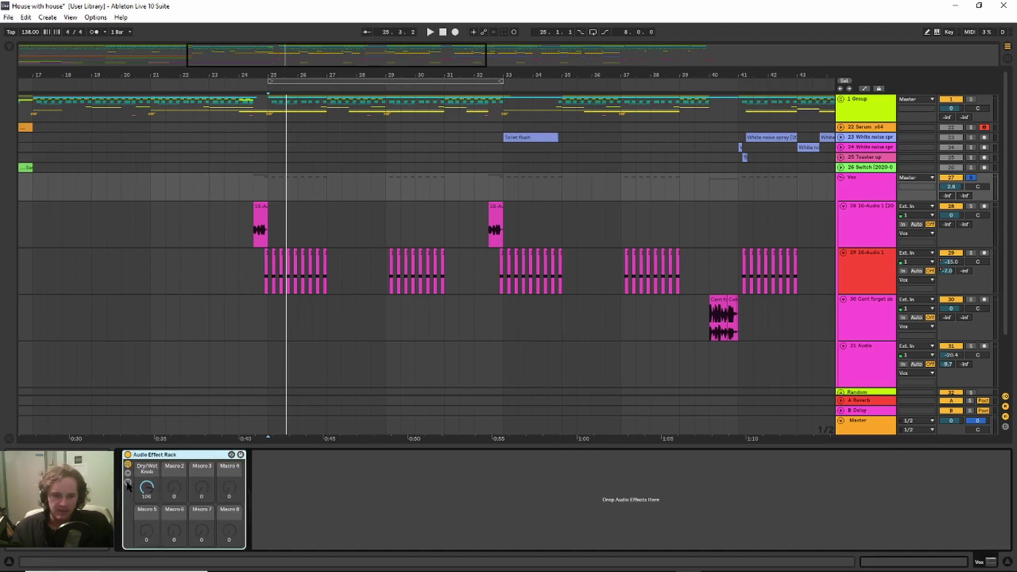
left_click(128, 482)
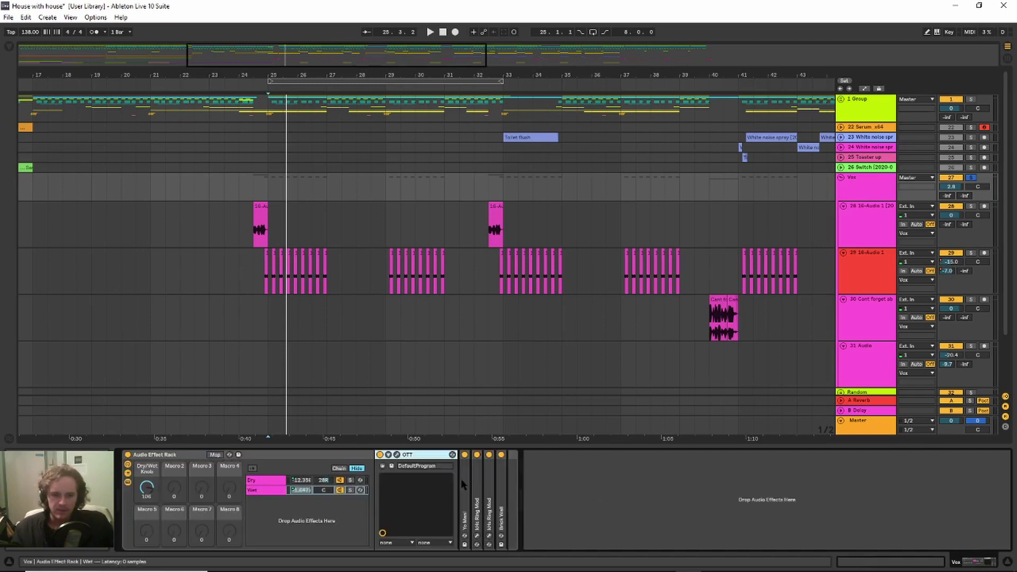
left_click(407, 456)
left_click(487, 455)
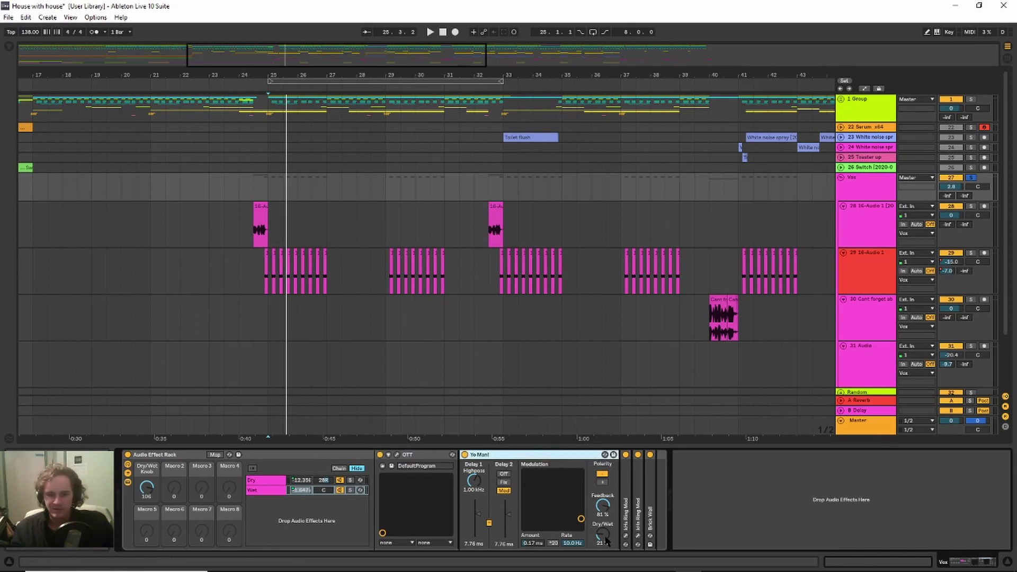
double_click(625, 498)
double_click(501, 454)
double_click(407, 454)
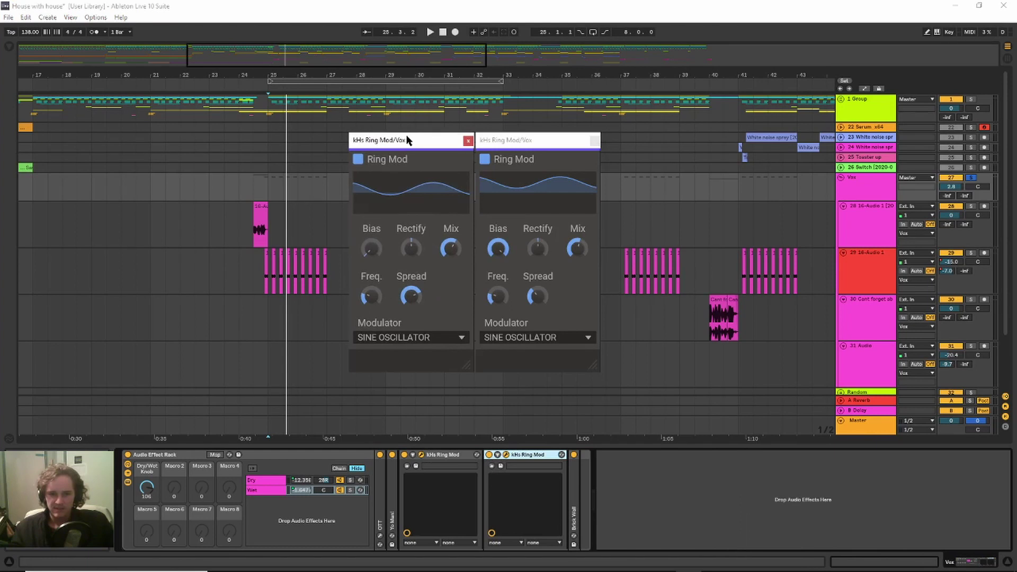
- Compare the two kHs Ring Mod windows side by side and close both
left_click_drag(407, 139, 409, 140)
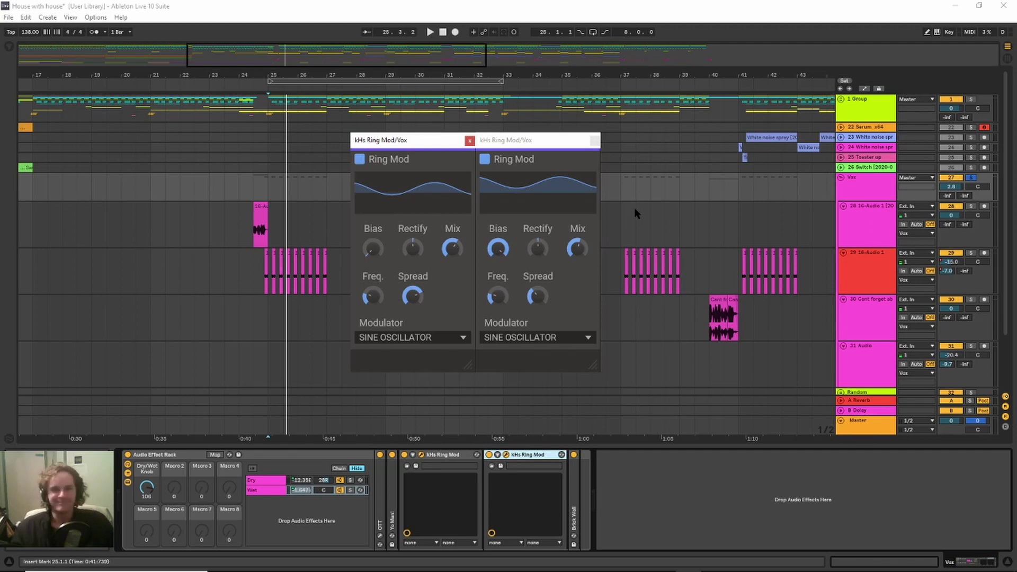
mouse_move(382, 143)
left_mouse_down()
mouse_move(365, 151)
mouse_move(384, 142)
left_mouse_up()
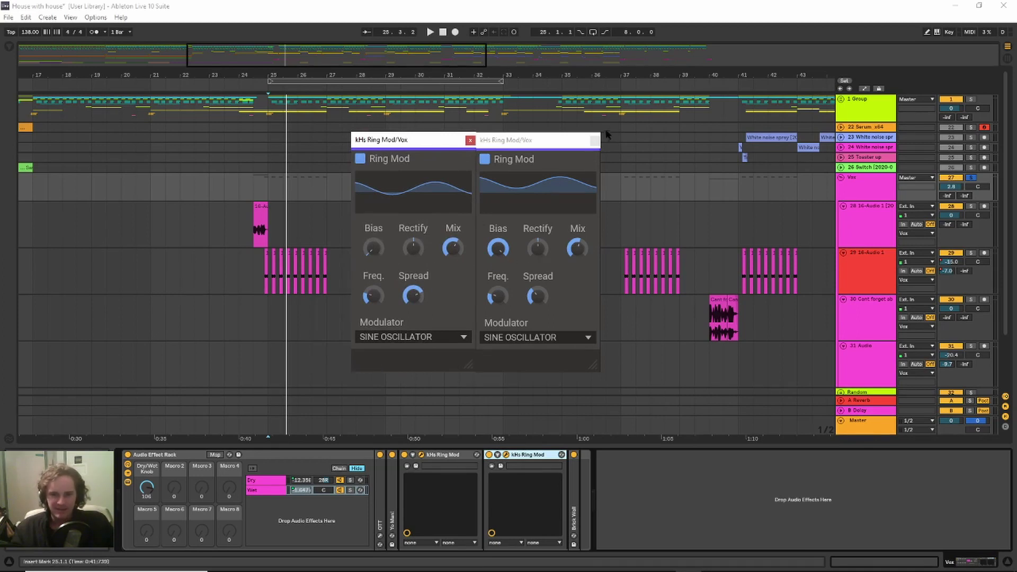
left_click(595, 140)
left_click(469, 140)
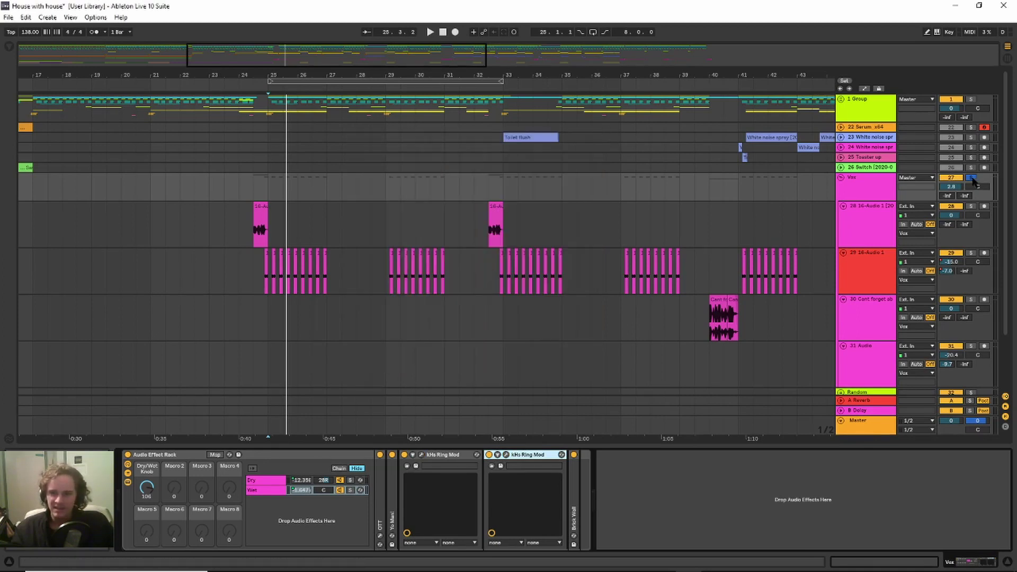
- Play the vocal clip at 24.3.1 with the kHs Ring Mods active and bypassed to compare the sound
left_click(254, 182)
key("space")
key("space")
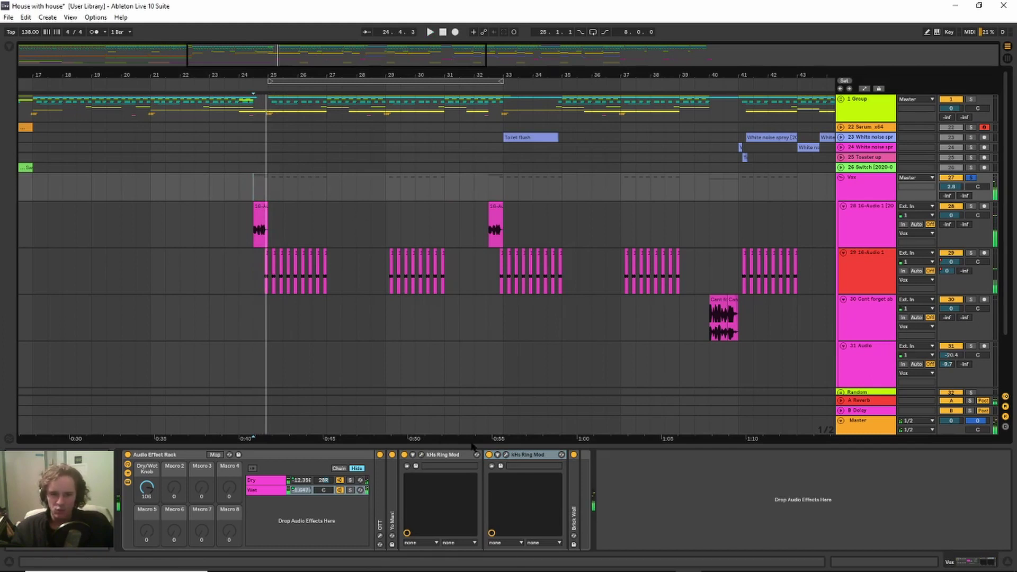
left_click(404, 454)
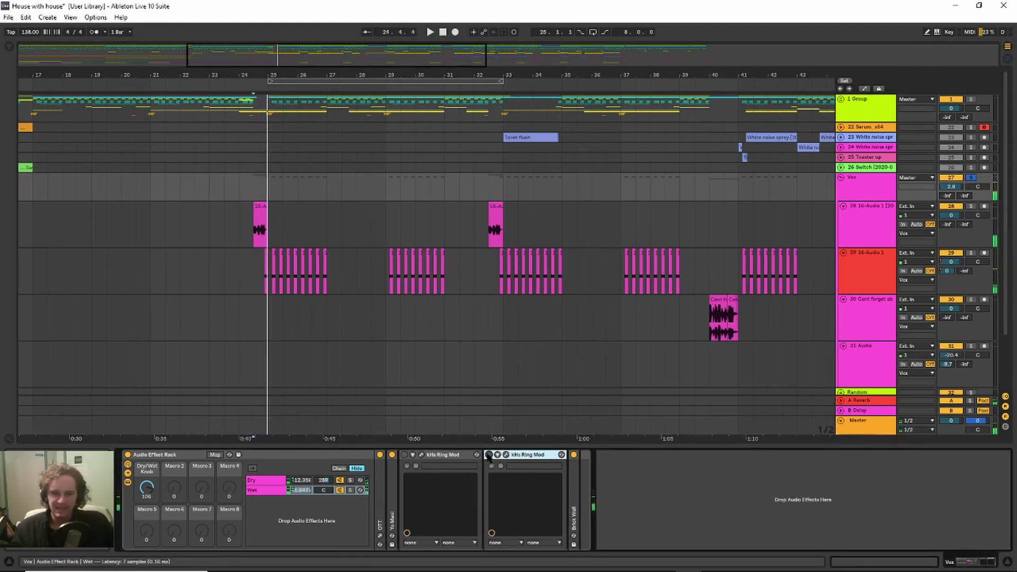
key("space")
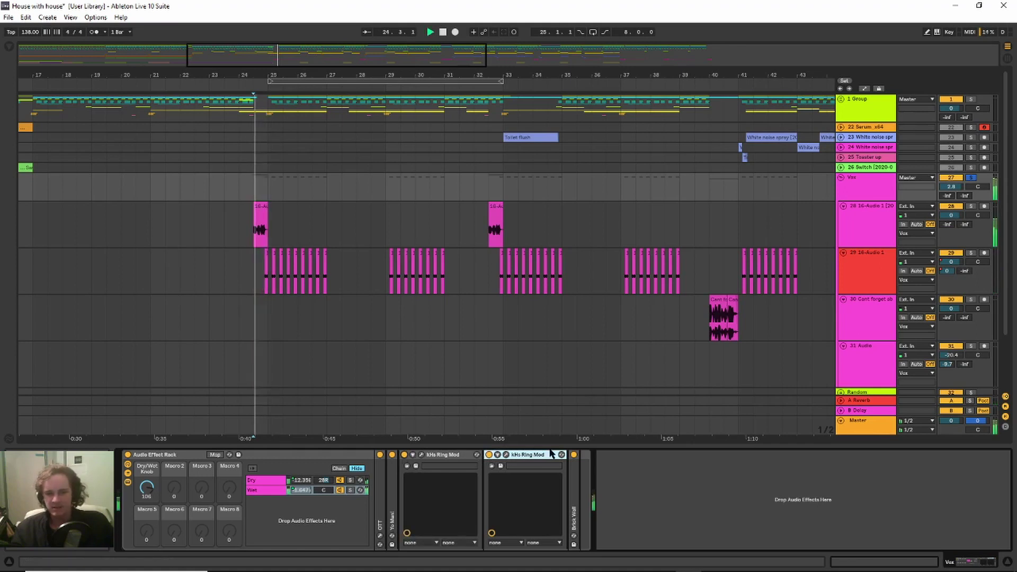
key("space")
- Expand the Brick Wall device in the Vox rack and collapse both kHs Ring Mods
left_click(578, 483)
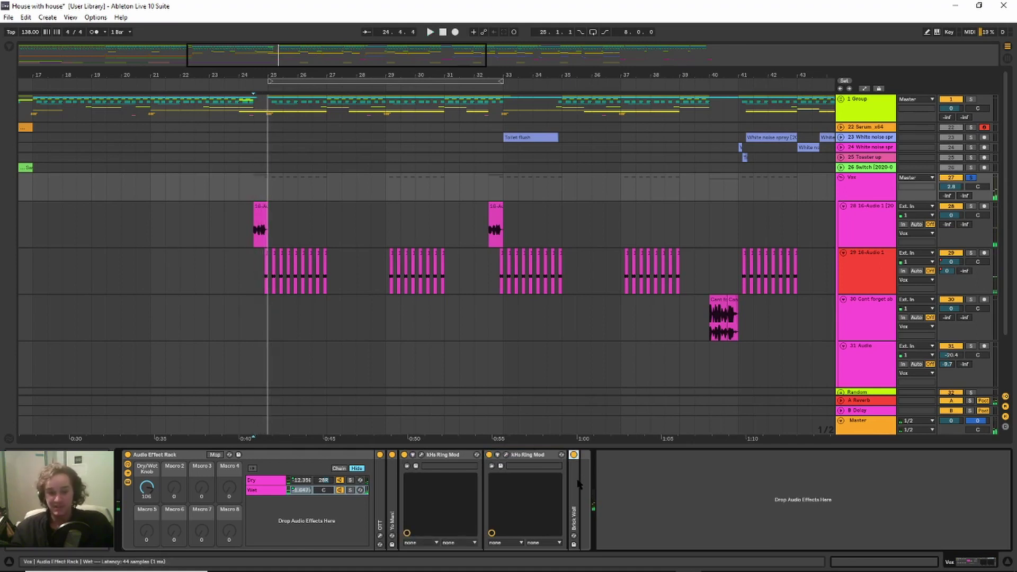
double_click(578, 484)
double_click(528, 456)
double_click(444, 456)
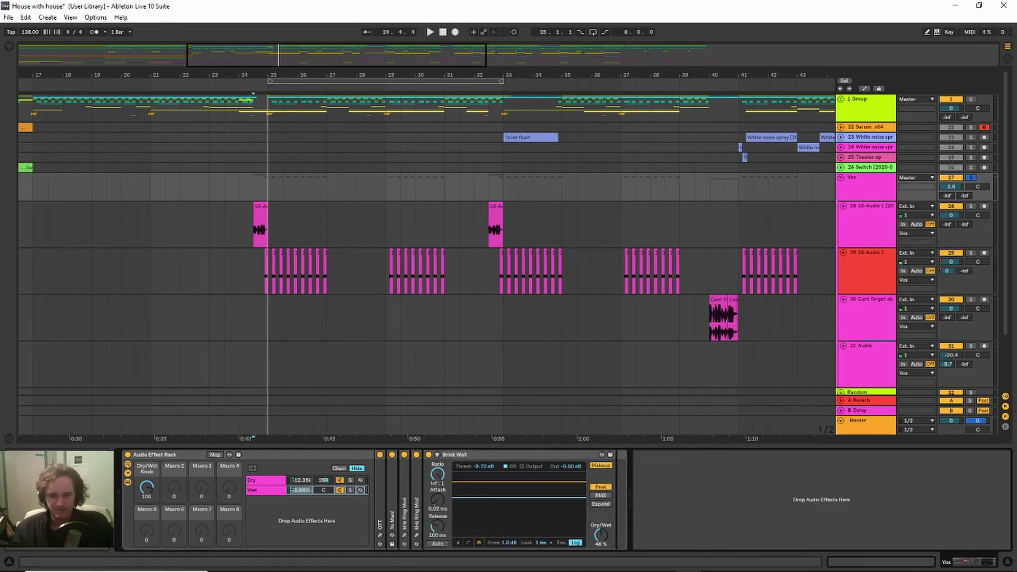
- Play the vocal from 24.3.1 and lower the Brick Wall device's Dry/Wet to compare the sound
key("space")
key("space")
key("space")
left_click_drag(601, 535, 601, 567)
key("space")
- Examine LittleAlterBoy's pitch, formant and mode settings on the 28 16-Audio 1 track and close its window
left_click(846, 217)
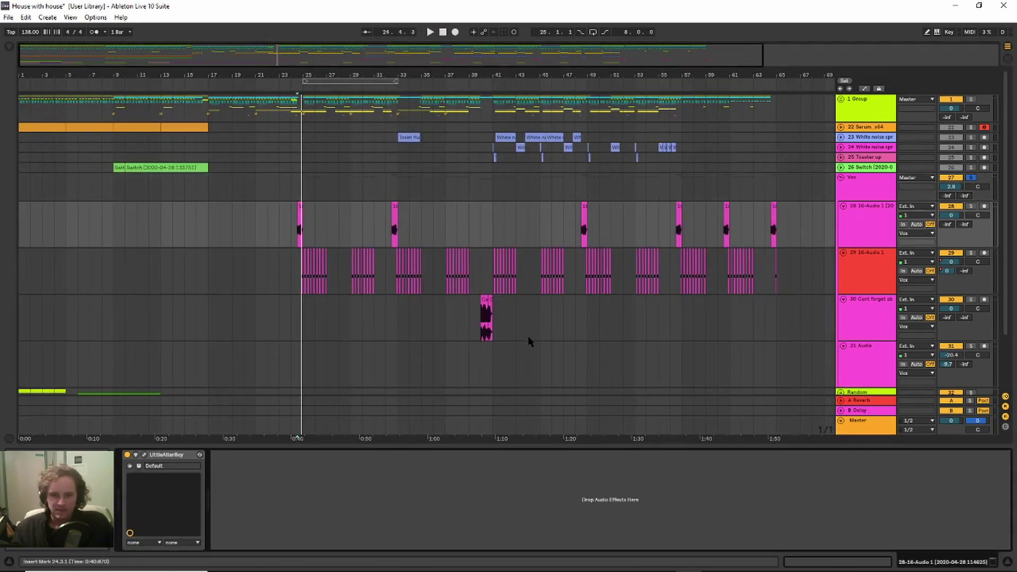
left_click_drag(292, 67, 238, 375)
left_click(144, 454)
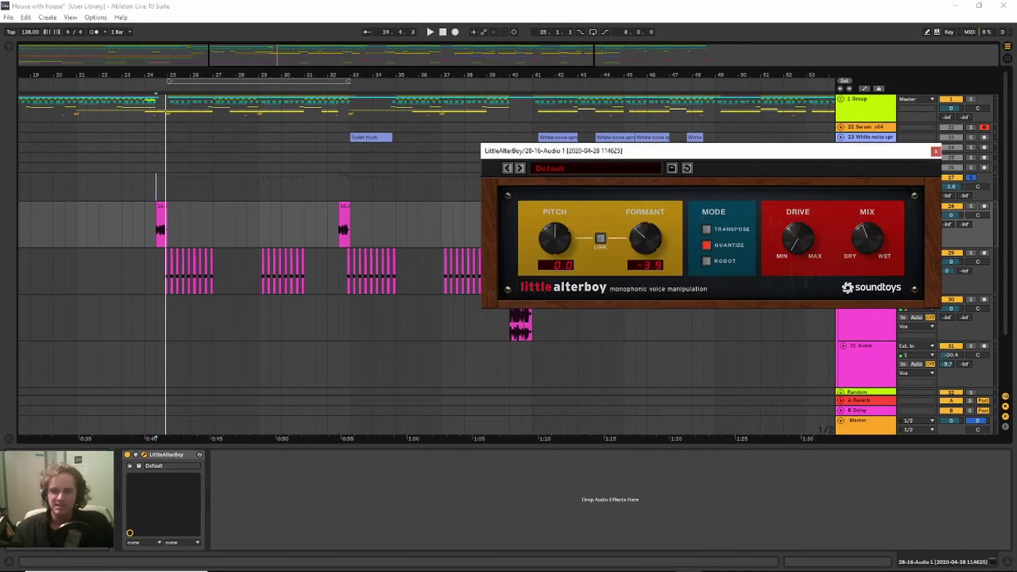
left_click(935, 151)
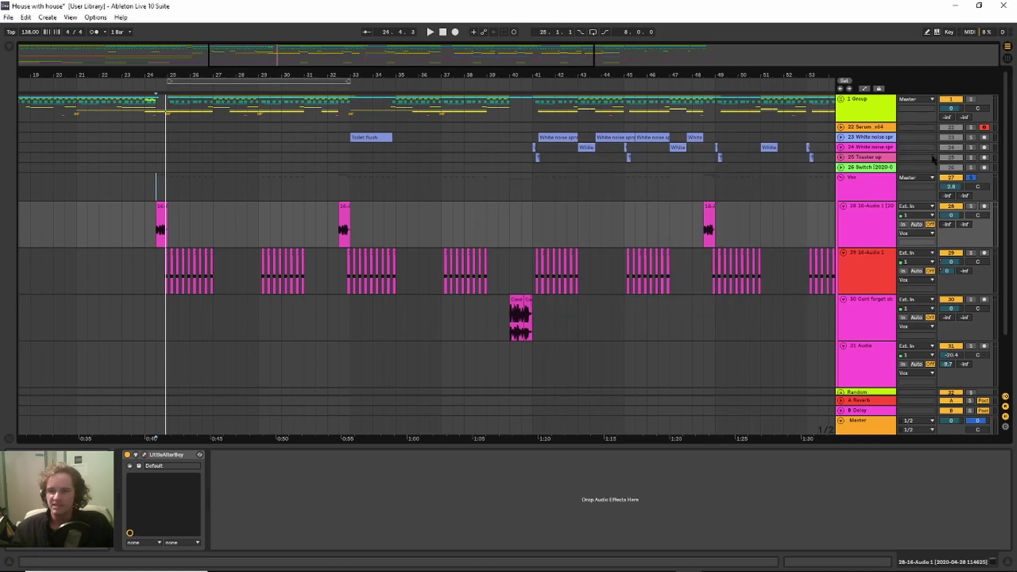
- Unfold the 35 Horn (Long) track and audition Horn (Long).wav from the Tonal house samples
double_click(313, 73)
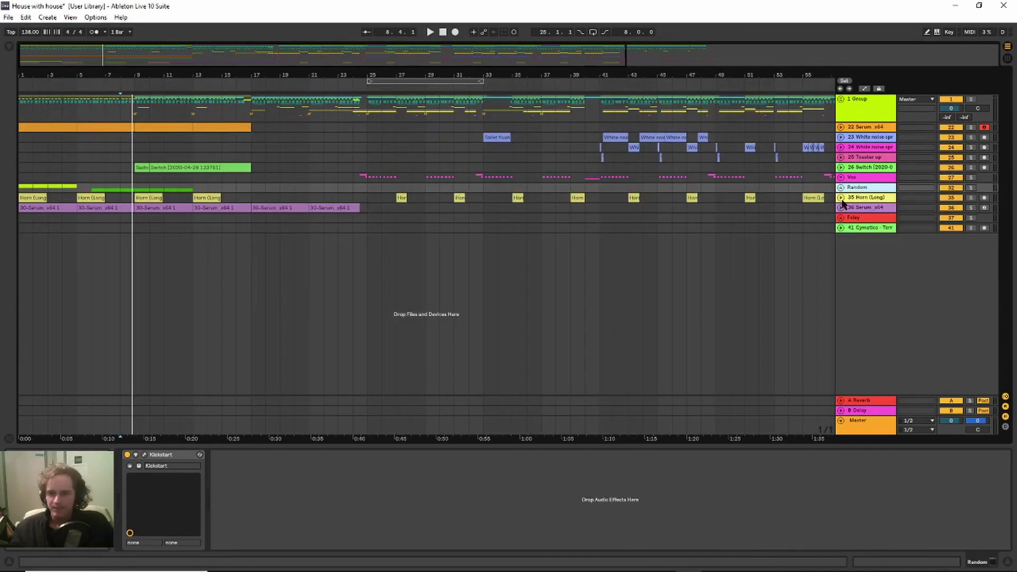
left_click(841, 198)
left_click(8, 47)
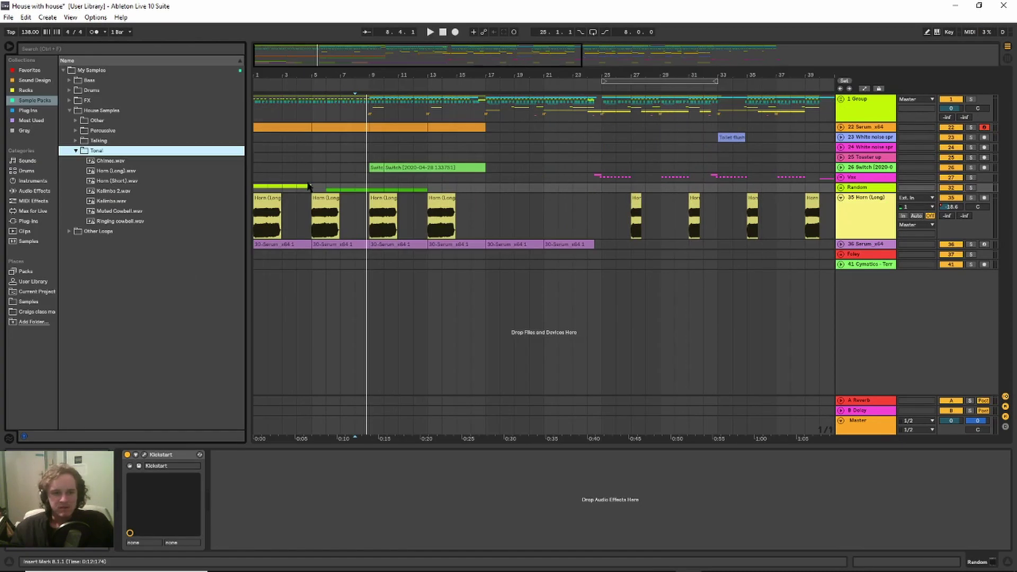
left_click(114, 172)
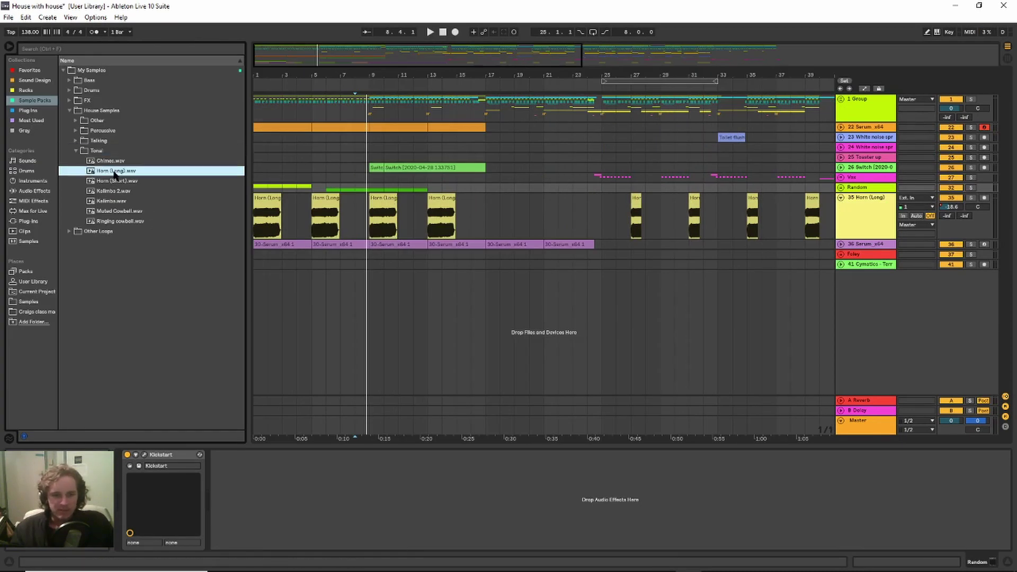
- Solo the 35 Horn (Long) track, play its clips with the Serum FX and Kickstart effects, and fold the track
left_click(263, 201)
key("space")
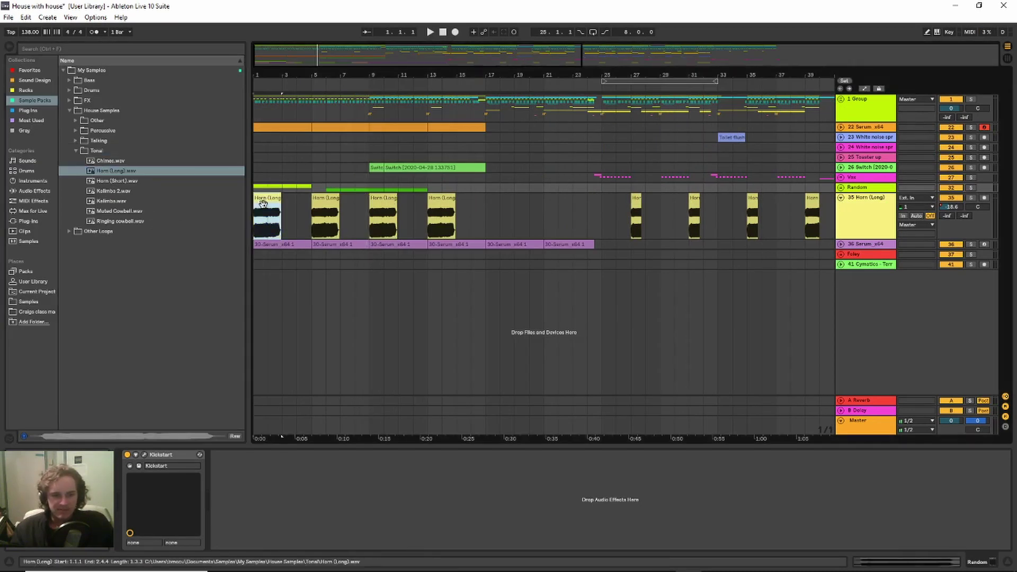
left_click(971, 198)
key("space")
left_click(378, 199)
key("space")
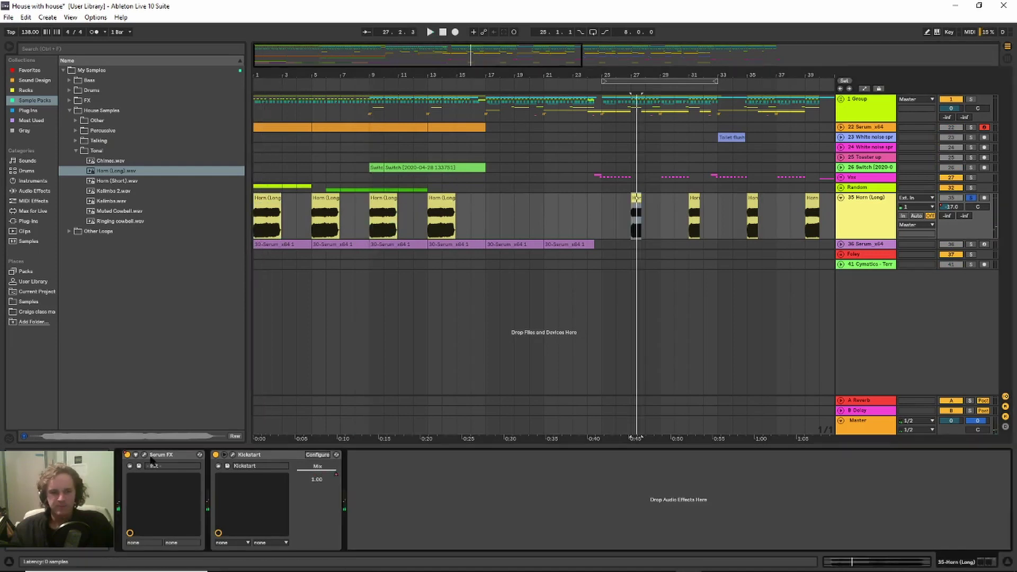
key("ctrl+alt+p")
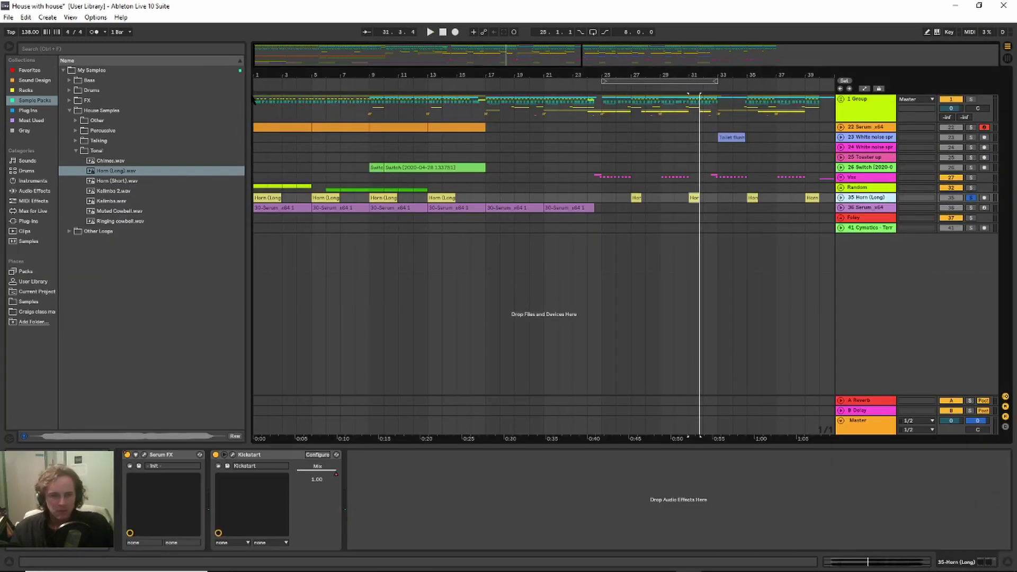
- Browse the House Samples folder and audition samples in its Talking subfolder
left_click(9, 46)
left_click(9, 46)
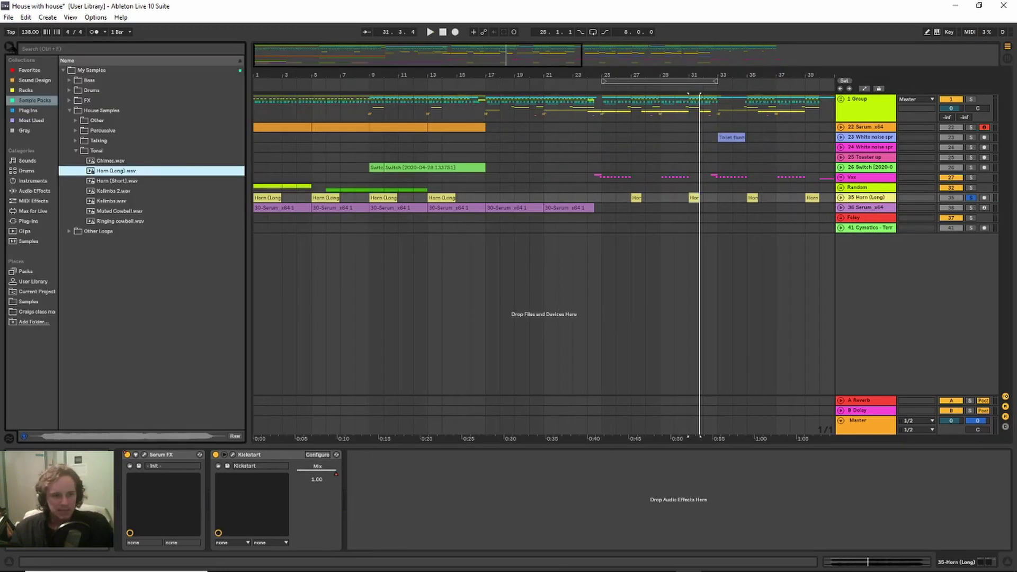
left_click(69, 111)
left_click(69, 110)
left_click(76, 142)
left_click(100, 159)
left_click(119, 151)
- Audition Percussive house samples including coat hangers, plastic spoons and wood chime hit 2, and collapse the Percussive folder
left_click(75, 131)
left_click(122, 141)
left_click(117, 200)
left_click(133, 271)
left_click(127, 170)
left_click(133, 262)
left_click(142, 331)
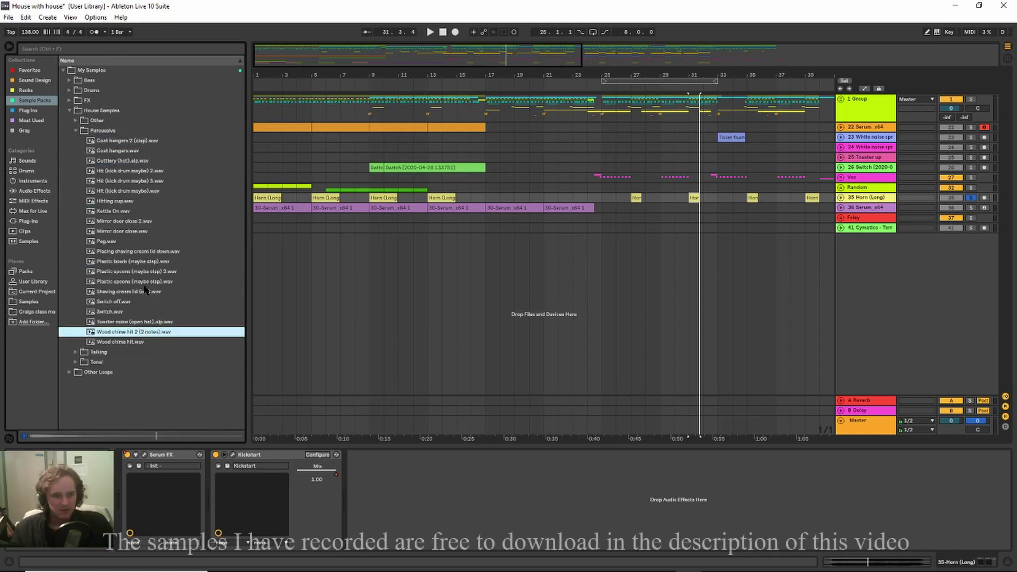
left_click(75, 131)
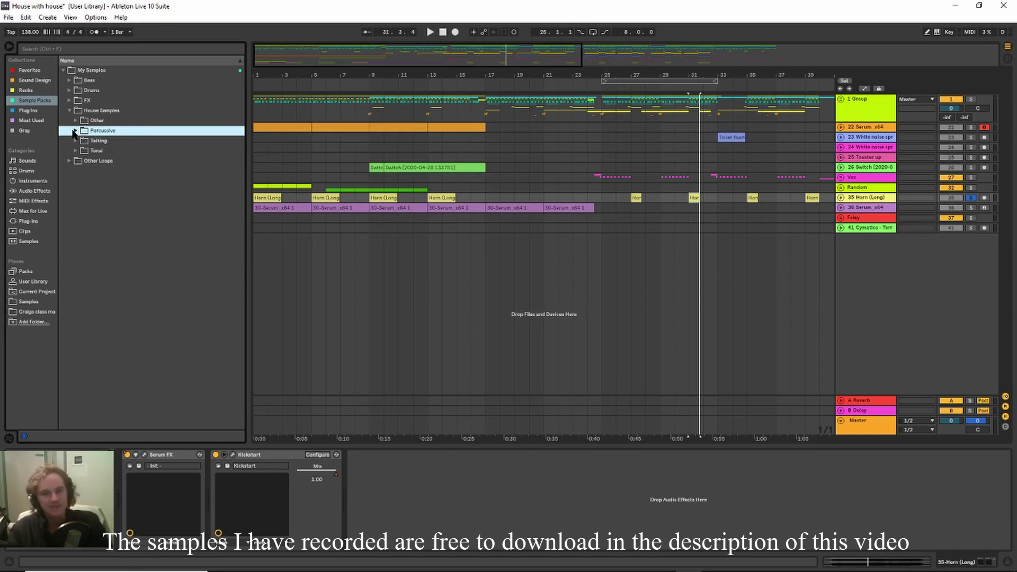
left_click(74, 130)
left_click(74, 130)
left_click(78, 120)
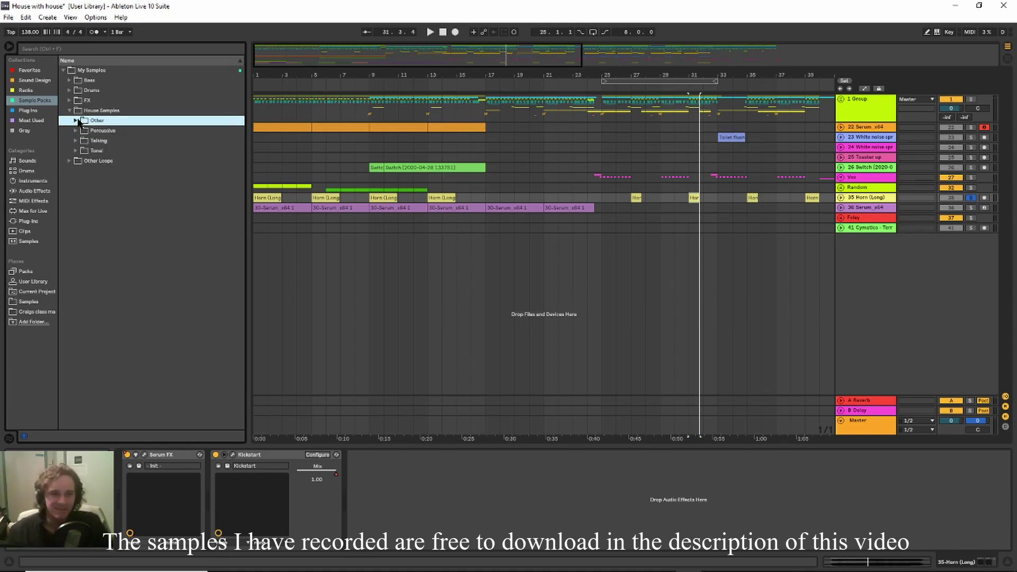
left_click(79, 151)
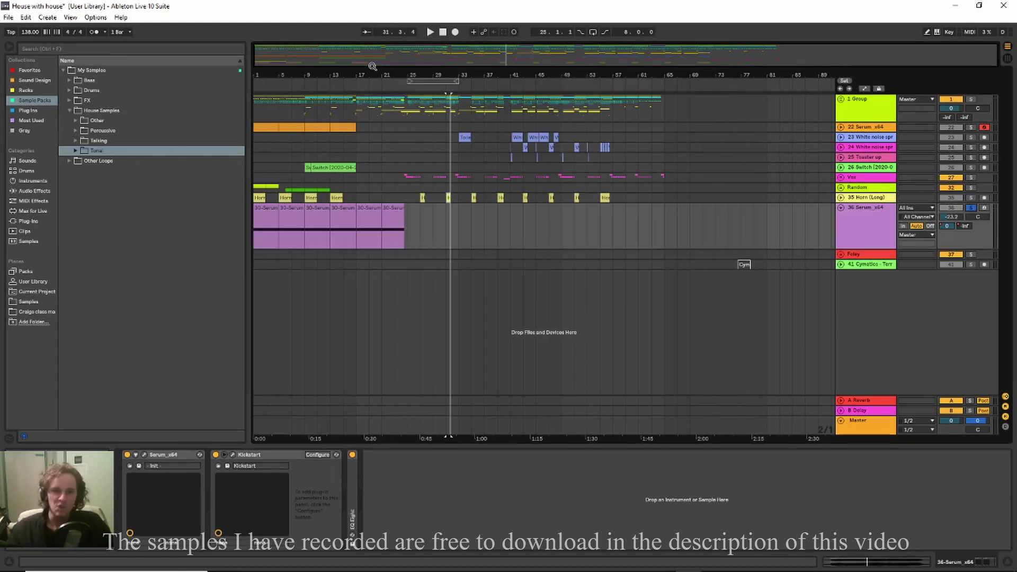
- Play the soloed 36 Serum_x64 track from bar 17 and show its device chain
left_click(369, 82)
key("space")
left_click_drag(376, 70, 376, 101)
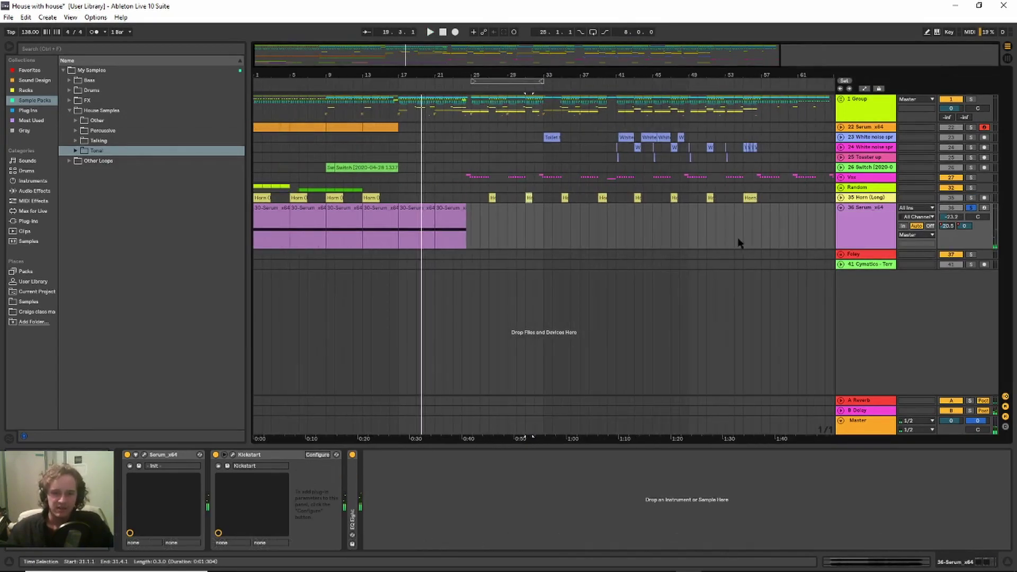
left_click(406, 186)
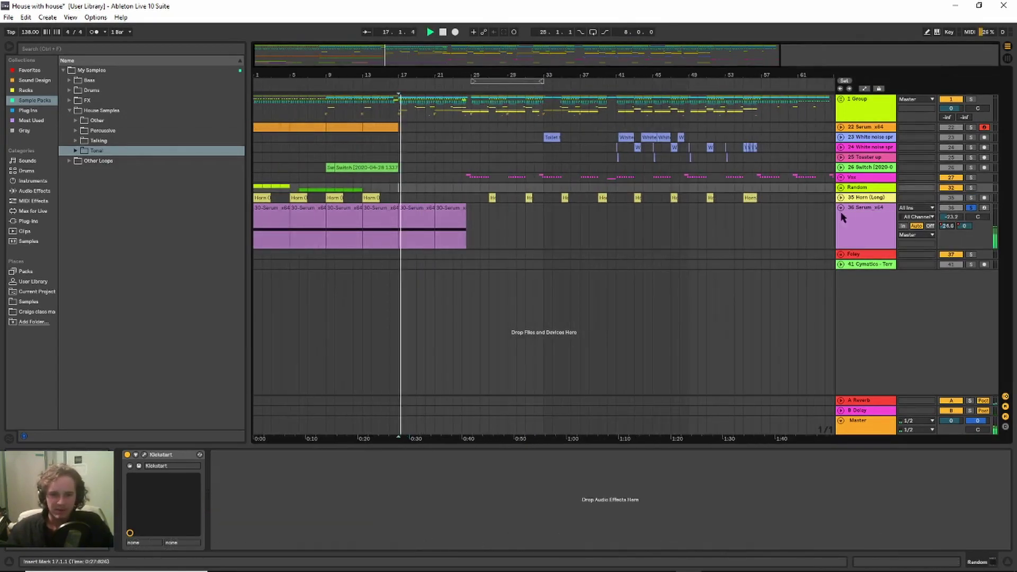
left_click(909, 223)
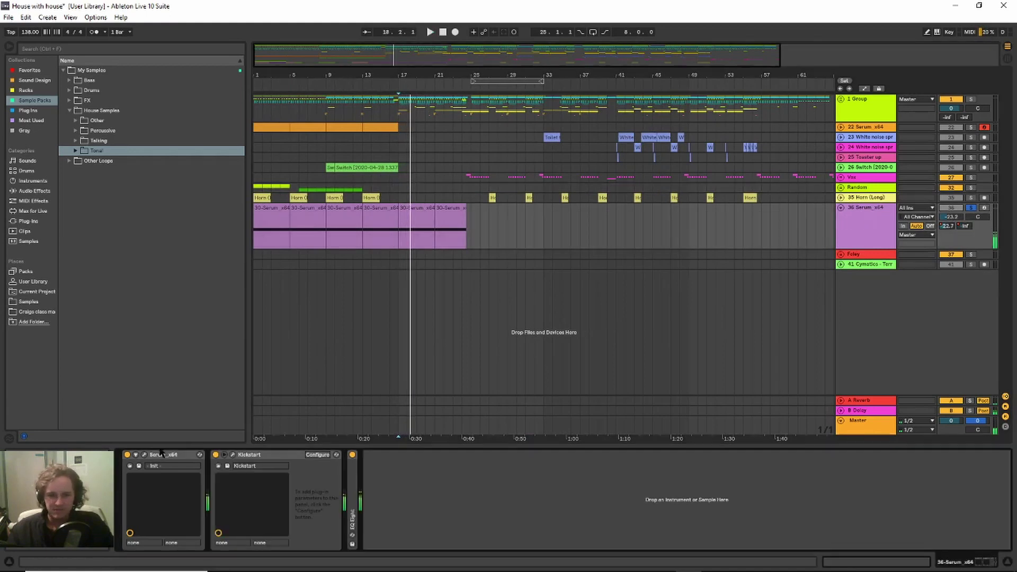
- Expand the Serum_x64 device, examine its plug-in window while playing the track, and close the window
left_click(137, 454)
left_click(145, 455)
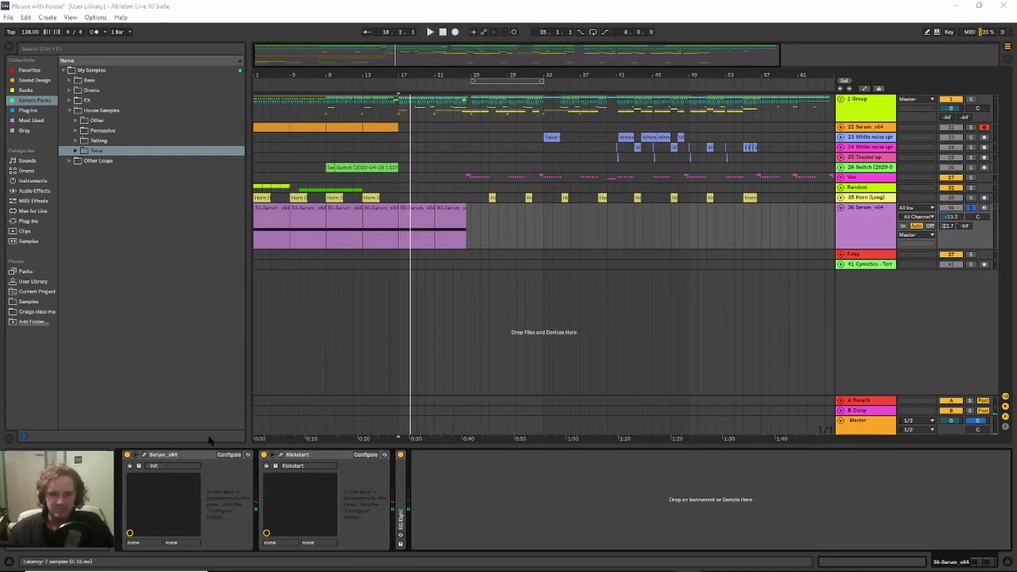
key("space")
key("space")
left_click(850, 78)
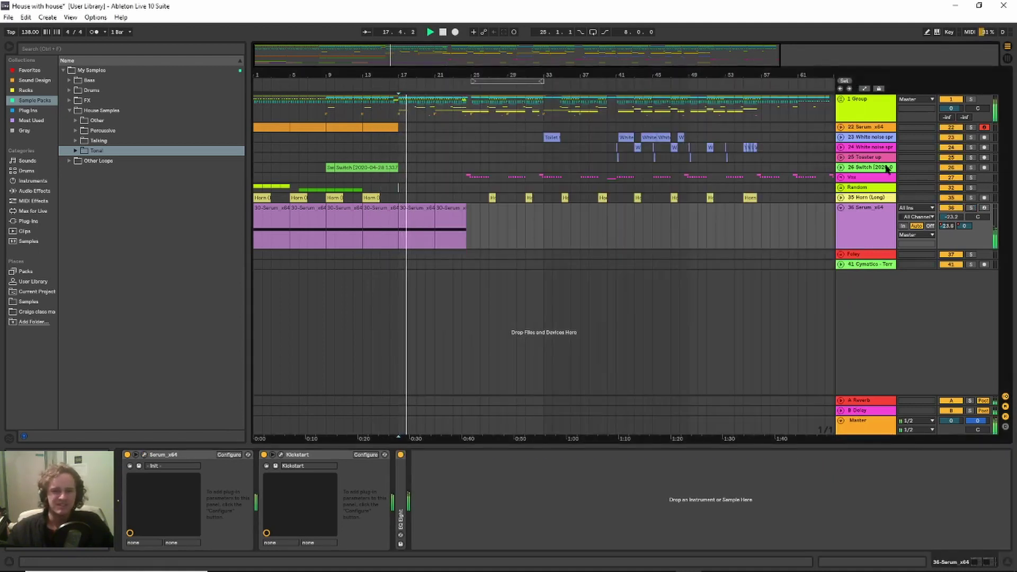
- Toggle the 36 Serum_x64 track during full-mix playback to compare, stop playback and fold the track
left_click(948, 208)
key("space")
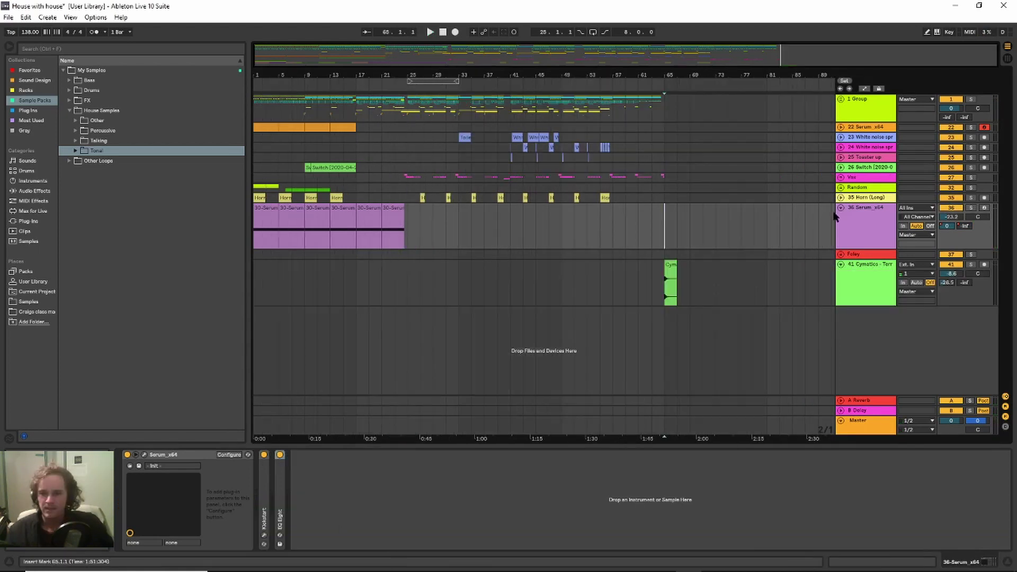
left_click(841, 207)
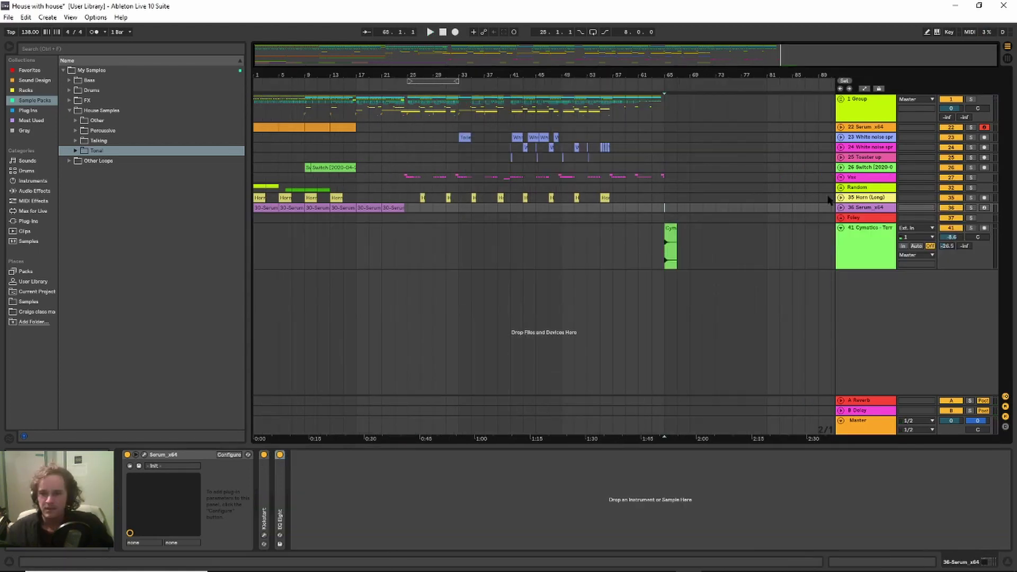
- Play the Cymatics Terror Impact clip at bar 65 and fold the 41 Cymatics track
left_click_drag(645, 74, 517, 233)
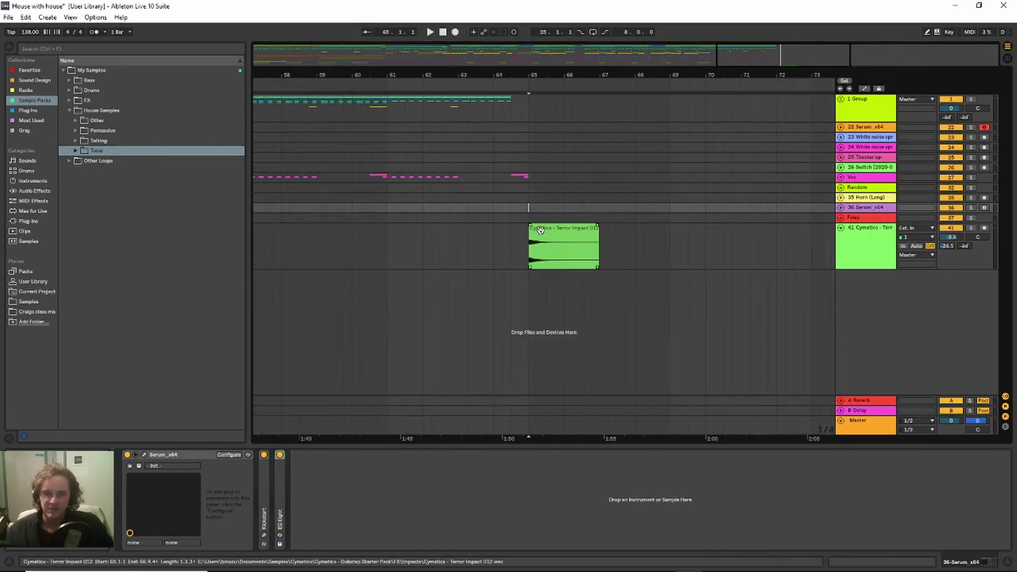
left_click(539, 233)
key("space")
key("space")
left_click(840, 227)
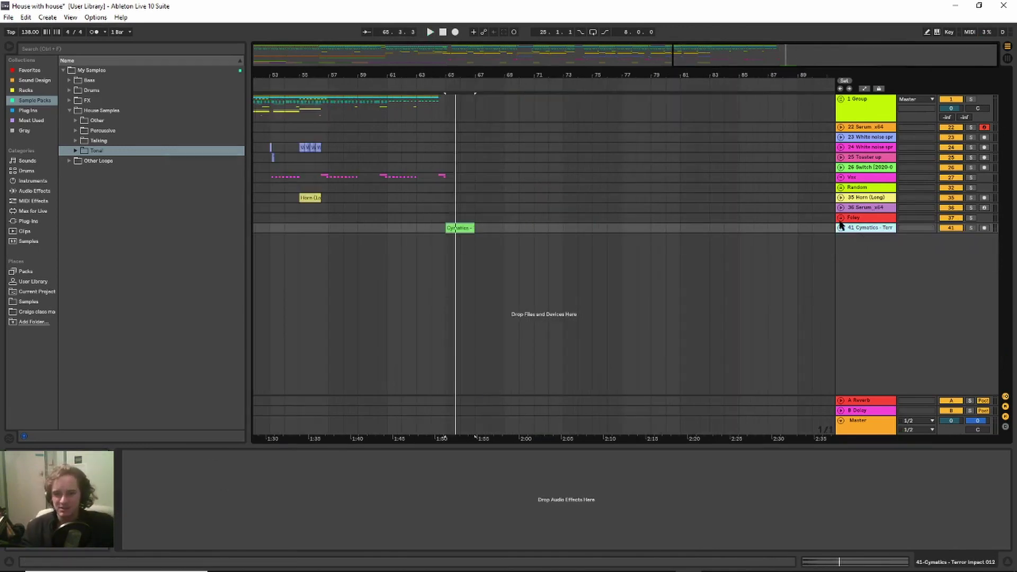
- Unfold the Foley group and select the clips on its chimes and shaving cream tracks from bar 67 to 77
left_click(840, 217)
scroll(593, 323, "down", 1)
left_click_drag(620, 358, 475, 225)
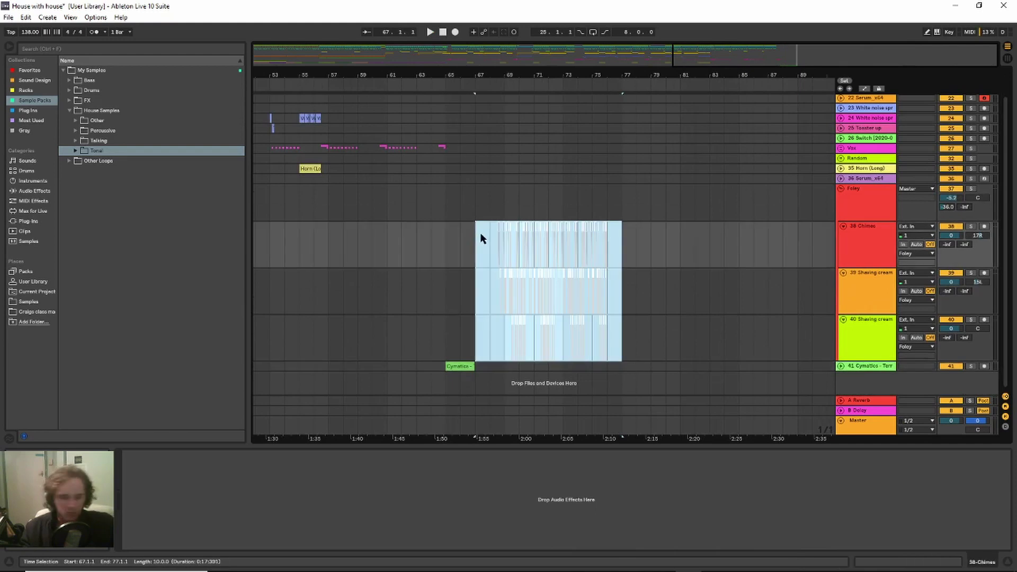
- Solo the Foley group, play its household sample sequence from 68.3.1, and fold the group
left_click(497, 212)
left_click_drag(498, 73, 529, 176)
left_click(518, 195)
key("space")
key("s")
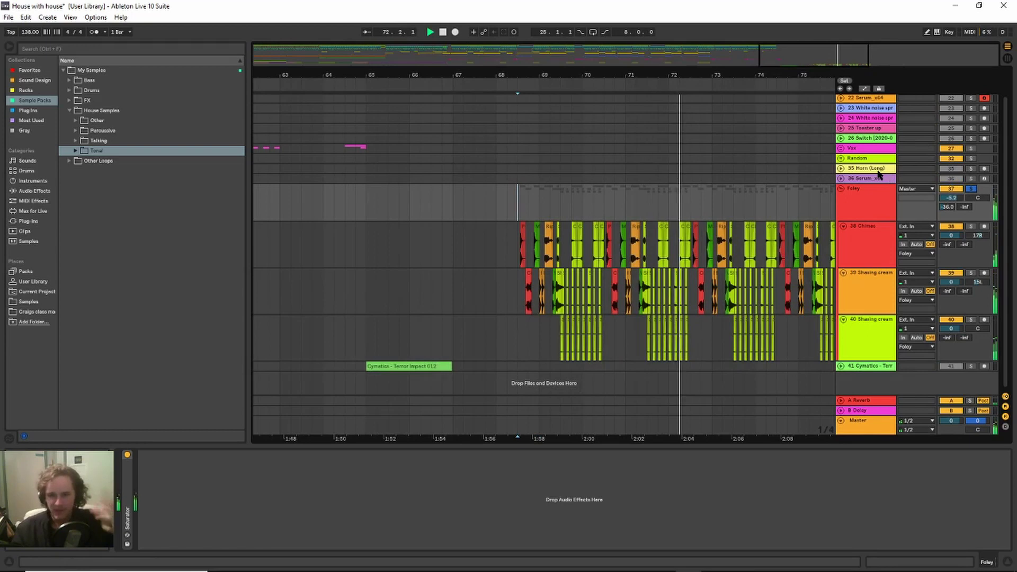
key("space")
left_click(840, 189)
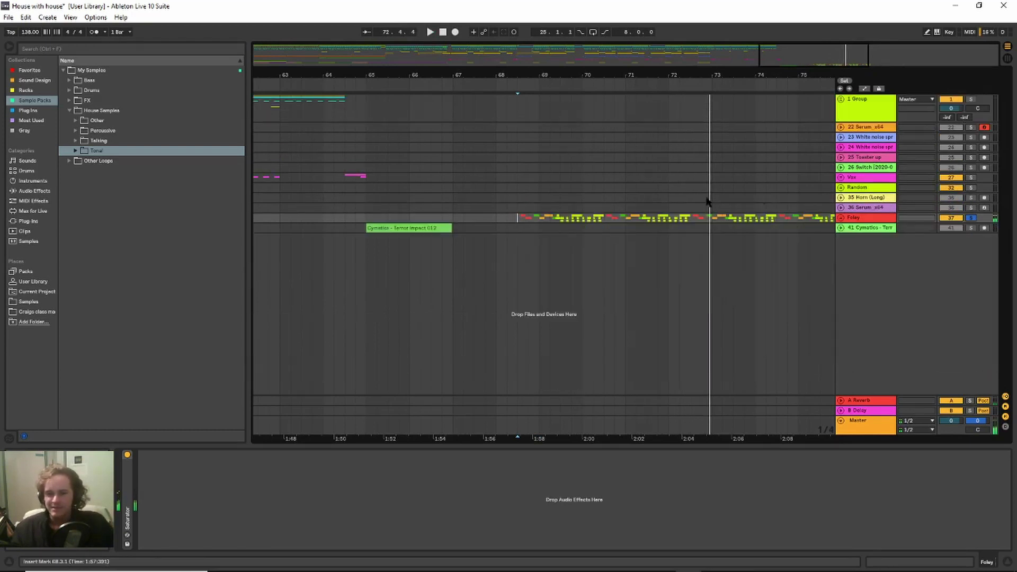
- Show the whole arrangement, collapse the House Samples folder and hide the browser
left_click_drag(519, 68, 794, 19)
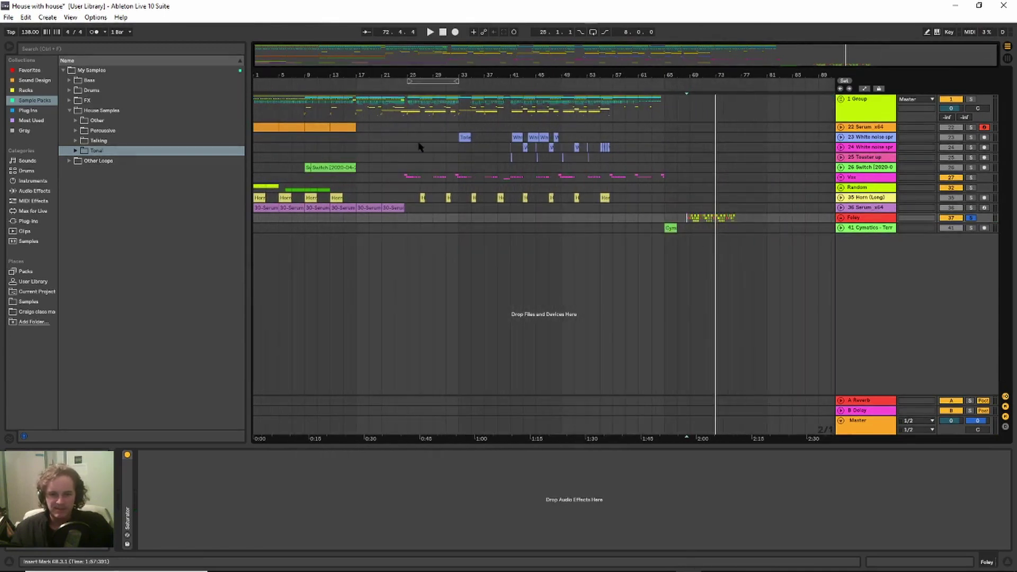
left_click(355, 150)
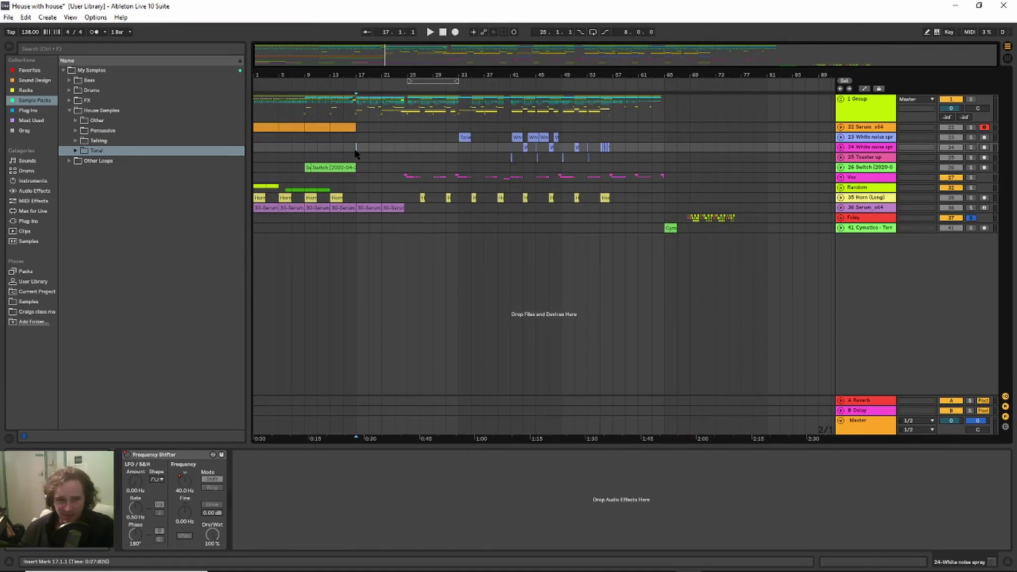
left_click(70, 110)
key("ctrl+alt+b")
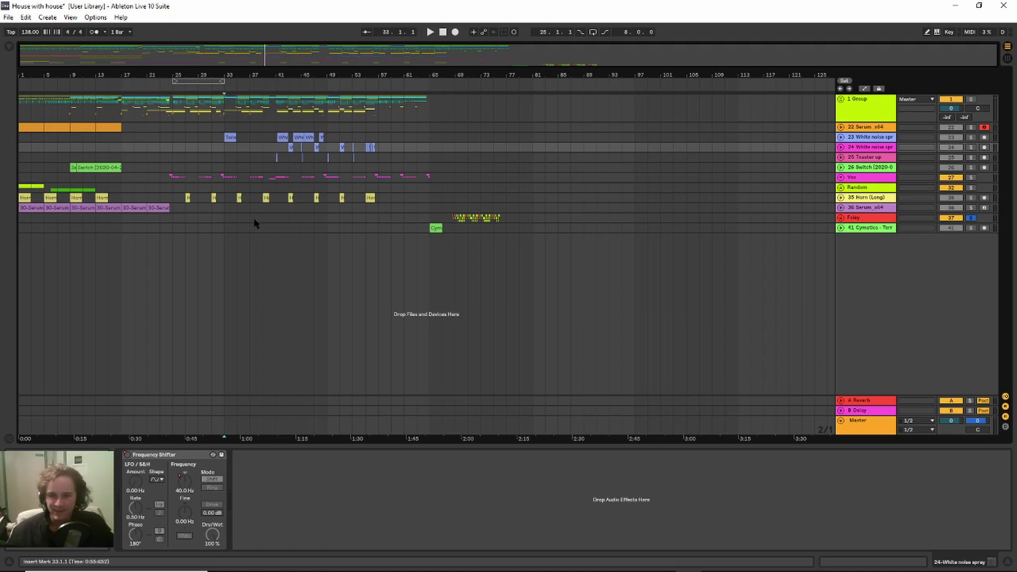
- Unsolo the Foley group and play the full track from 23.1.1
left_click(971, 216)
left_click(166, 137)
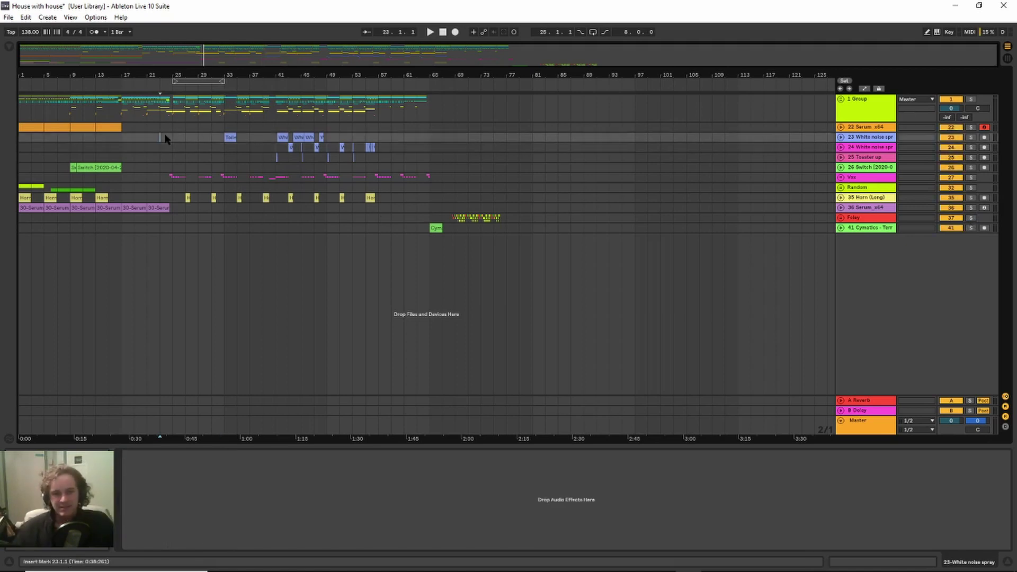
key("space")
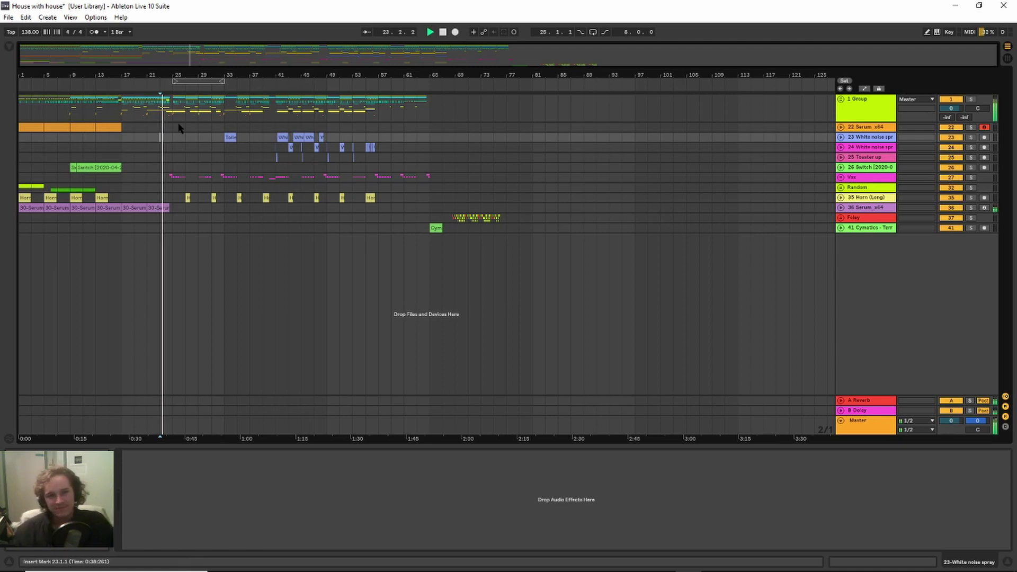